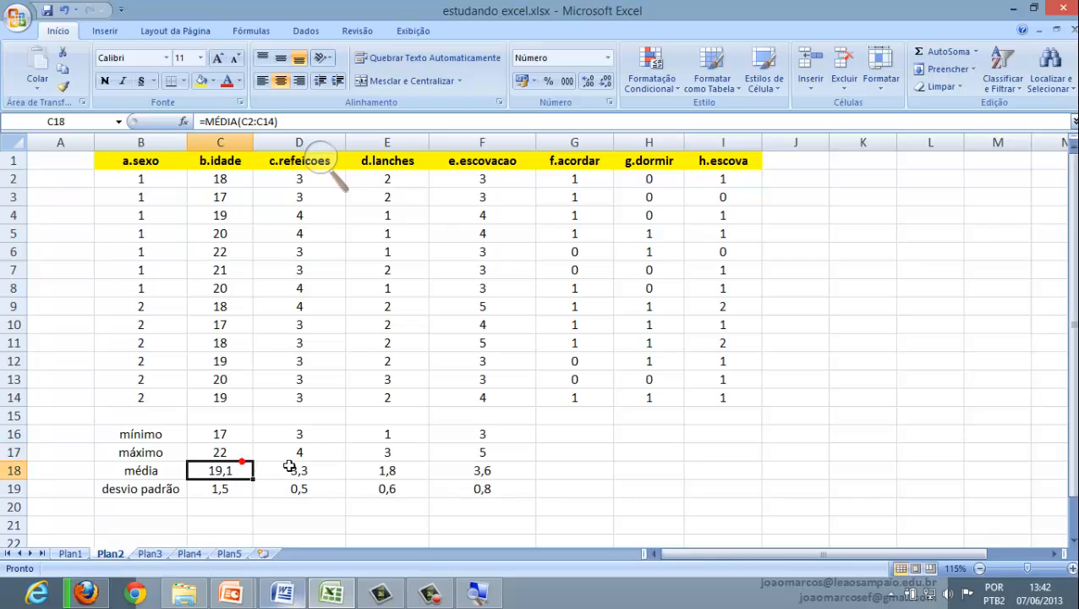
Review the mínimo, máximo, média and desvio padrão formulas below the data table on sheet Plan2
click(474, 451)
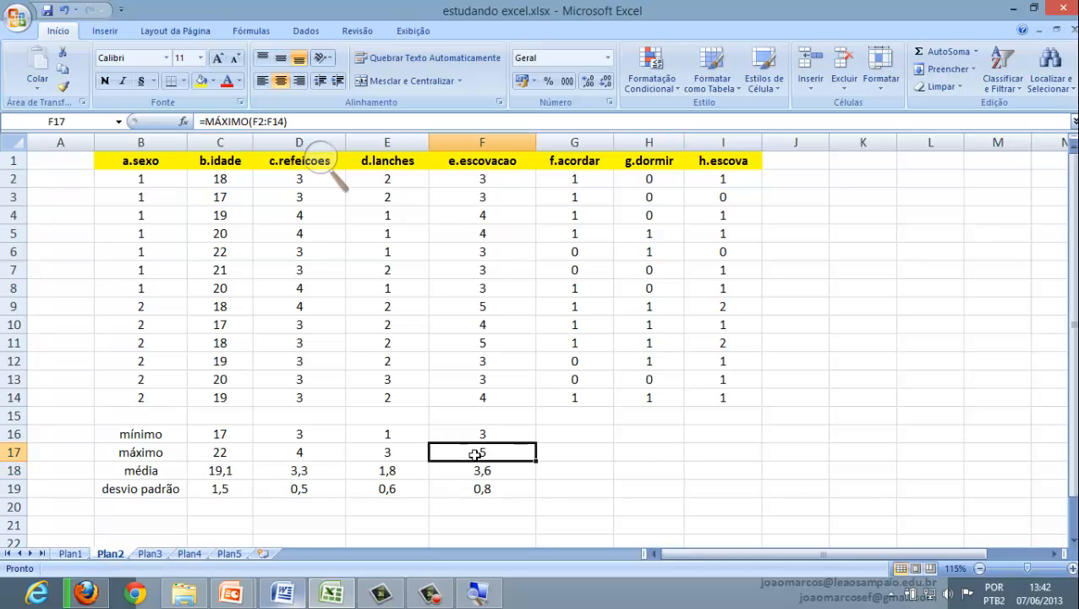
drag(474, 487, 230, 476)
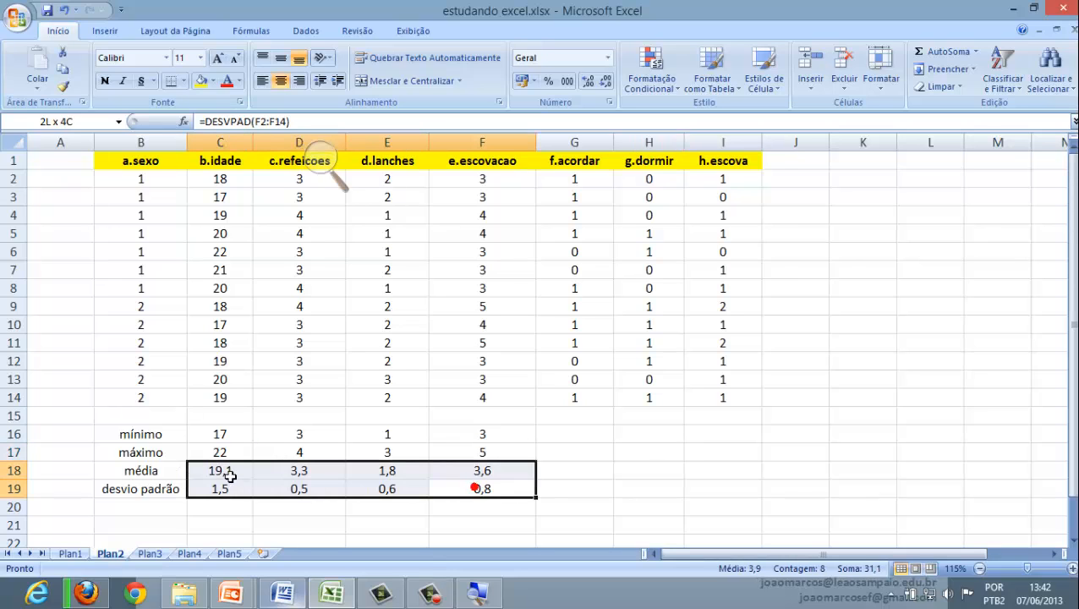
click(229, 427)
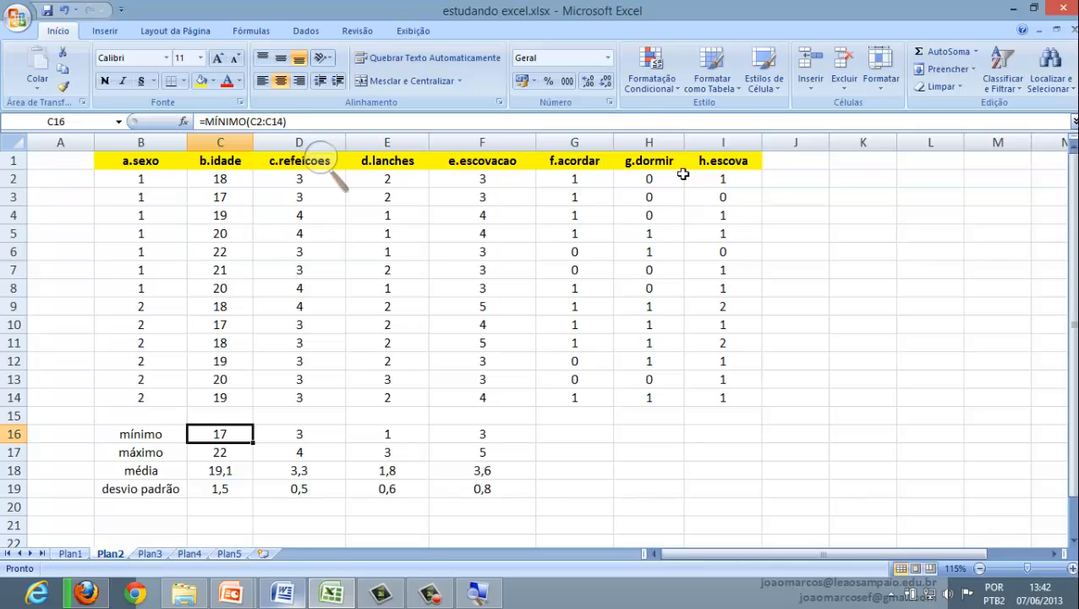
click(780, 159)
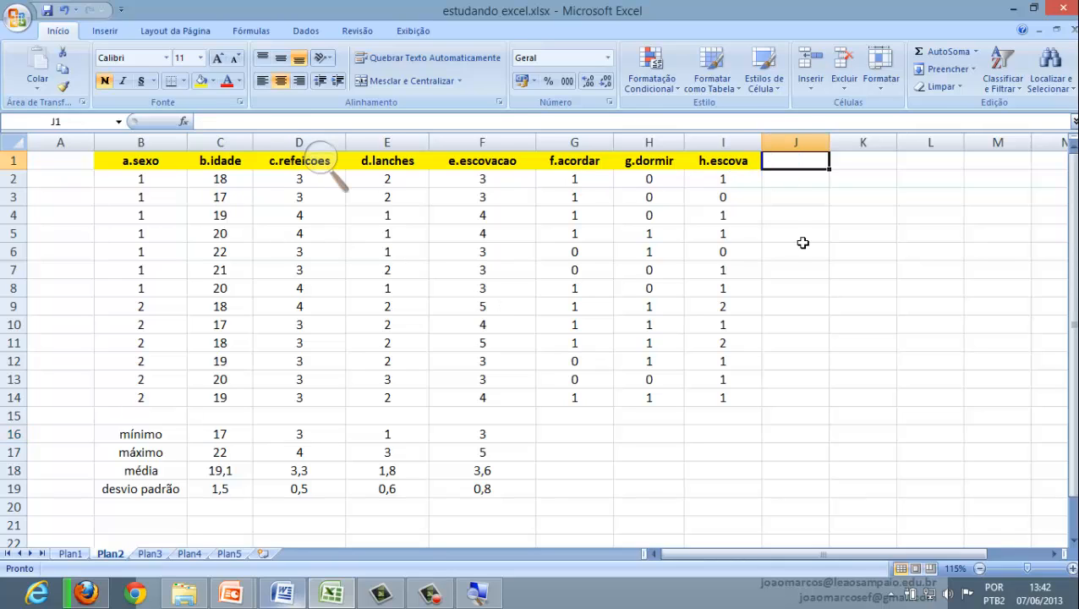
text(sexo)
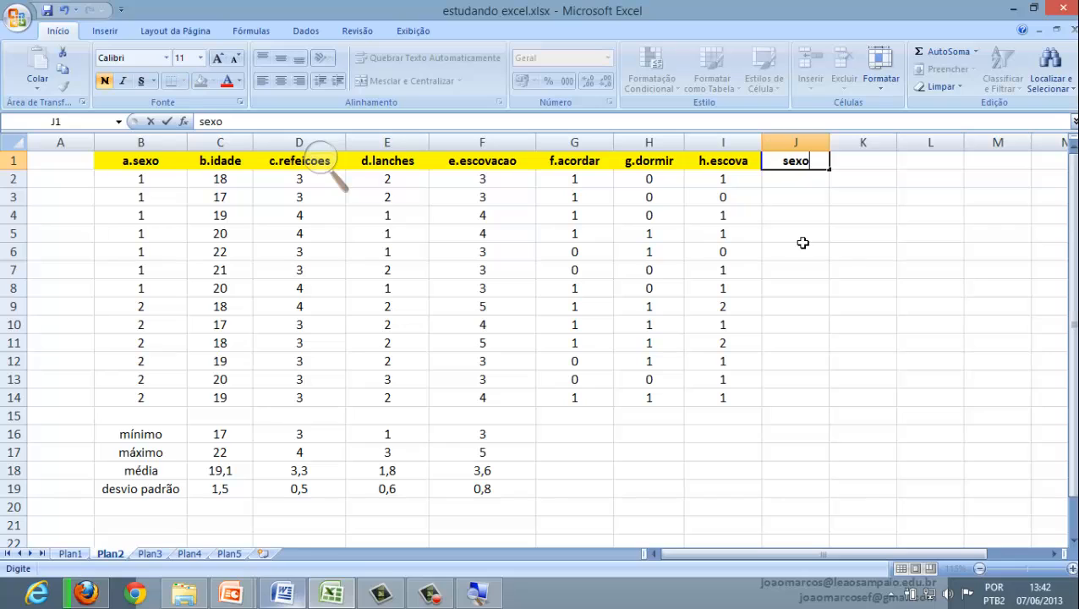
text( categiruzadi)
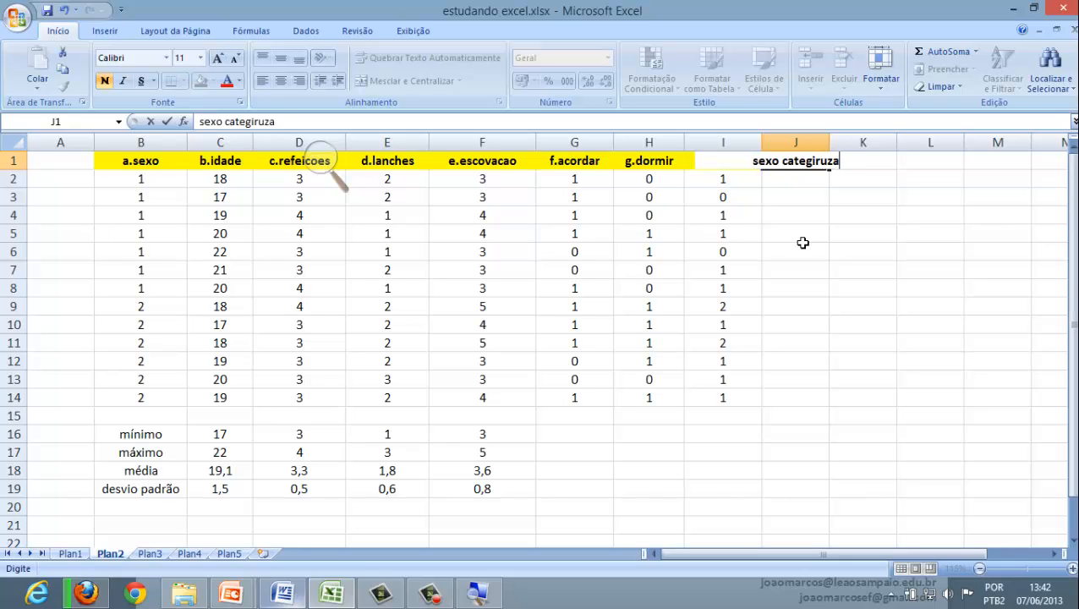
key(BackSpace)
key(BackSpace)
key(BackSpace)
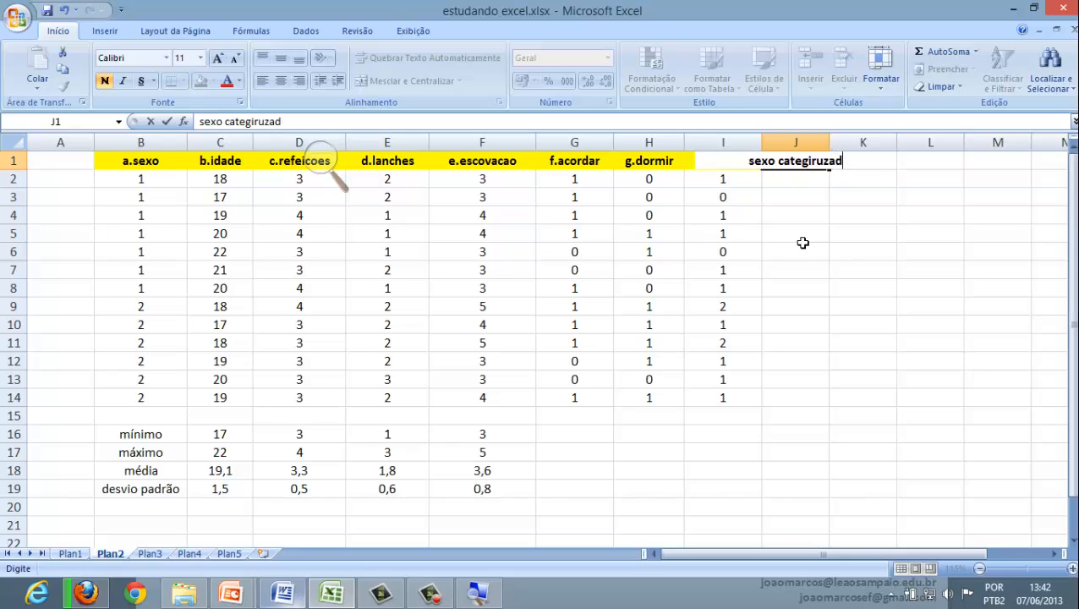
key(BackSpace)
key(BackSpace)
key(BackSpace)
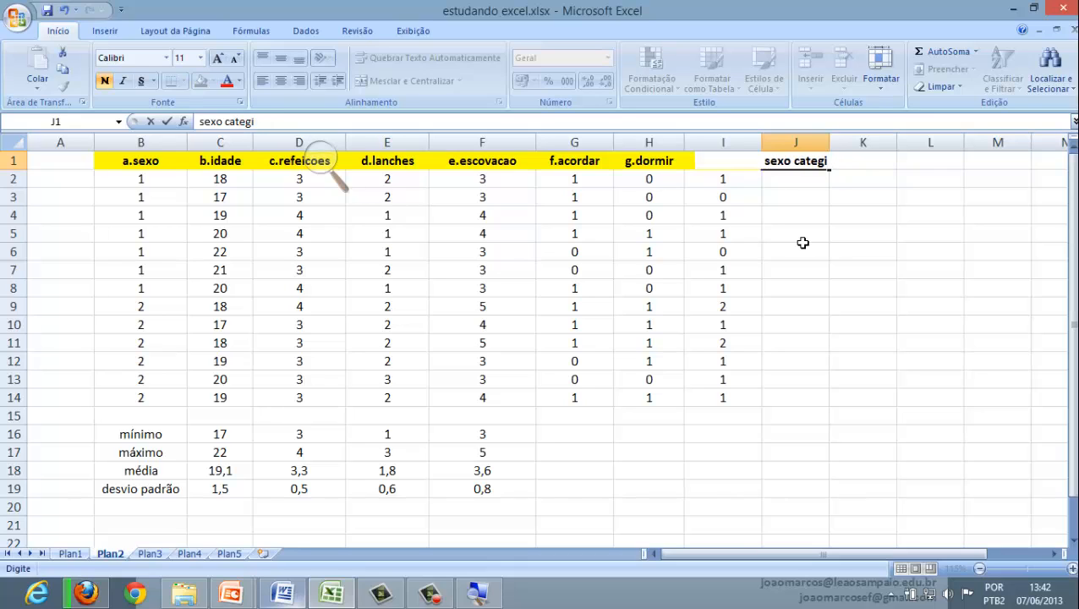
key(BackSpace)
key(Escape)
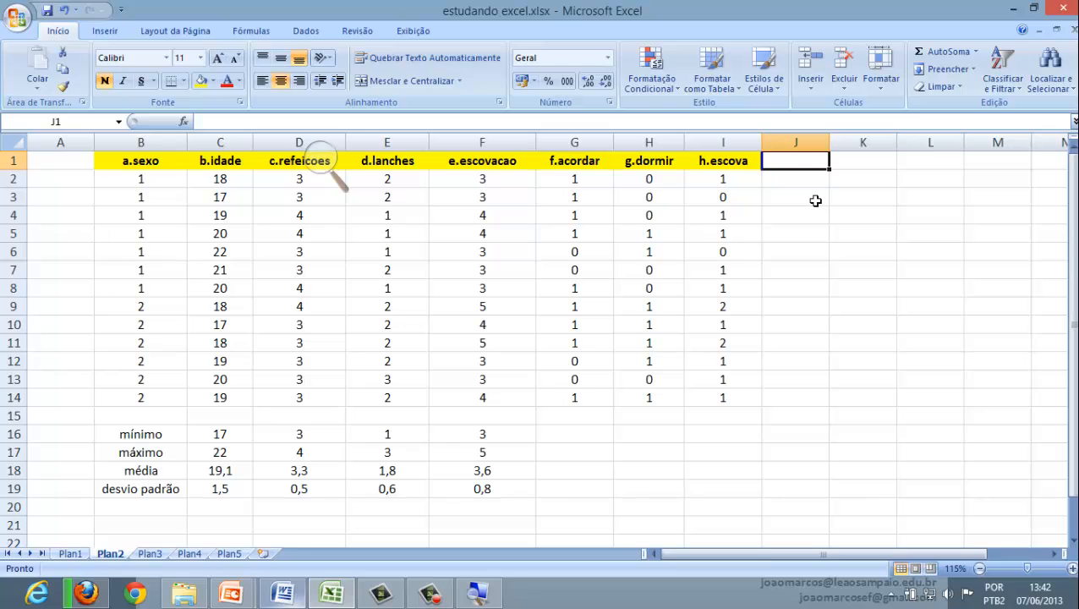
Enter the heading "sexo categorizado" in cell J1 and widen column J to fit it
text(sexo ca)
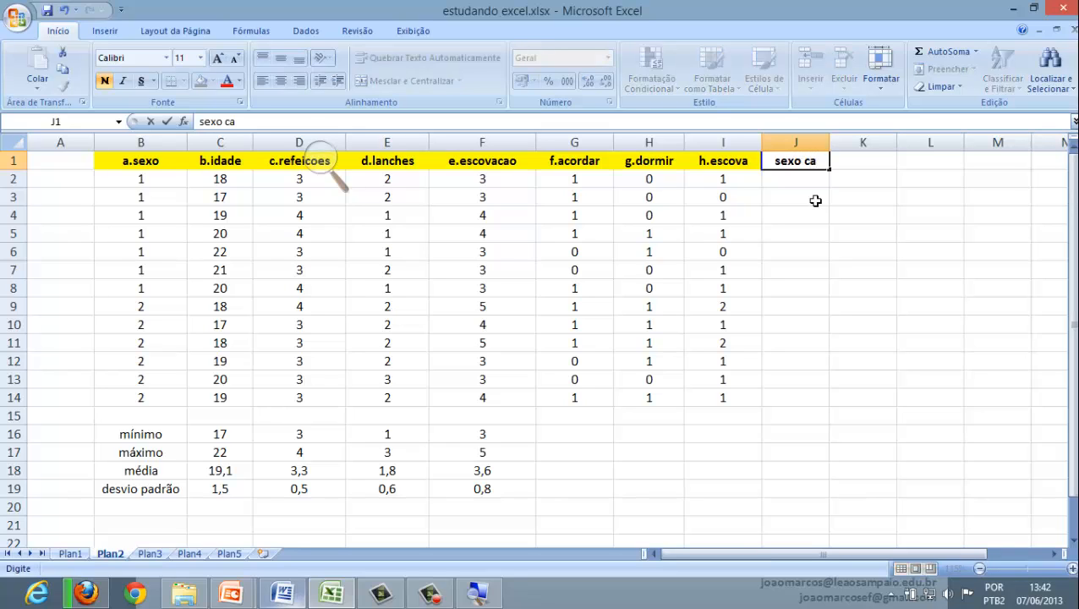
key(BackSpace)
text(ategorizado)
key(Return)
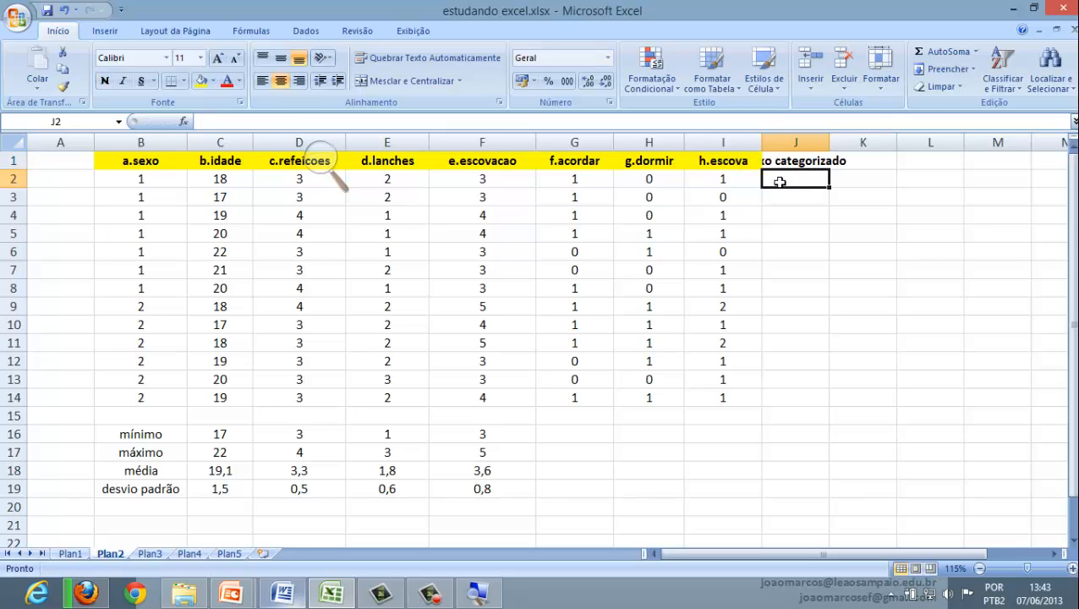
mouse_move(828, 142)
mouse_down()
mouse_move(881, 142)
mouse_move(823, 138)
mouse_move(843, 138)
mouse_up()
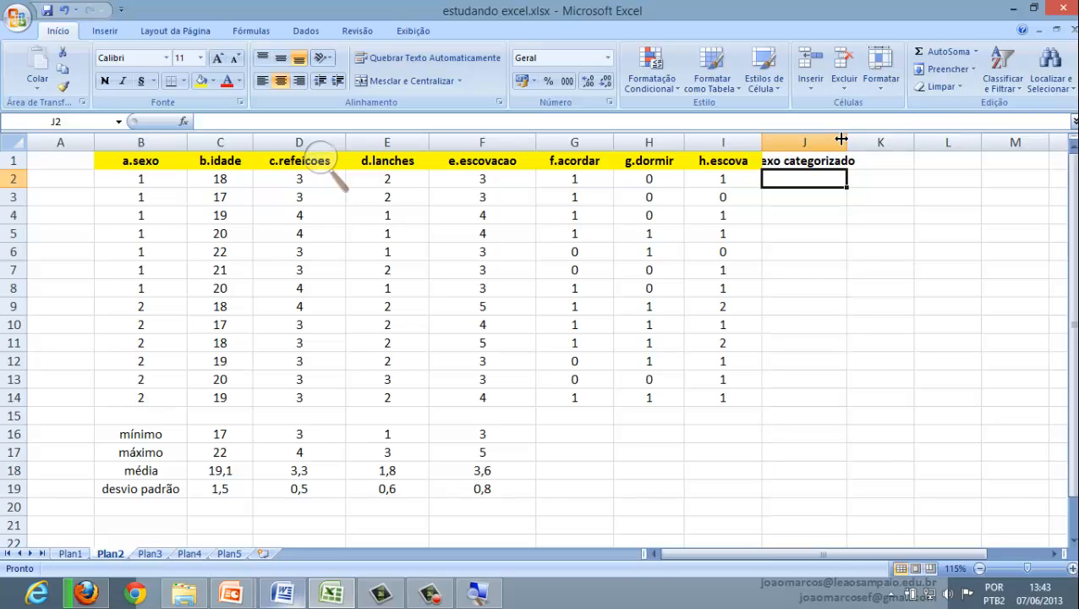
double_click(843, 137)
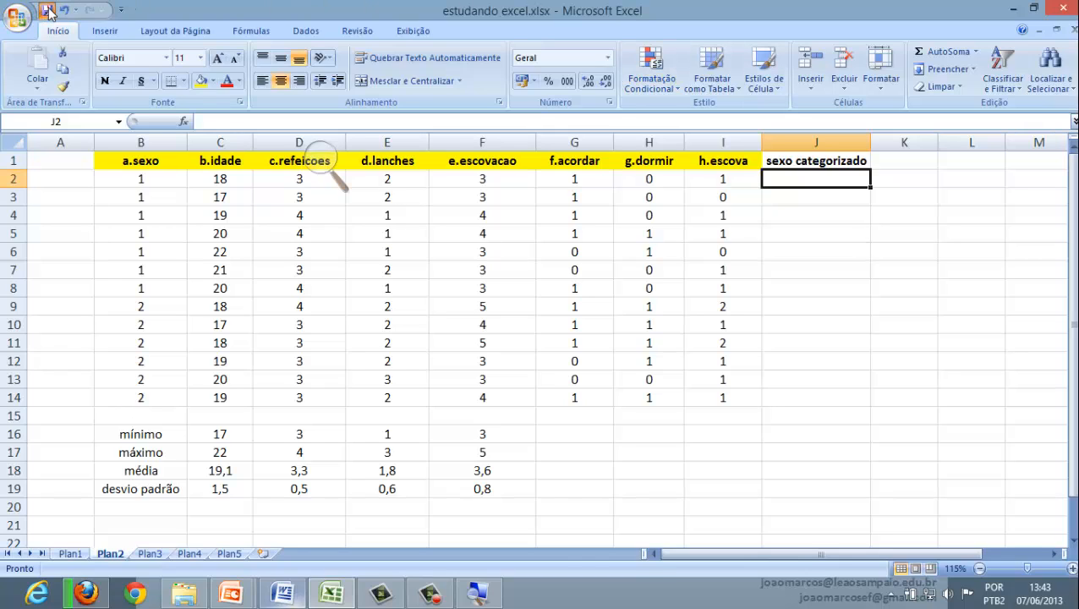
Check the sexo codes in the questionnaire of the Word document orientações para uso do excel.docx, and return to the Excel workbook
click(764, 194)
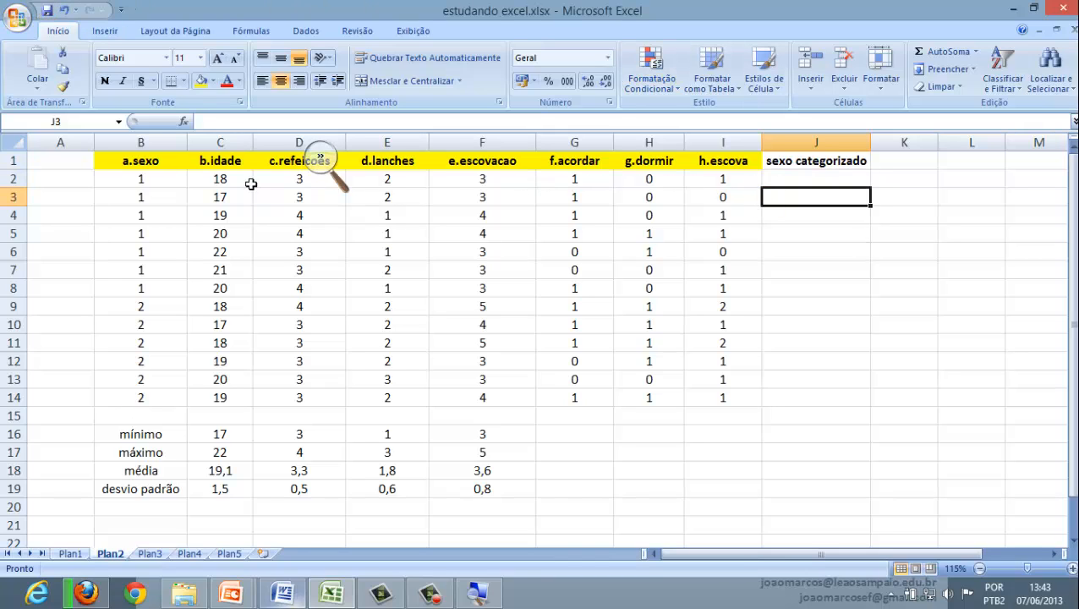
click(145, 180)
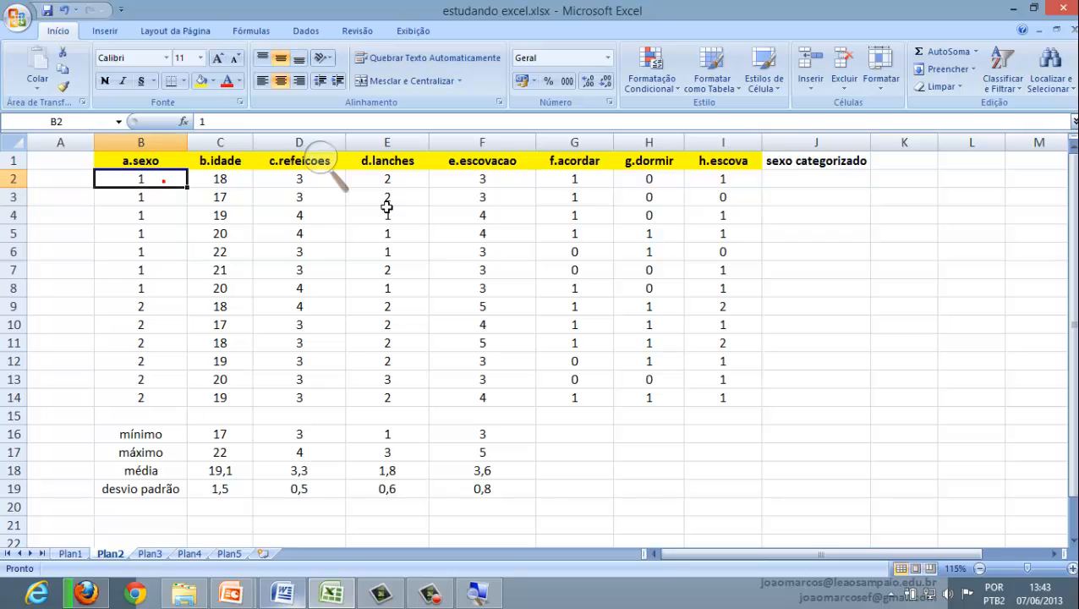
click(750, 185)
click(775, 181)
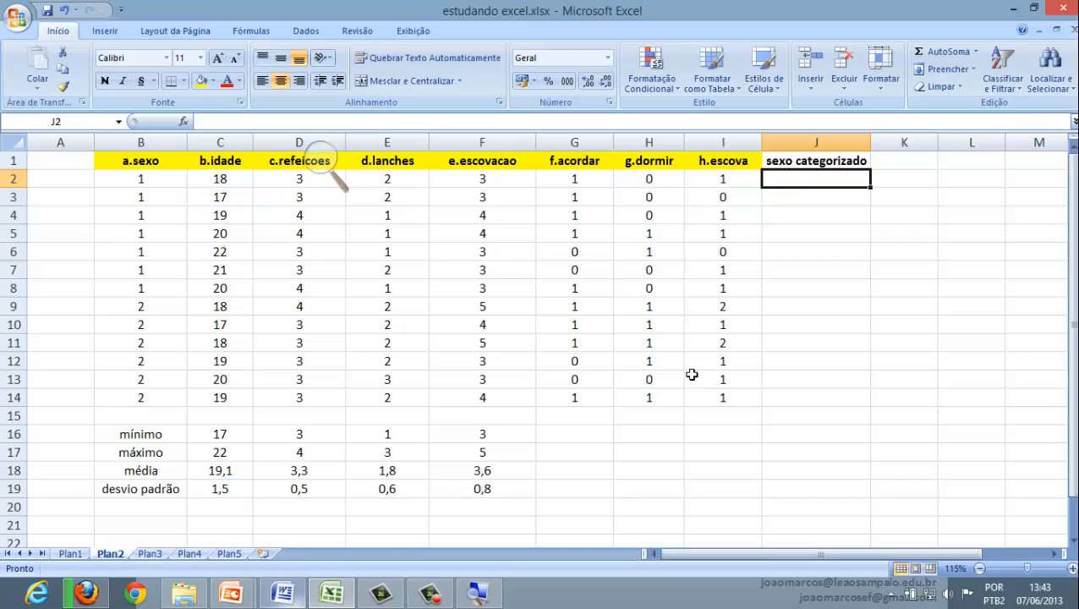
click(302, 585)
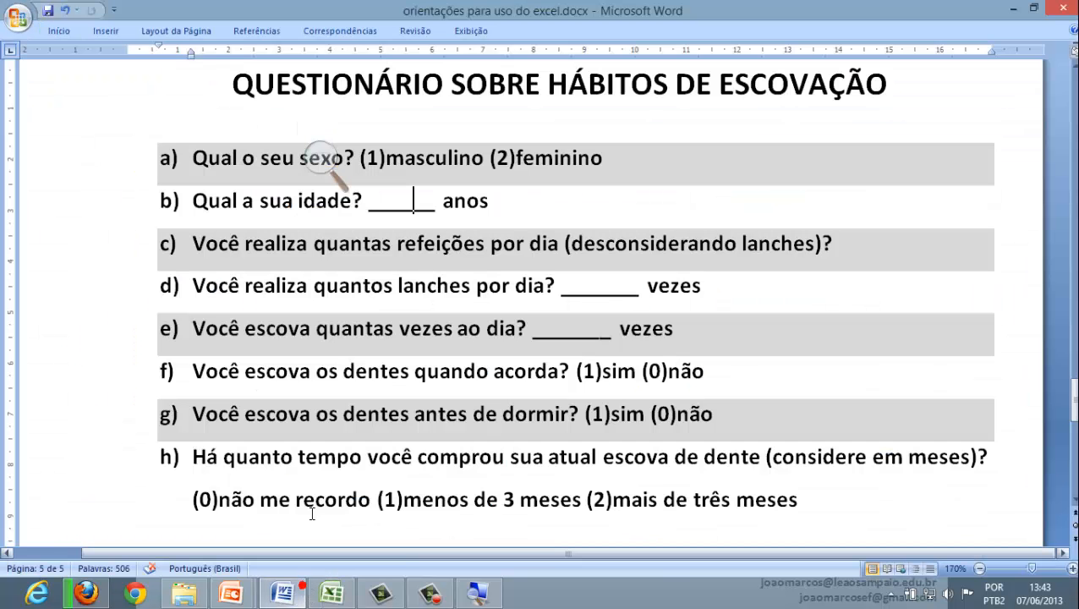
click(331, 594)
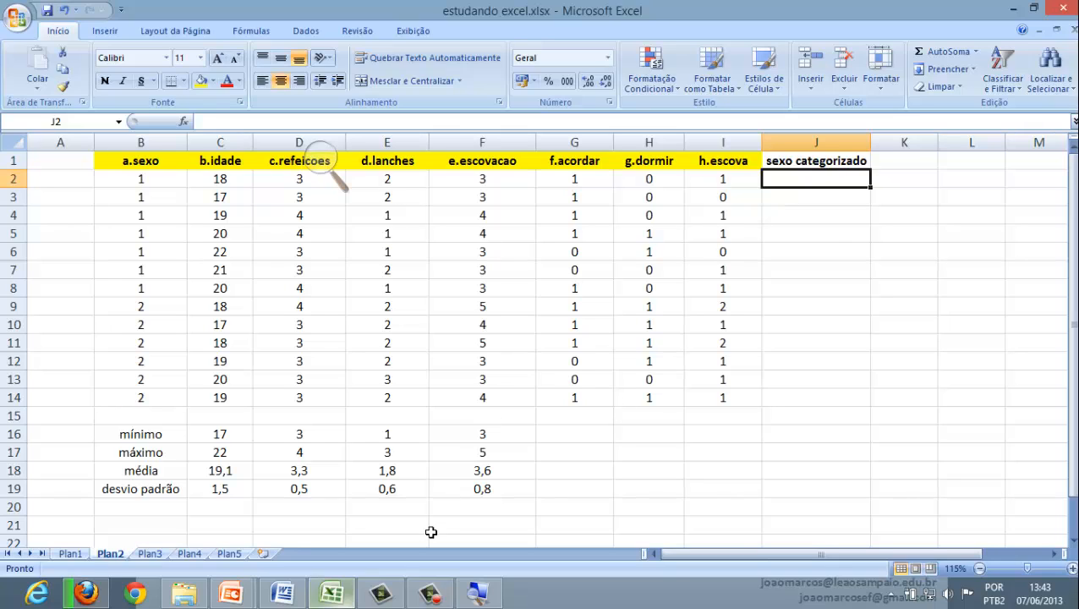
click(391, 597)
click(430, 595)
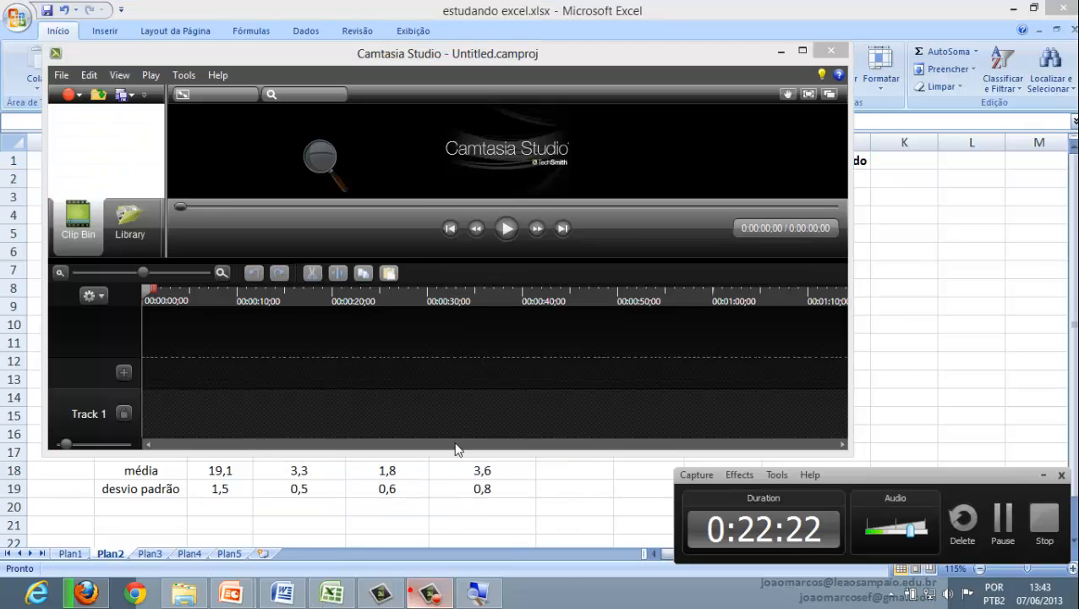
click(1002, 518)
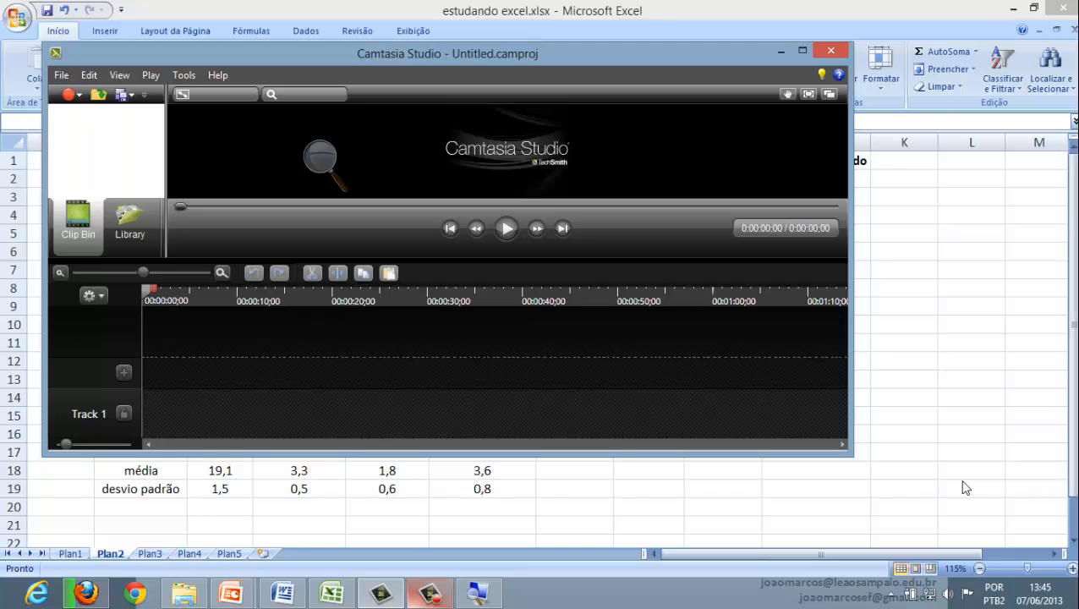
click(782, 53)
Examine where codes 1 and 2 occur in the a.sexo column, ending on cell J2 of the sexo categorizado column
click(819, 228)
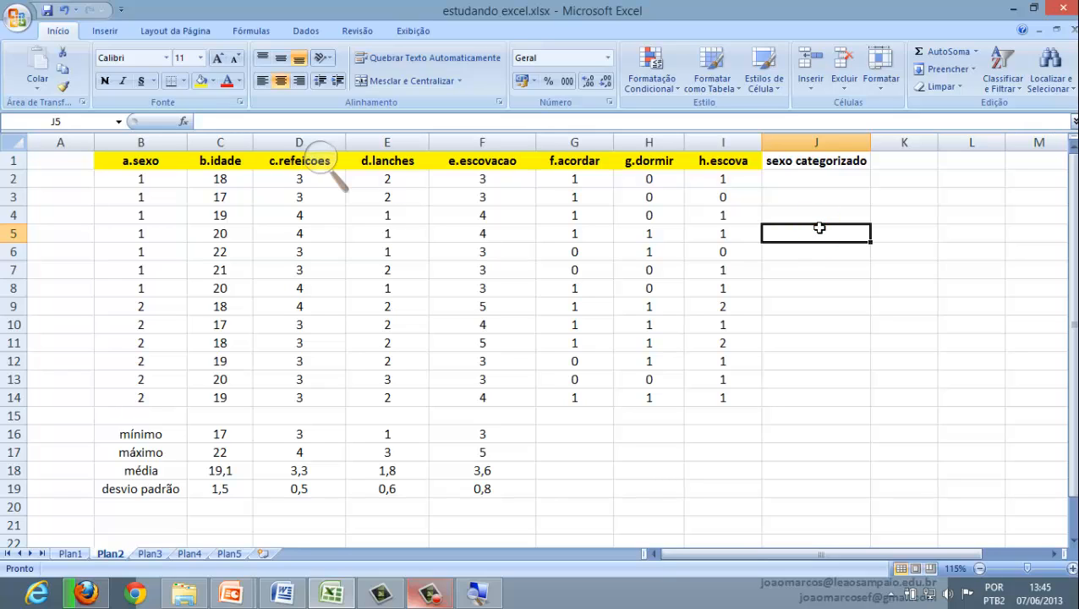
click(132, 181)
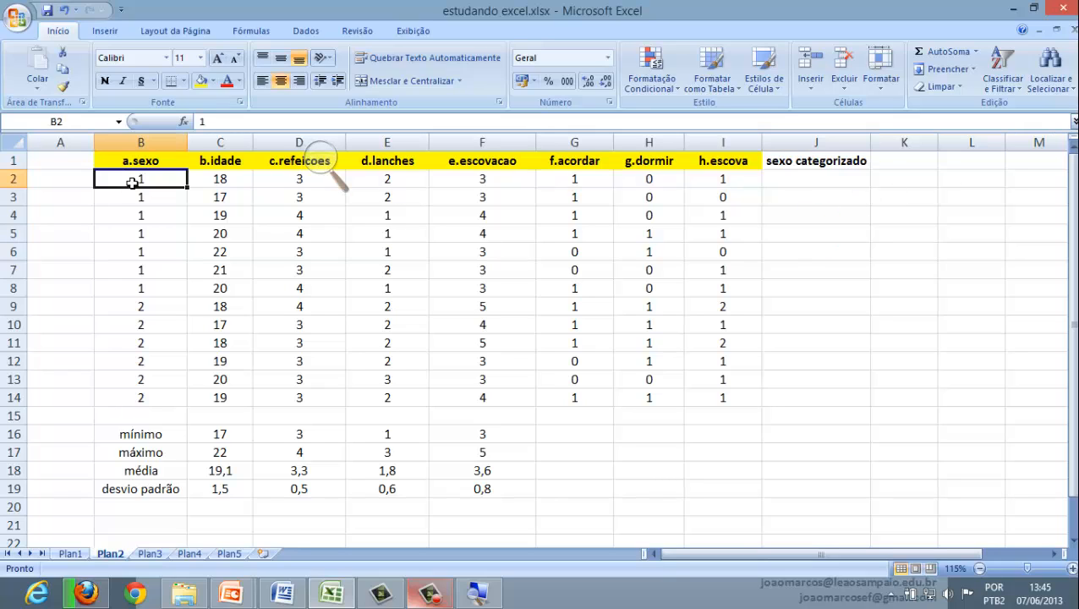
click(140, 285)
click(139, 307)
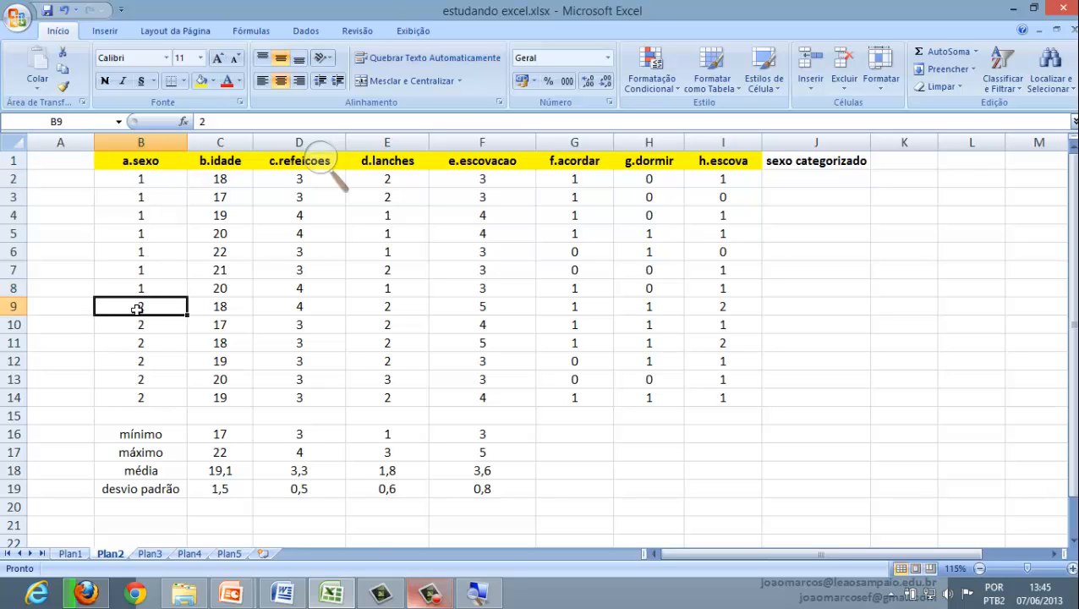
click(166, 180)
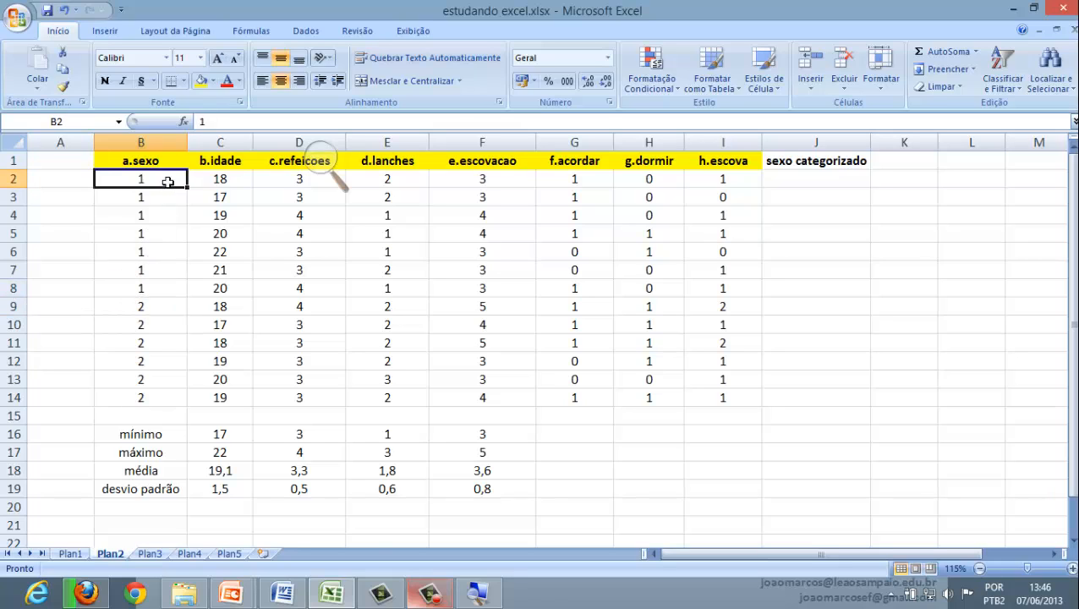
click(158, 307)
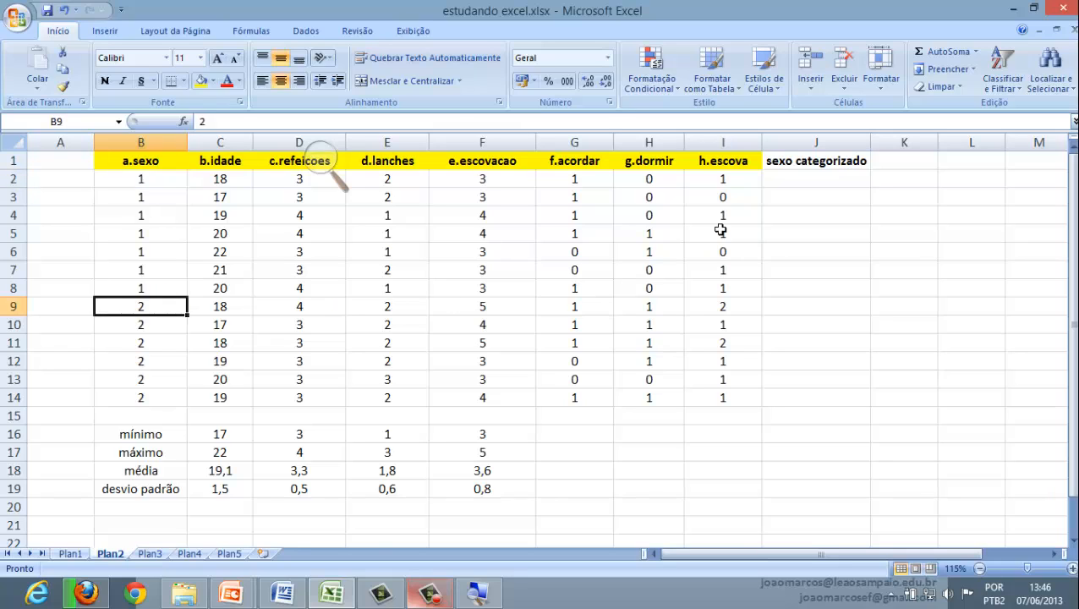
click(791, 182)
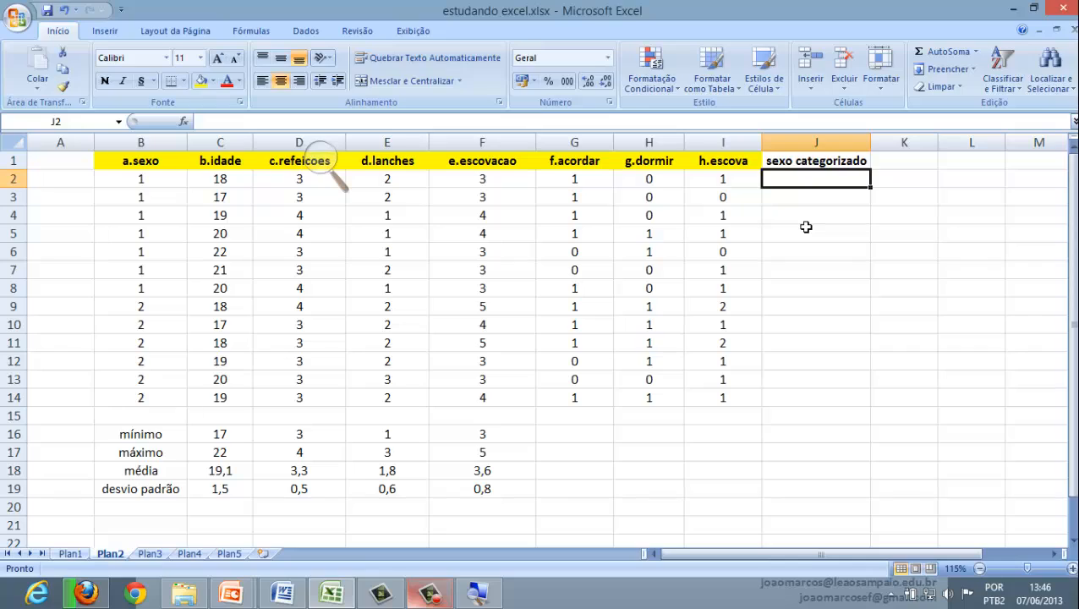
Switch to the Word document orientações para uso do excel.docx and find the Função SE section
click(288, 591)
scroll(591, 329, down, 15)
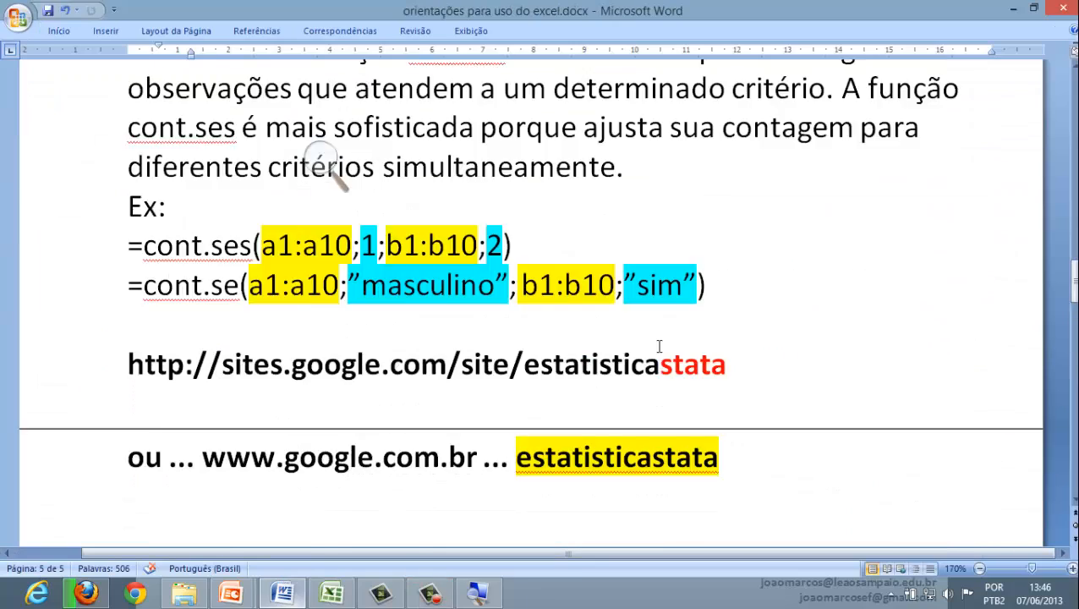
scroll(659, 346, up, 12)
scroll(642, 342, down, 4)
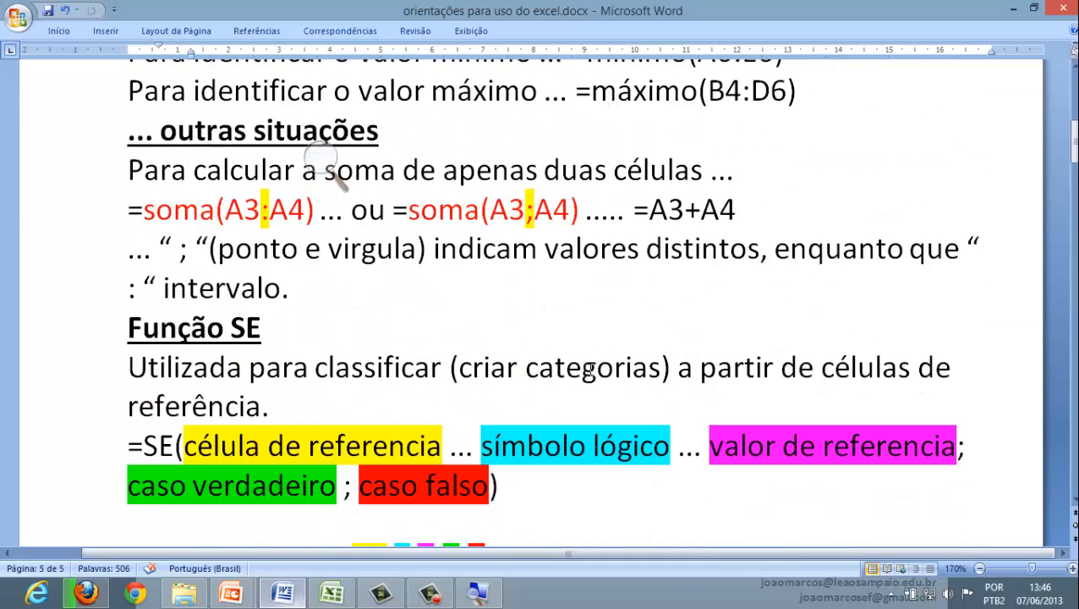
scroll(589, 372, down, 1)
scroll(583, 365, up, 1)
scroll(252, 334, down, 1)
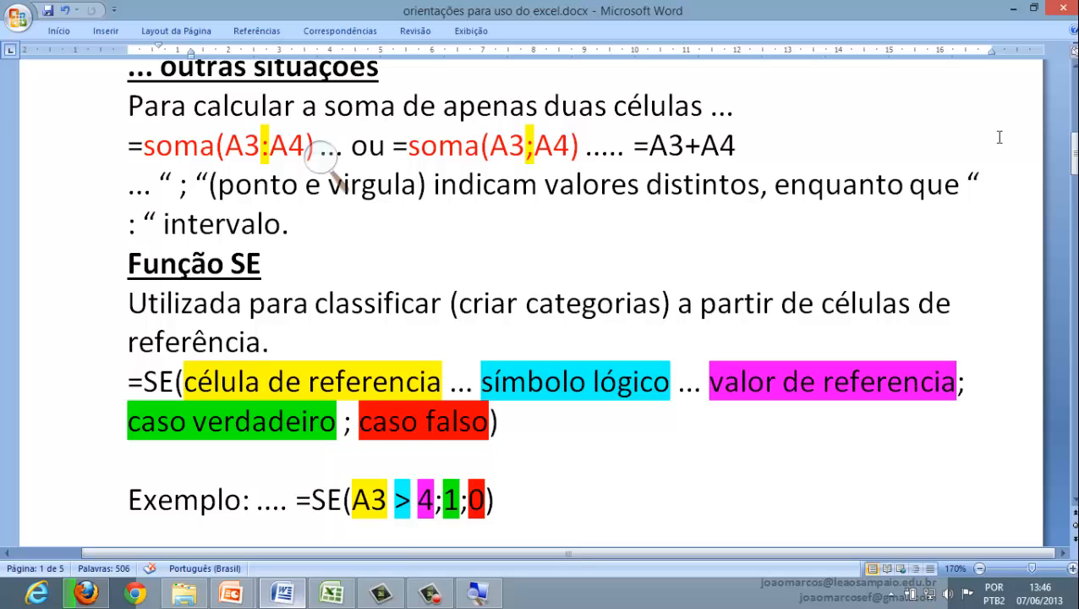
drag(1070, 148, 1070, 157)
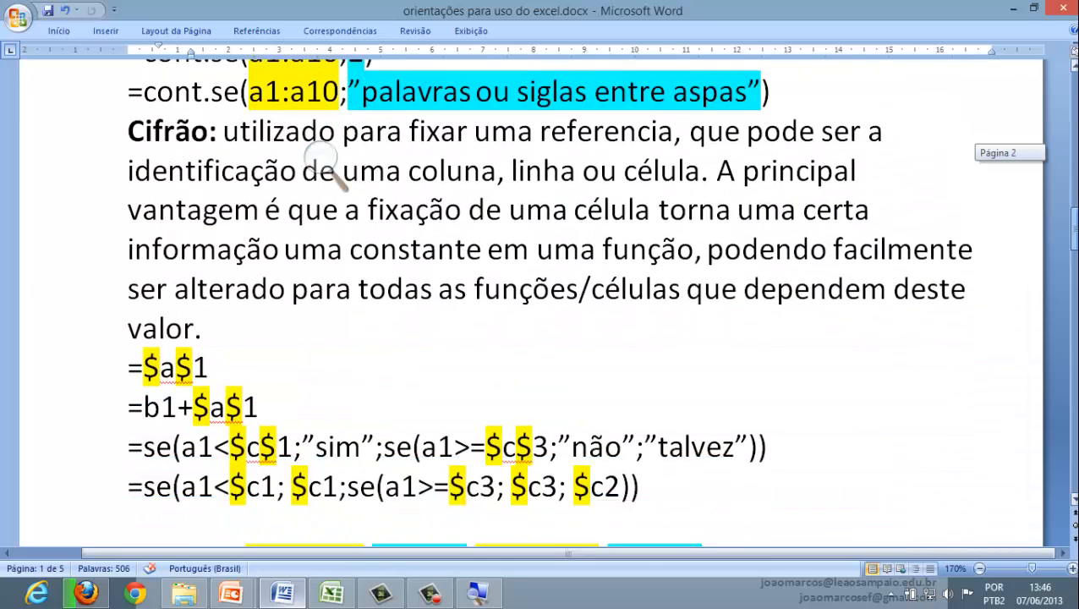
drag(1074, 228, 1073, 293)
click(758, 238)
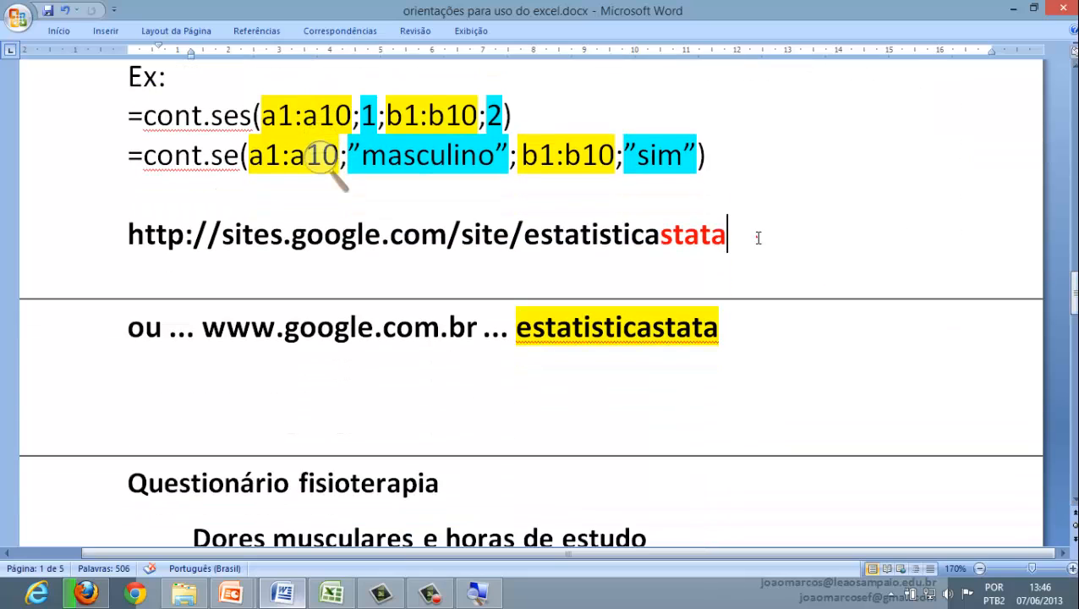
drag(758, 237, 169, 238)
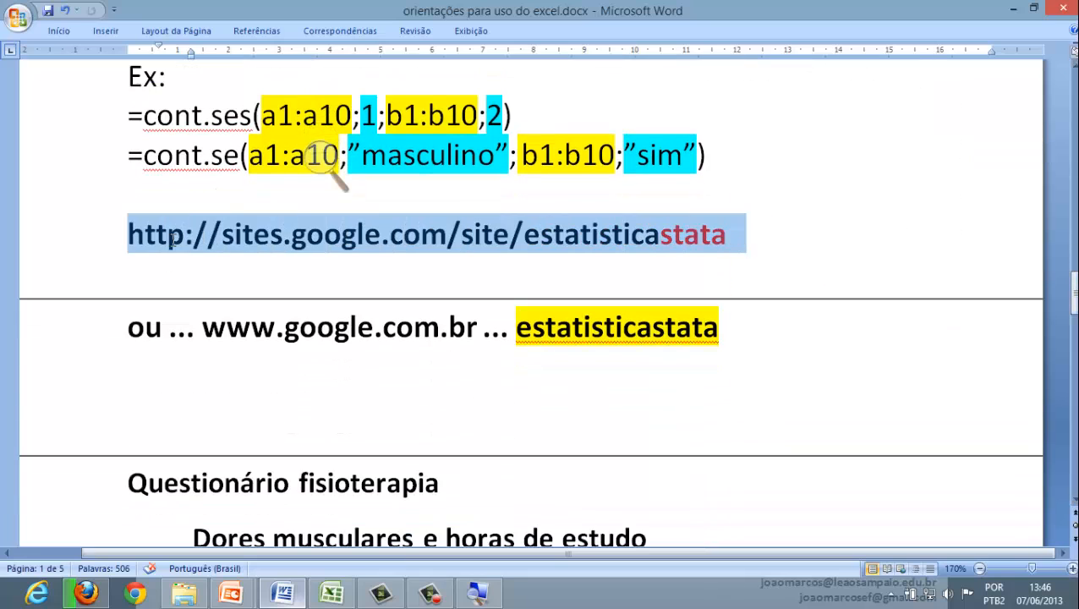
click(743, 238)
Go back to the Função SE section and examine the célula de referencia, símbolo lógico and valor de referencia arguments in its syntax
drag(1074, 296, 1074, 165)
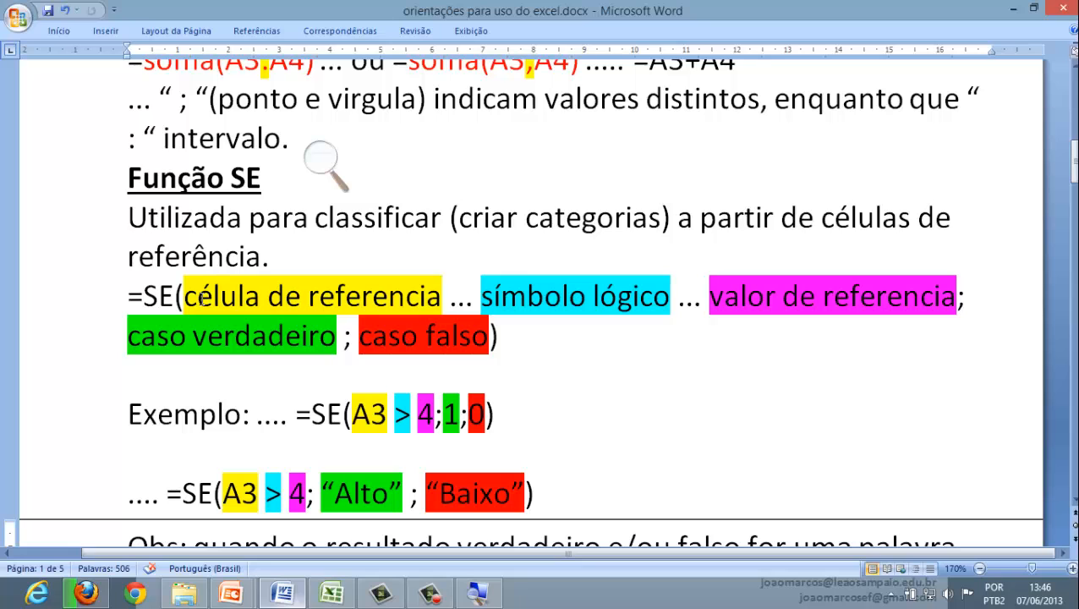
drag(242, 295, 333, 297)
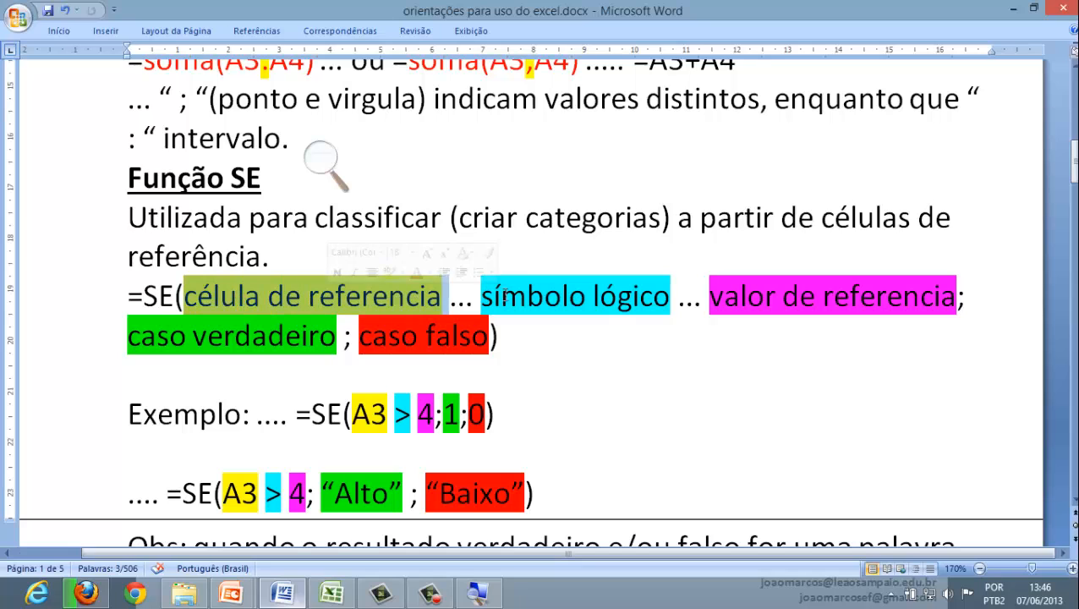
drag(503, 296, 868, 301)
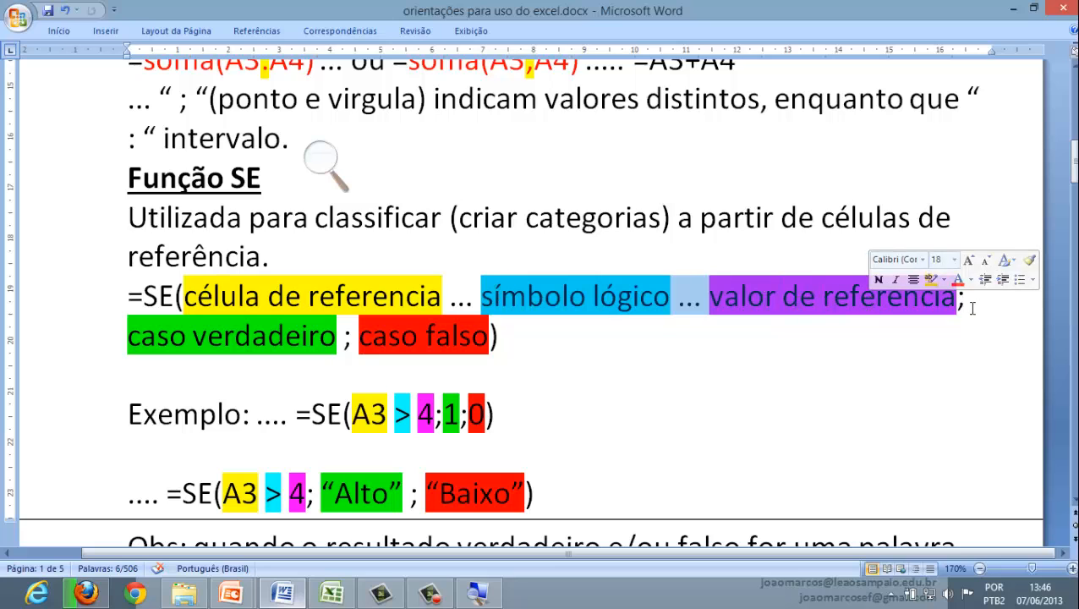
Examine the semicolon separators and the caso verdadeiro and caso falso arguments in the Função SE syntax
drag(970, 307, 961, 307)
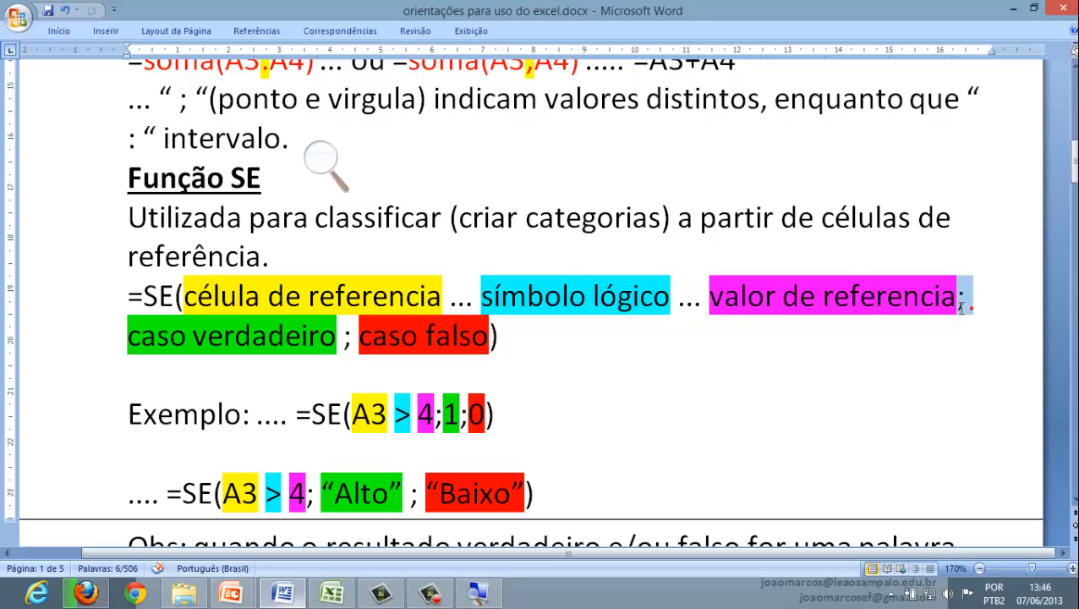
drag(337, 335, 128, 335)
click(343, 336)
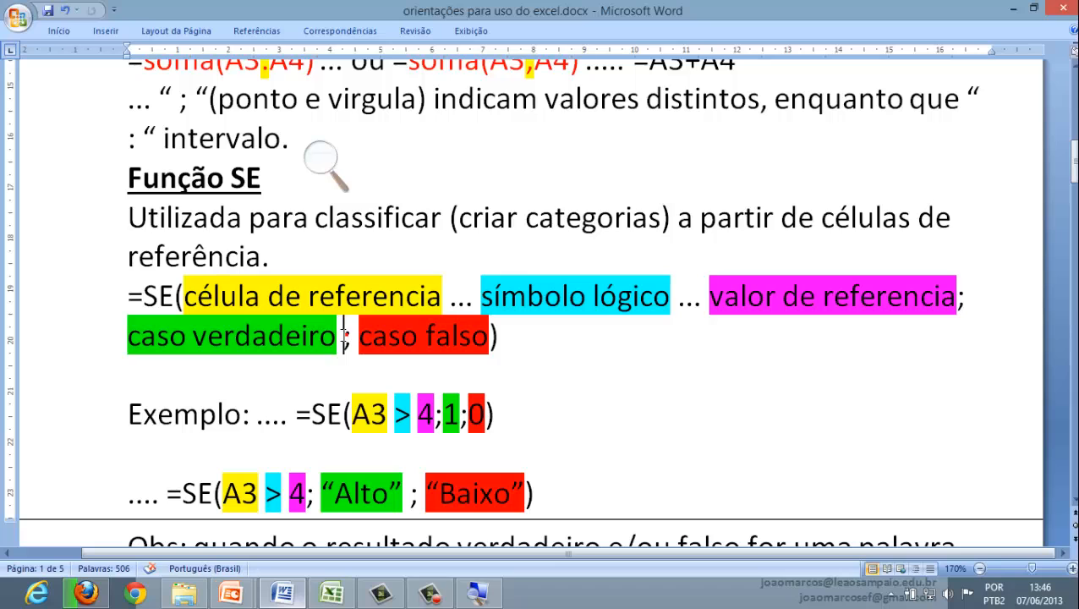
drag(359, 335, 489, 335)
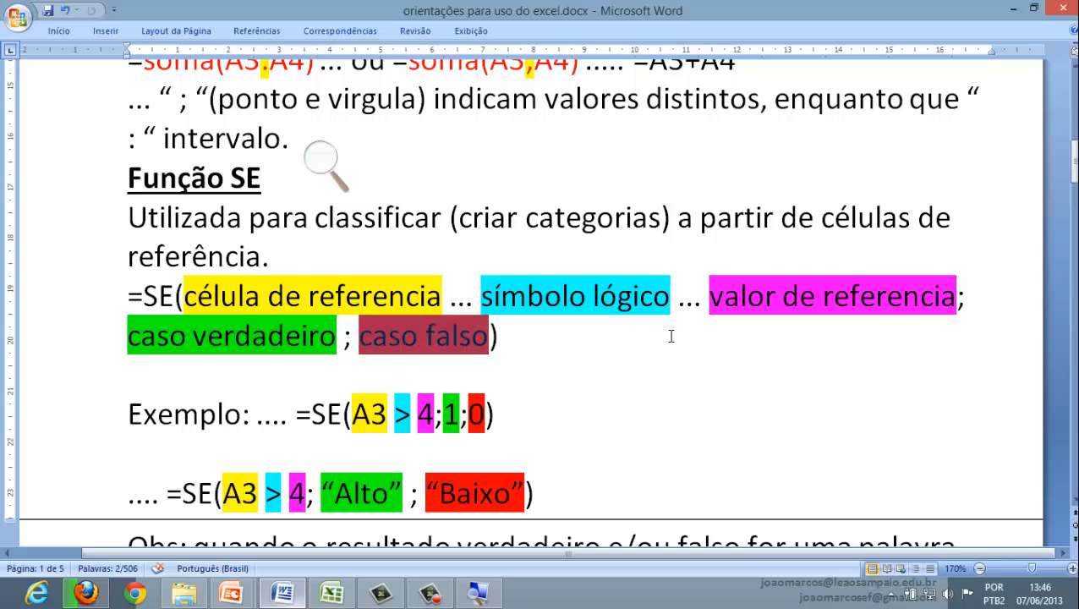
click(670, 335)
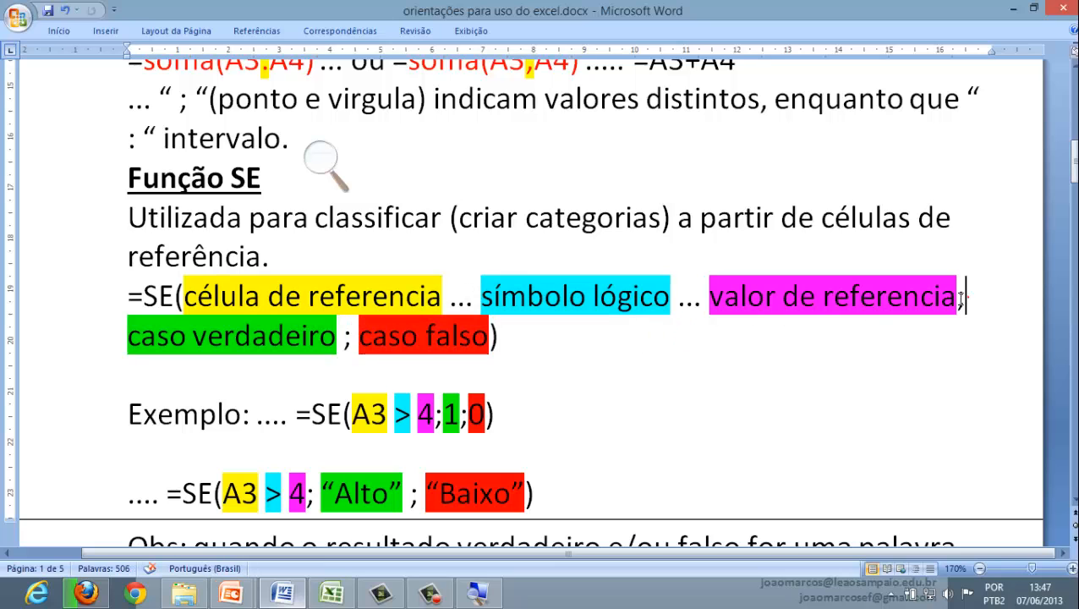
drag(968, 296, 956, 296)
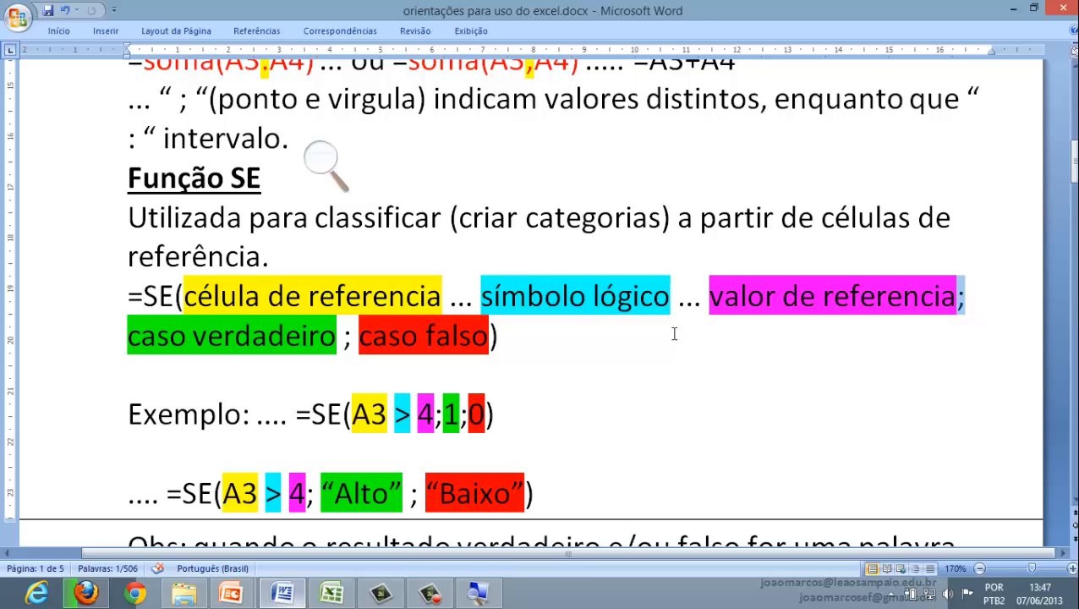
drag(355, 336, 342, 337)
Switch to the Excel workbook estudando excel.xlsx and begin a SE formula in J2 that tests whether B2 equals 1
click(332, 592)
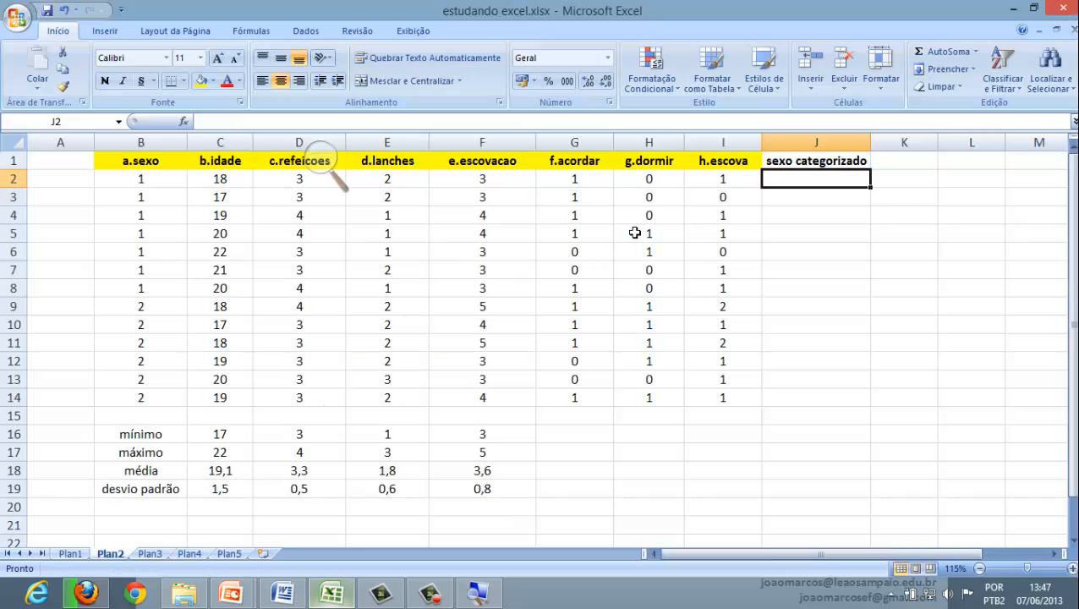
click(177, 179)
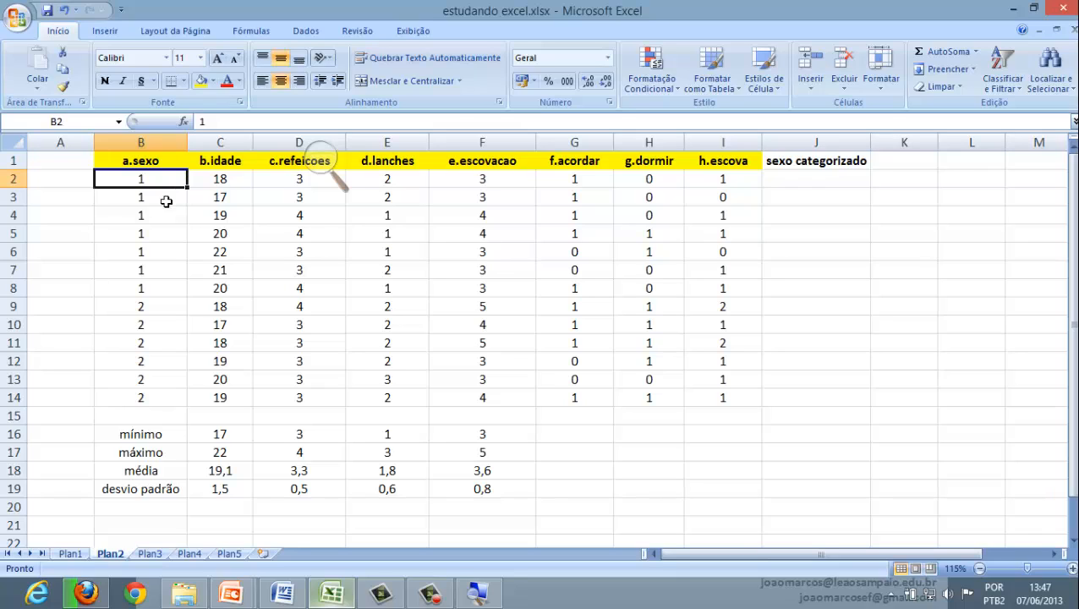
click(787, 180)
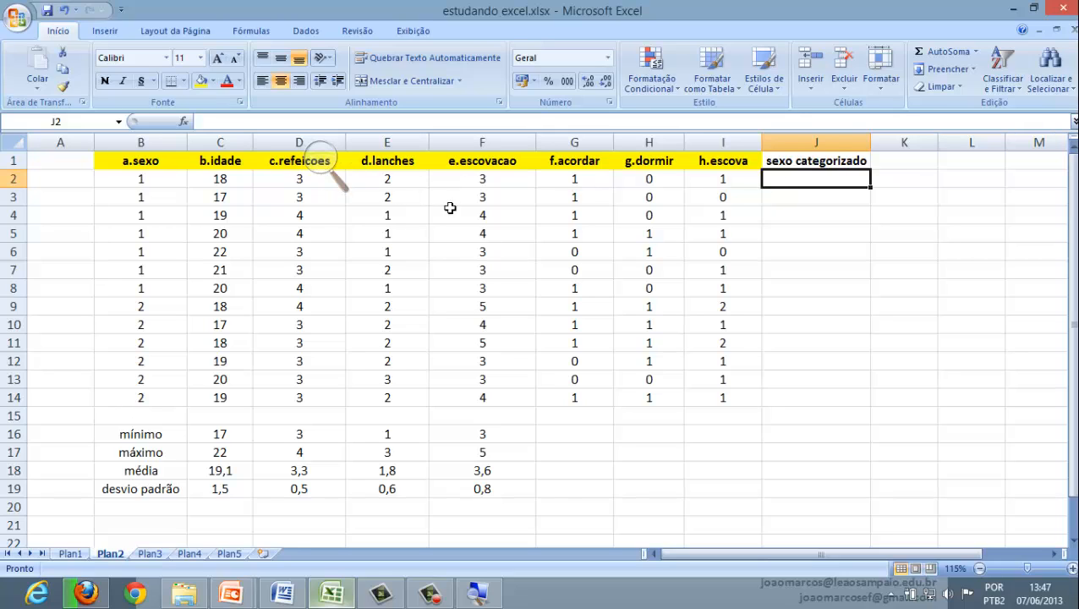
text(=)
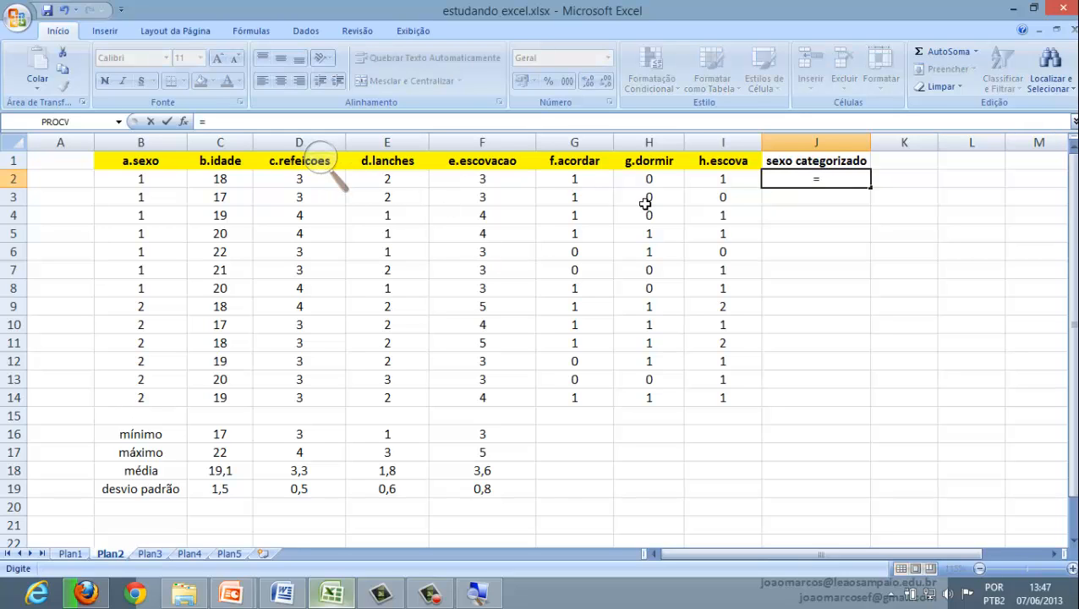
text(se()
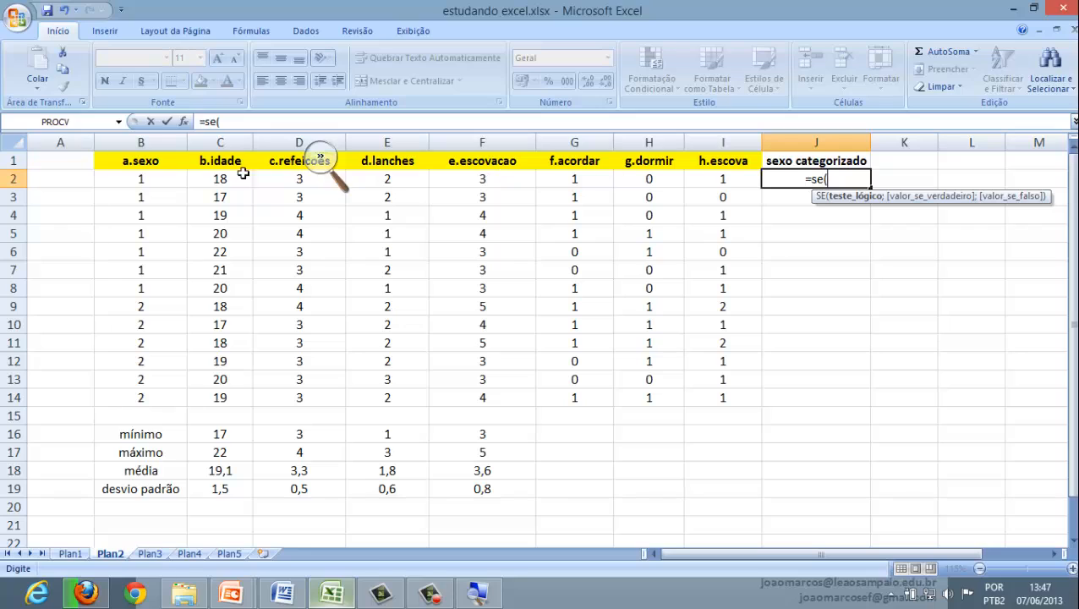
click(160, 178)
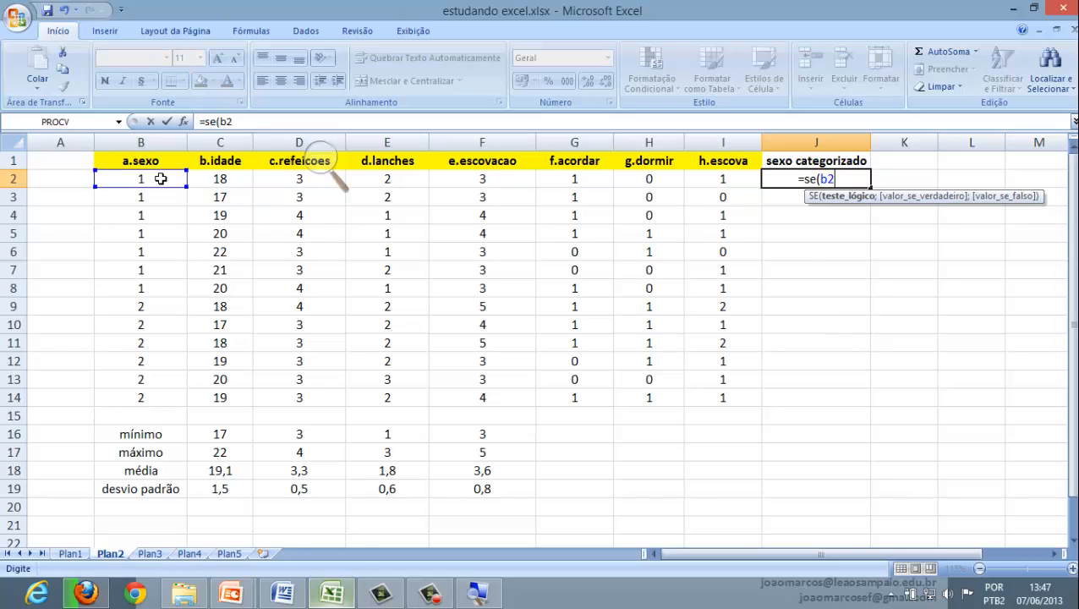
text(=1)
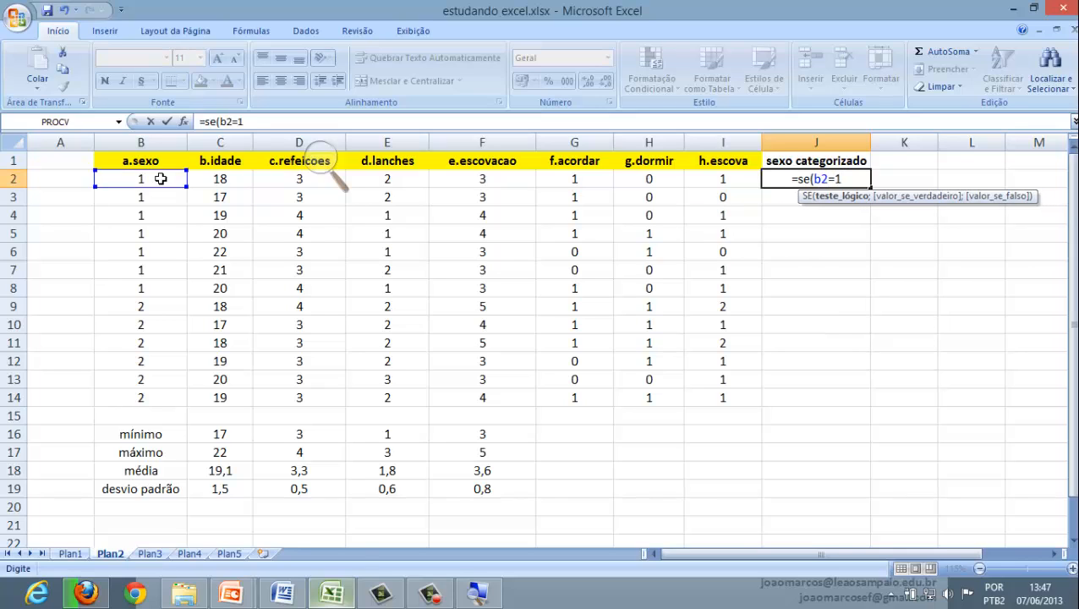
text(;)
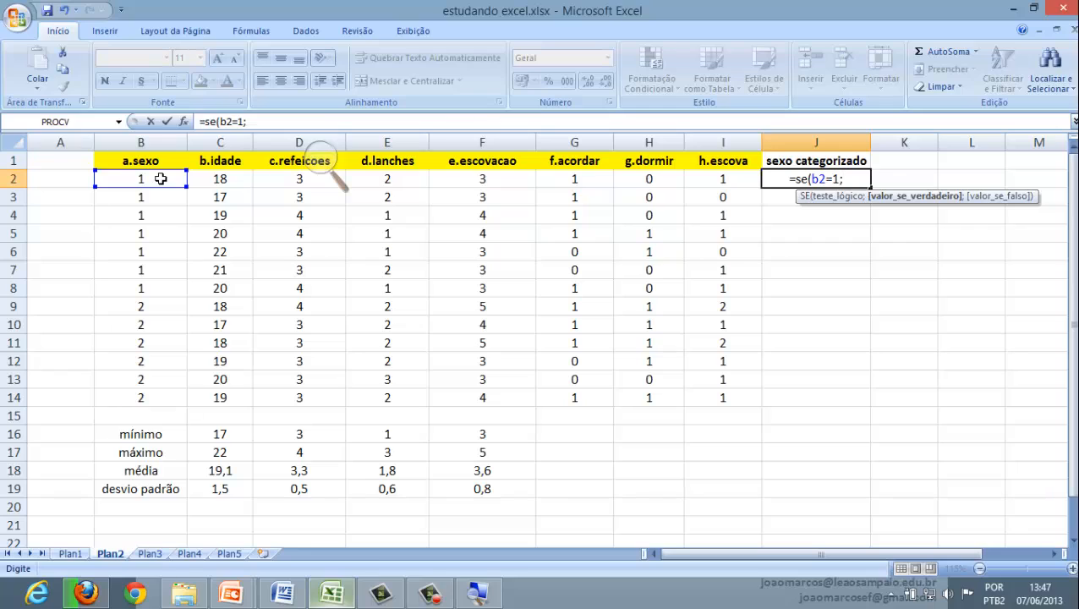
Complete the SE formula in J2 with "Masculino" as the true result and "Feminino" as the false result
text(")
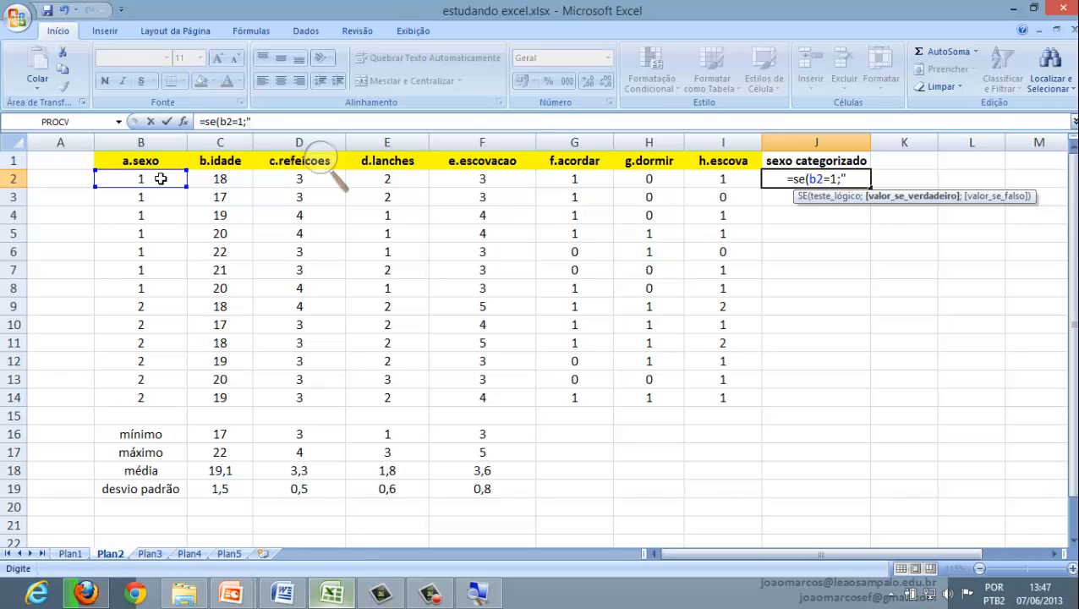
text(Masculi)
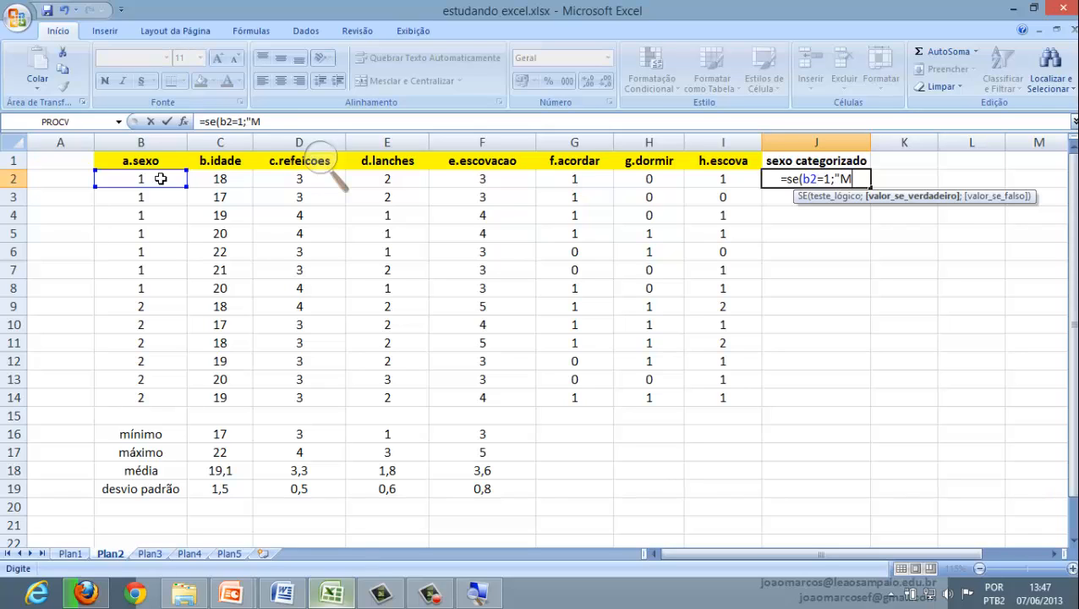
text(")
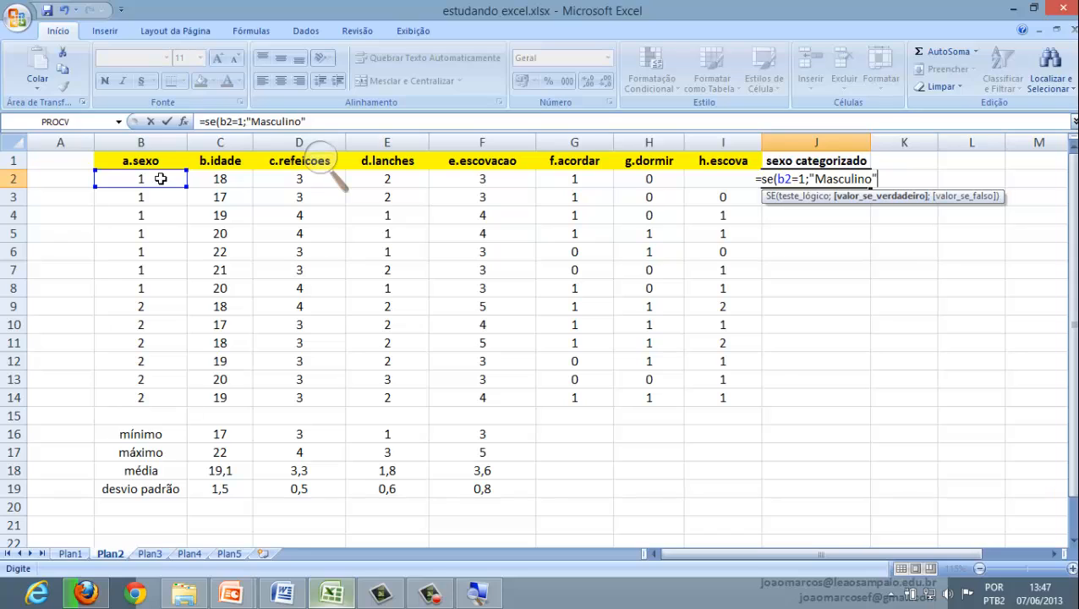
text(;)
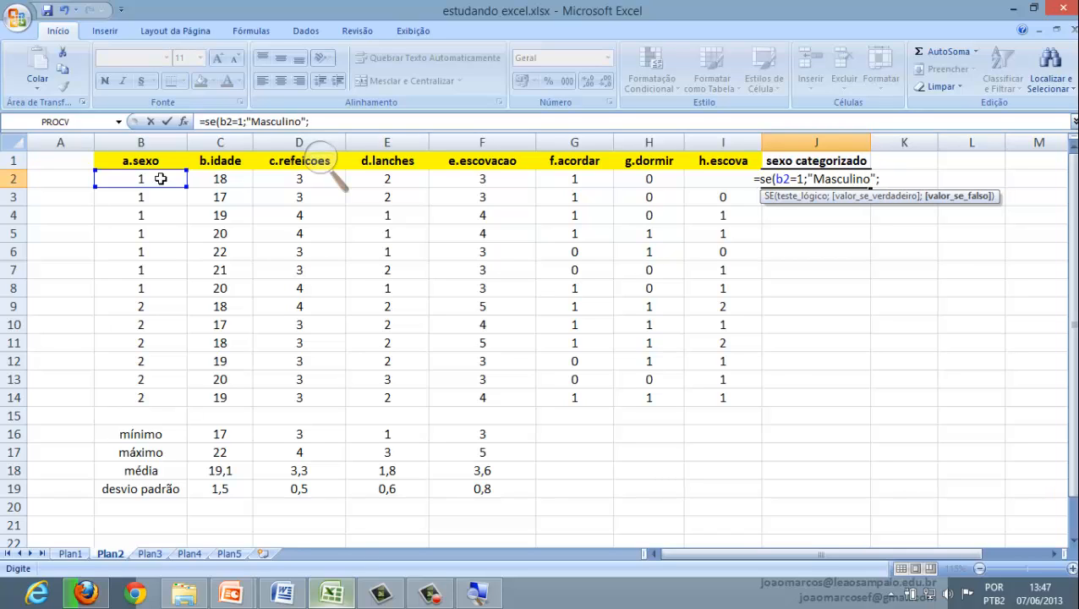
text(")
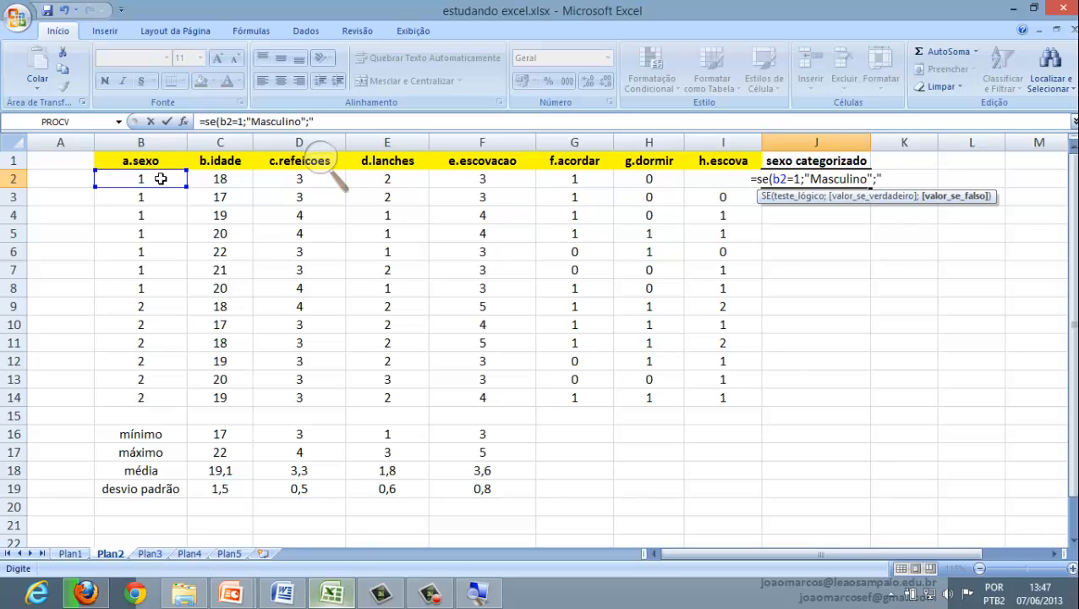
text(Femi)
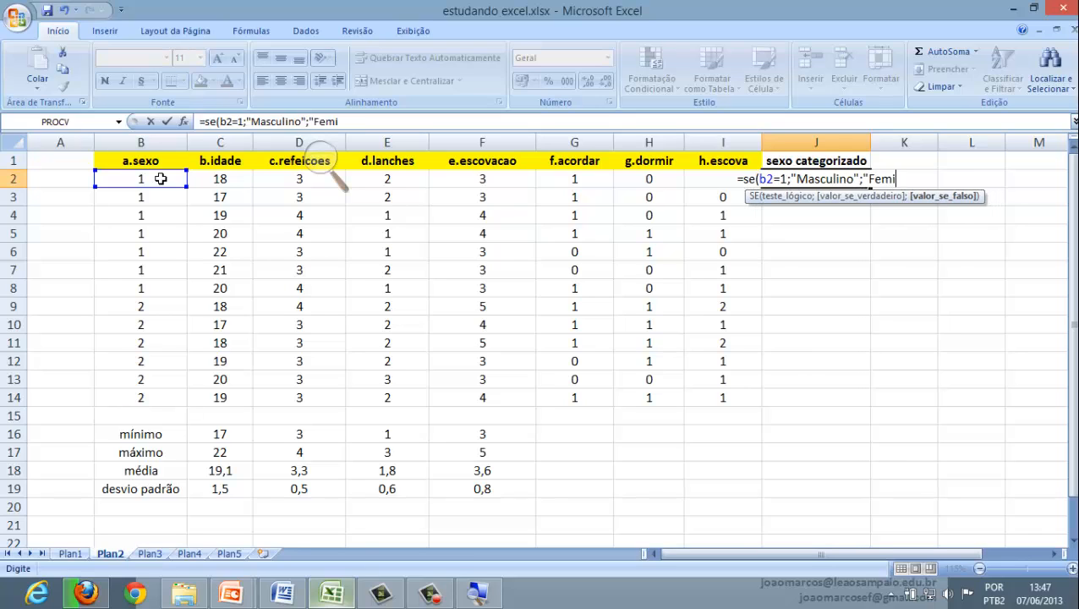
text(nino"))
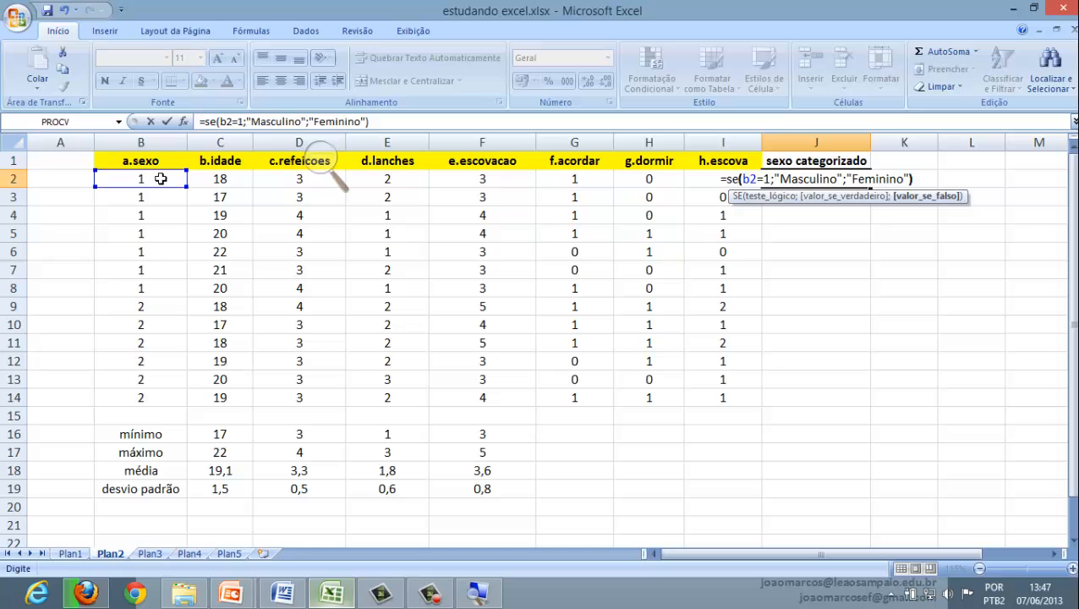
click(342, 168)
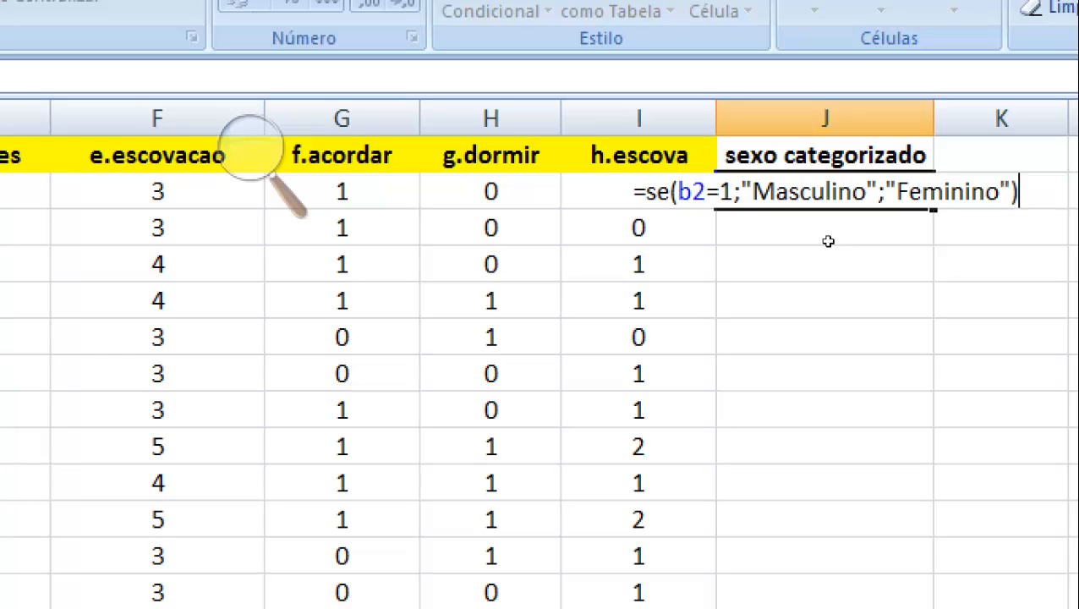
key(Return)
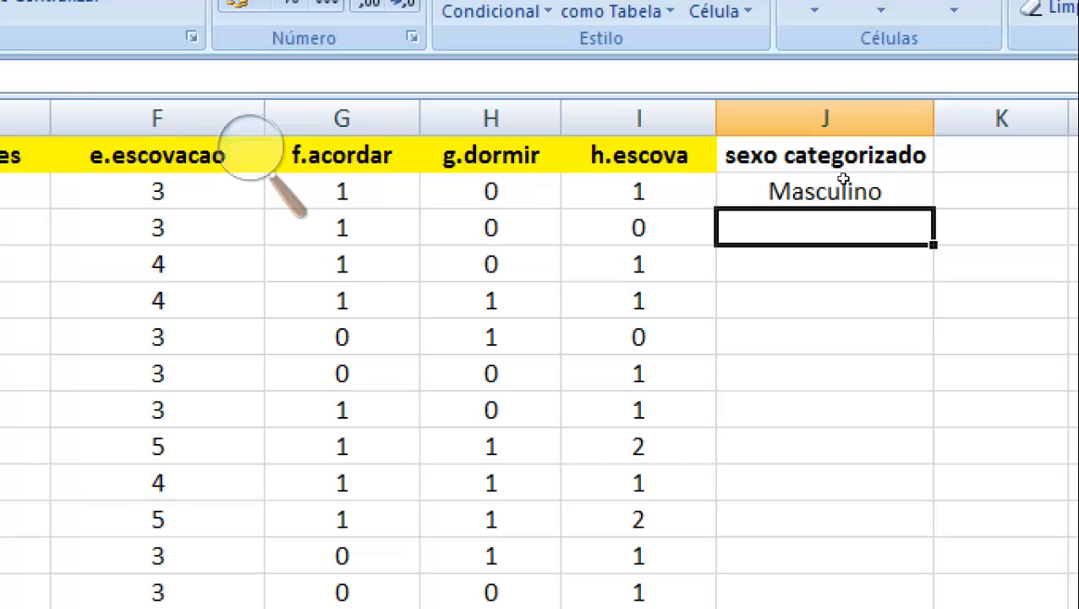
Copy the SE formula from J2 down the sexo categorizado column through row 14
scroll(843, 178, down, 1)
scroll(845, 179, up, 1)
click(845, 176)
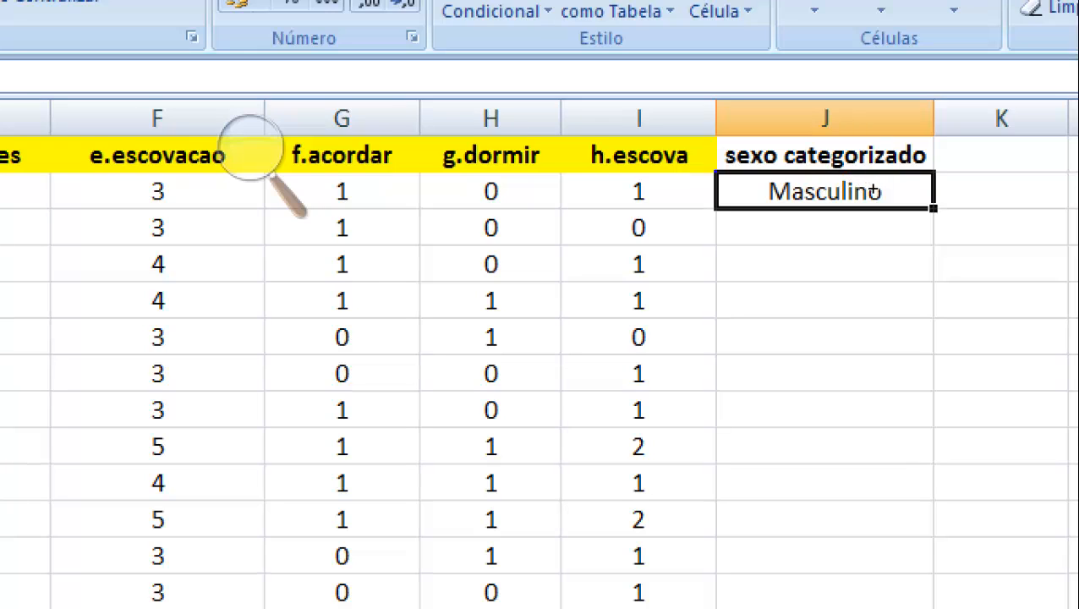
drag(874, 193, 864, 458)
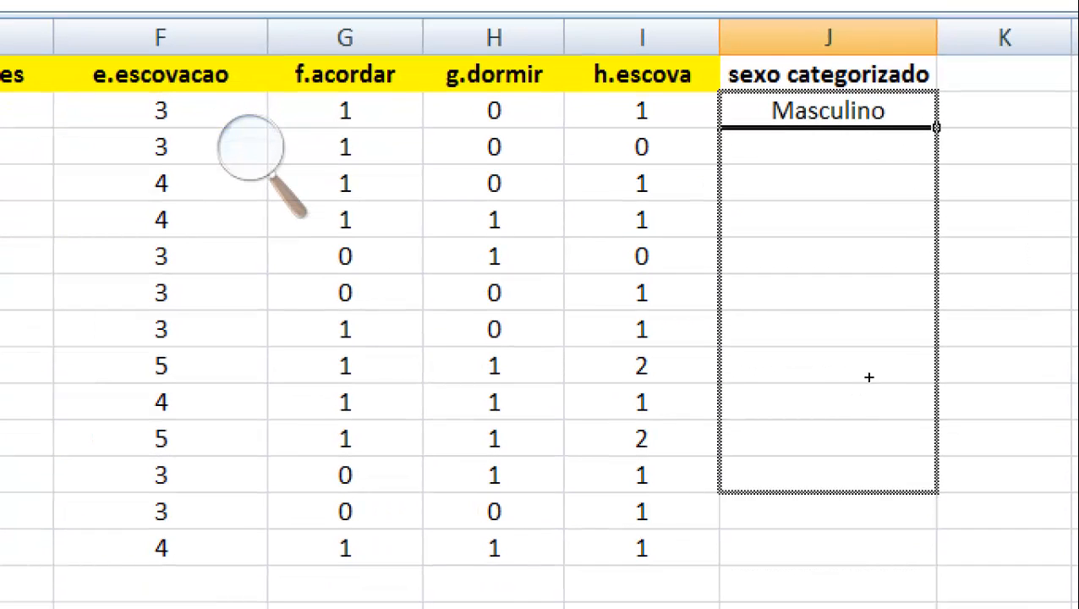
drag(868, 377, 872, 402)
click(896, 245)
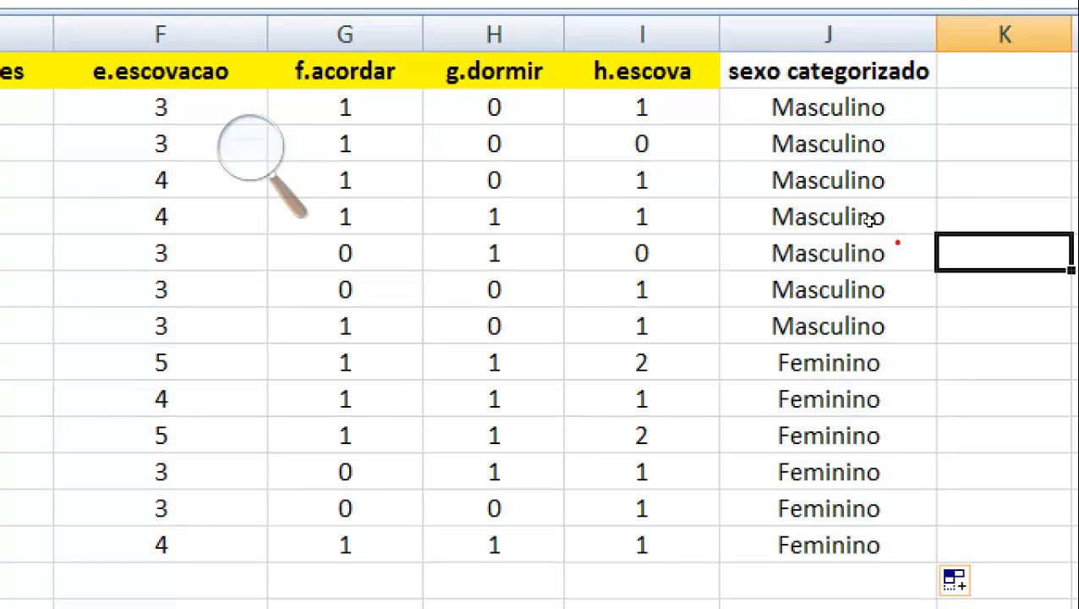
Return the screen magnification to 100% and minimize the Lupa window
click(837, 292)
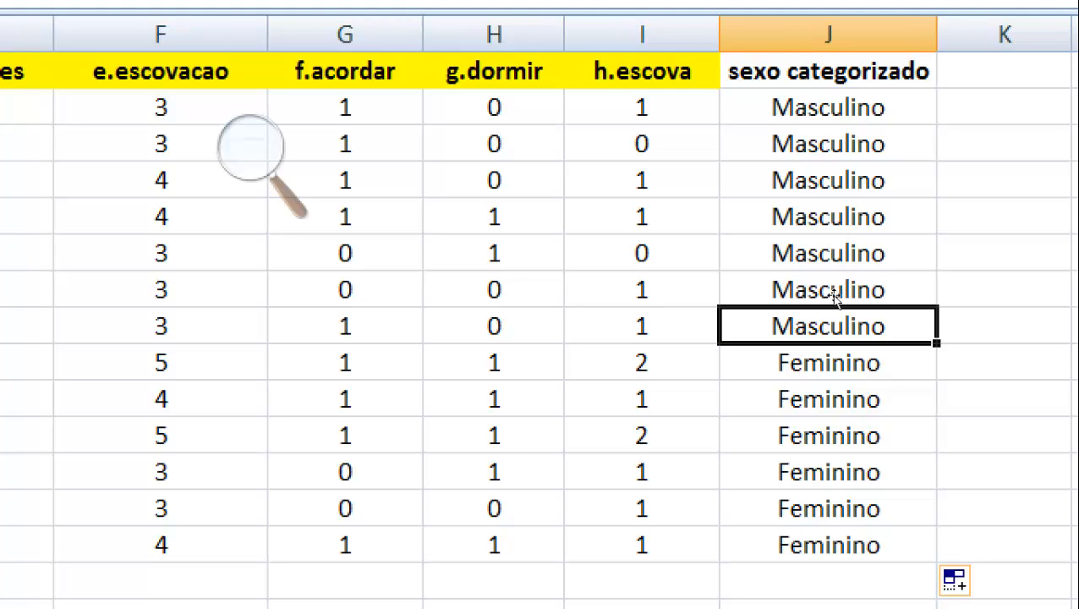
click(531, 197)
key(super+minus)
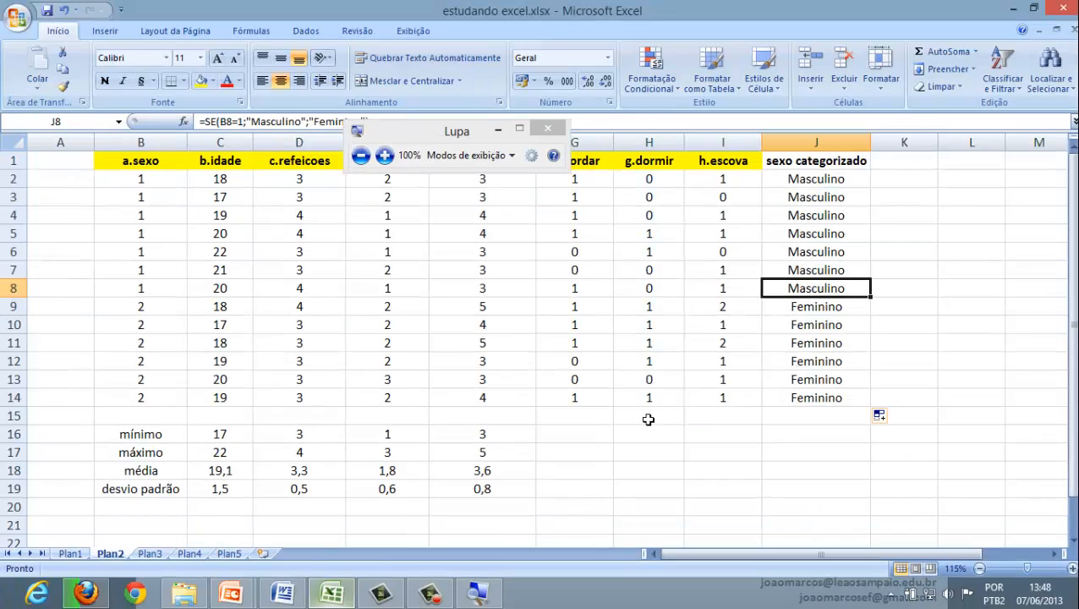
click(589, 396)
click(497, 129)
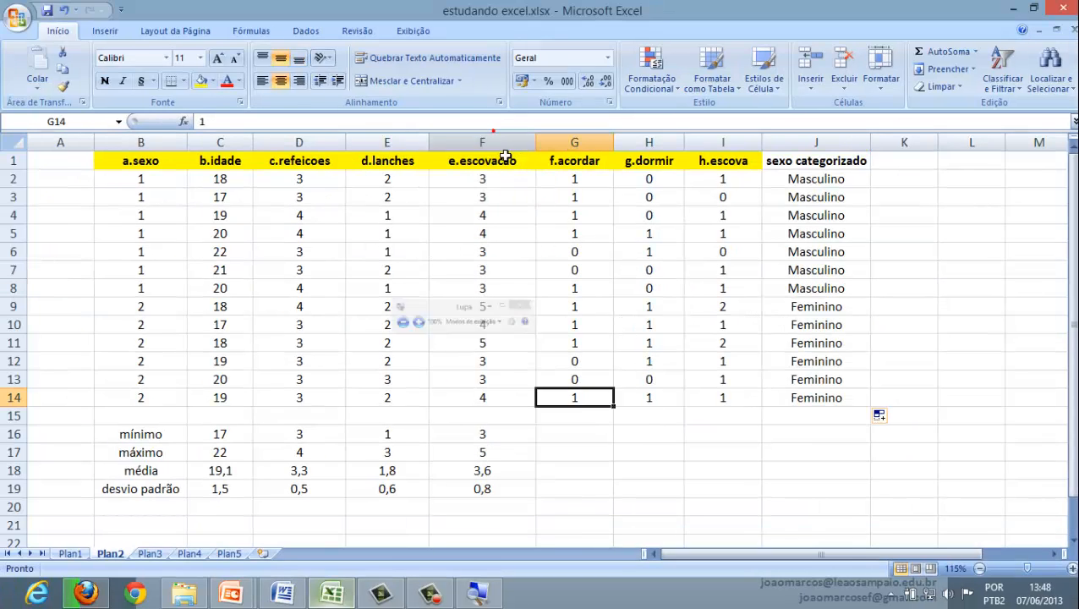
Compare the a.sexo codes in rows 2 and 9 with their sexo categorizado results, ending on cell D2 of c.refeicoes
click(824, 180)
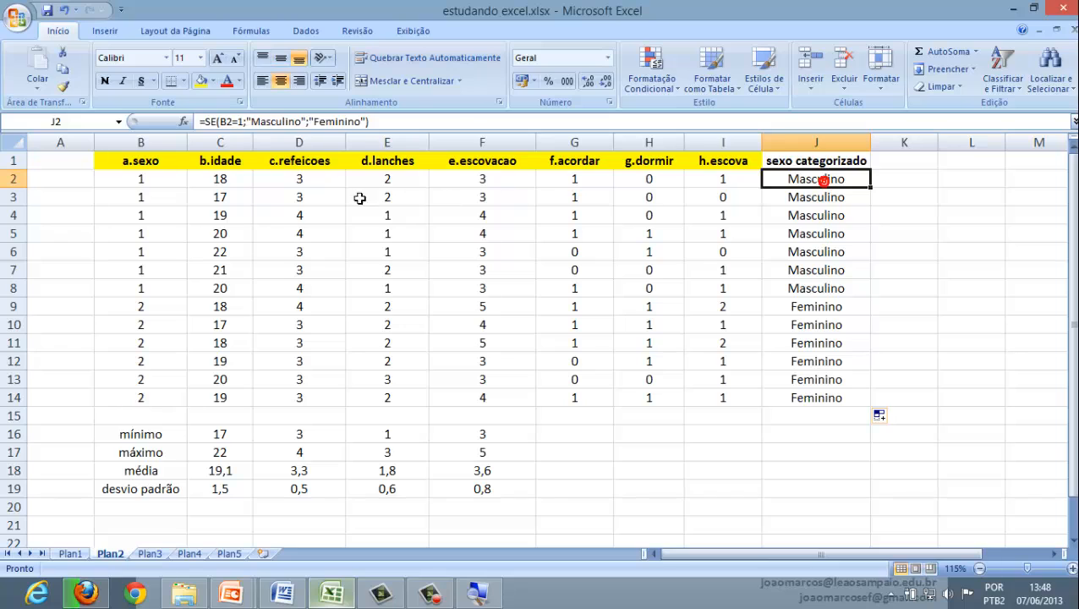
click(16, 178)
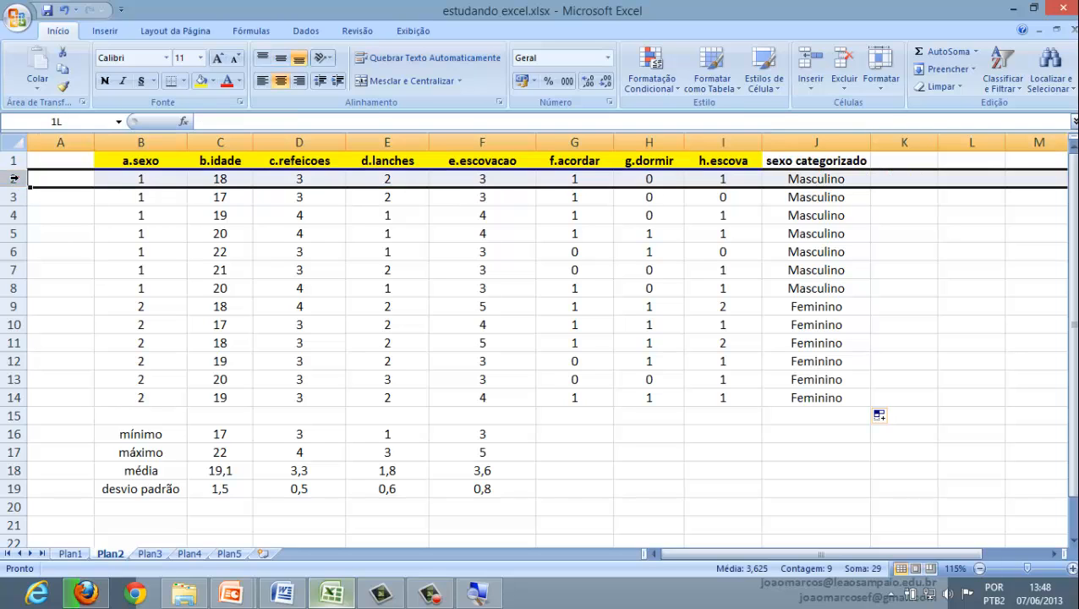
click(134, 180)
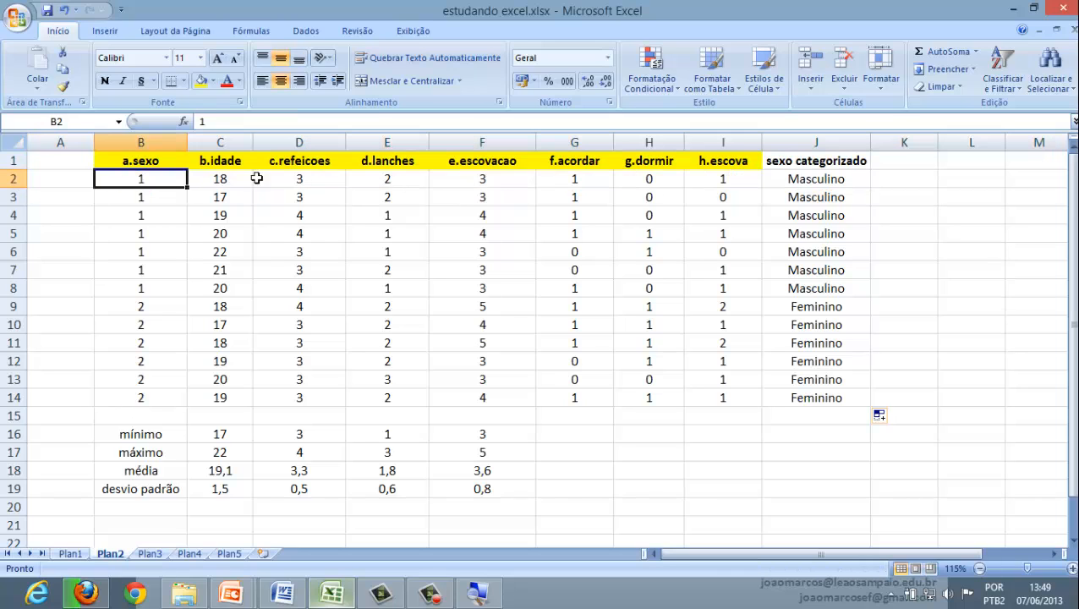
click(781, 178)
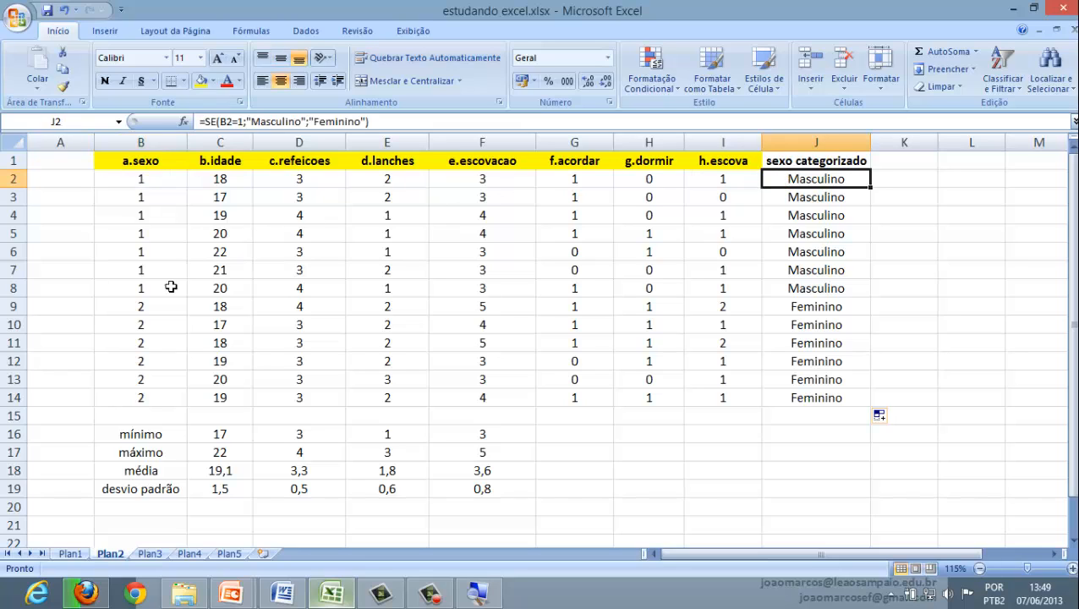
click(157, 308)
click(795, 306)
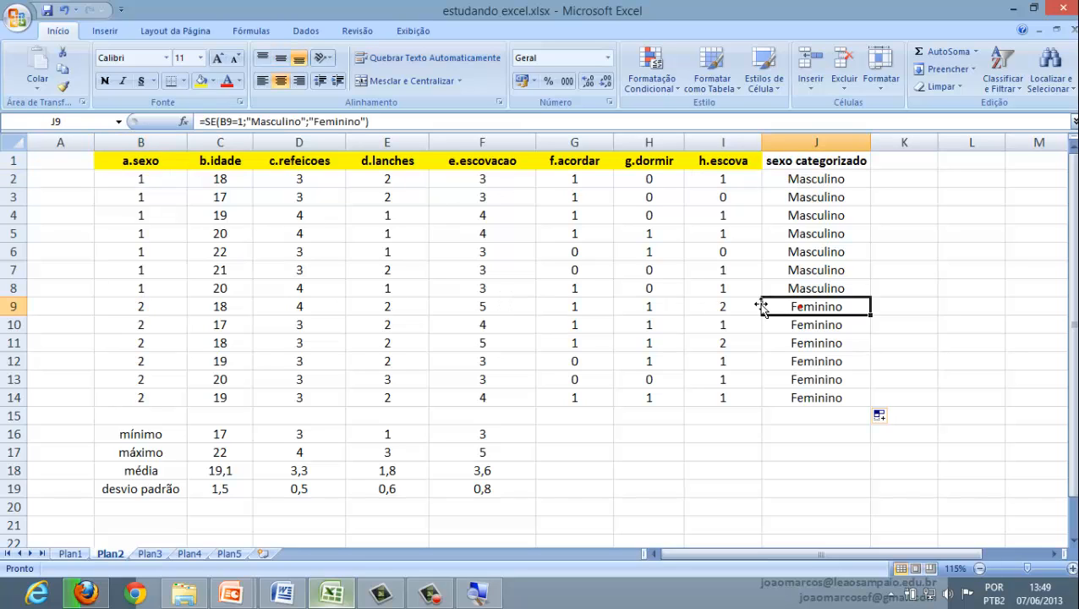
click(741, 416)
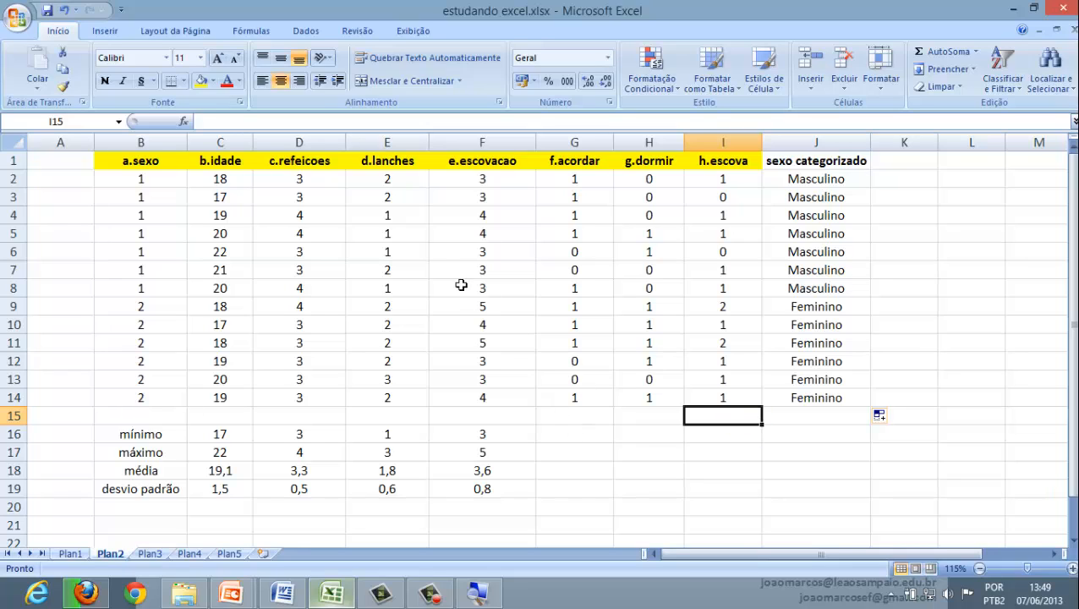
click(328, 184)
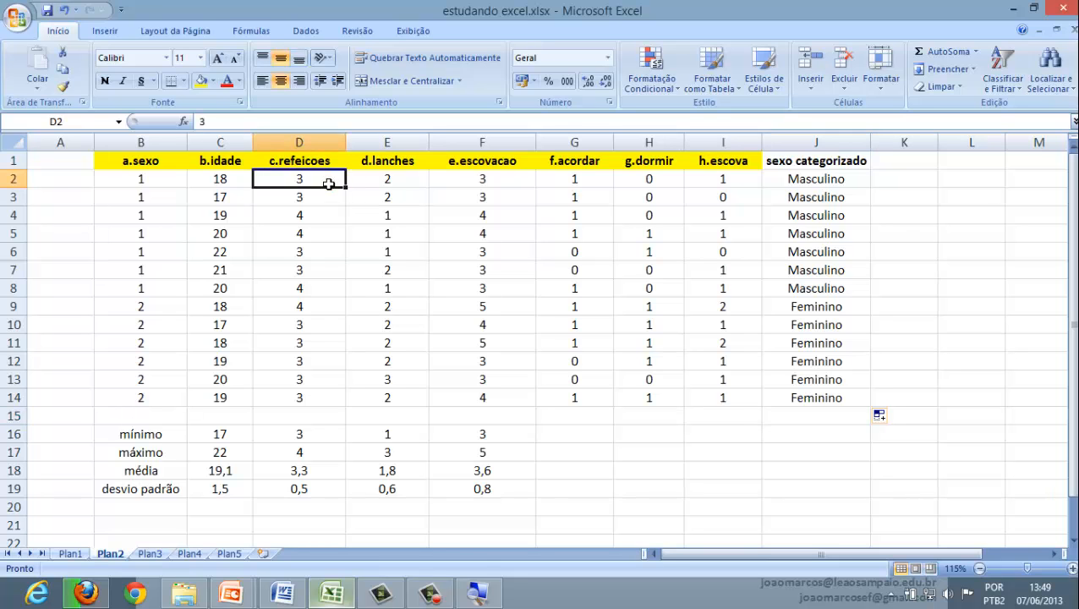
Switch to the Word document orientações para uso do excel.docx and start a new line below question h at the questionnaire's end
click(284, 594)
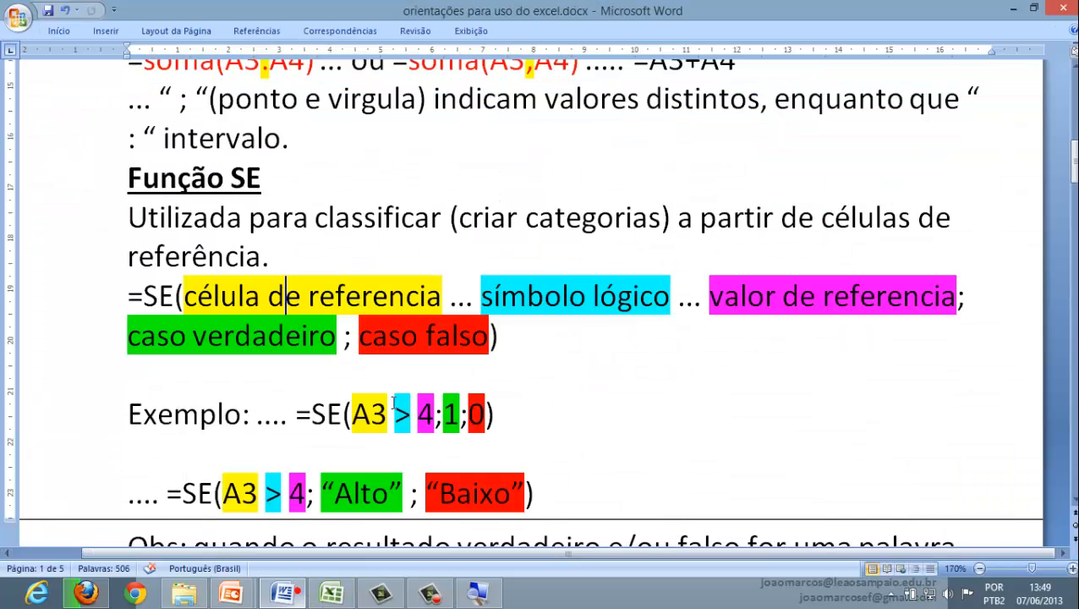
scroll(394, 401, down, 1)
scroll(507, 342, down, 2)
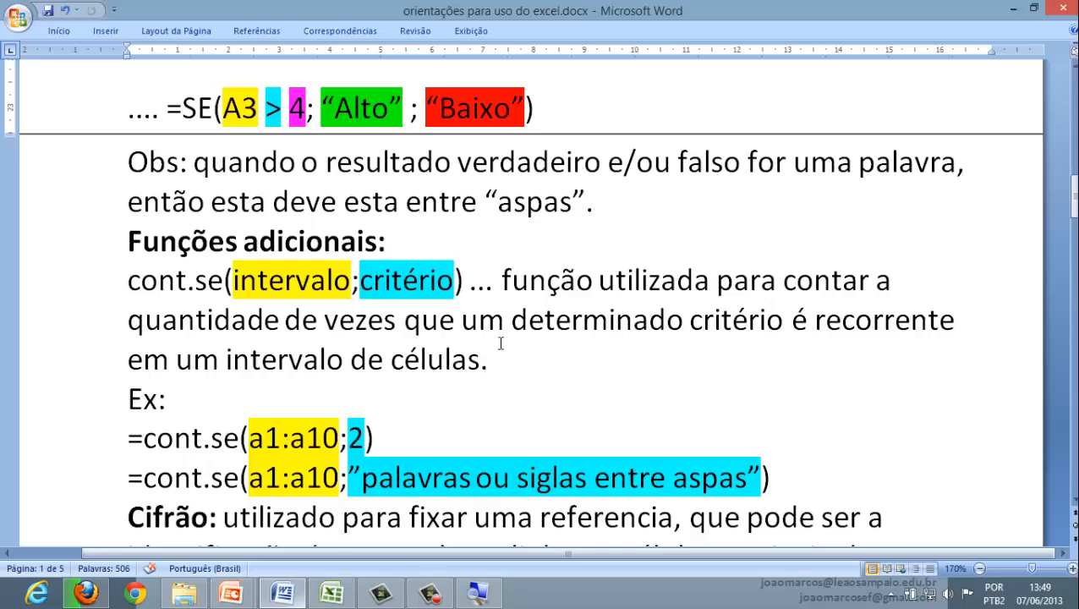
scroll(500, 343, up, 2)
scroll(739, 344, down, 2)
drag(1073, 193, 1048, 418)
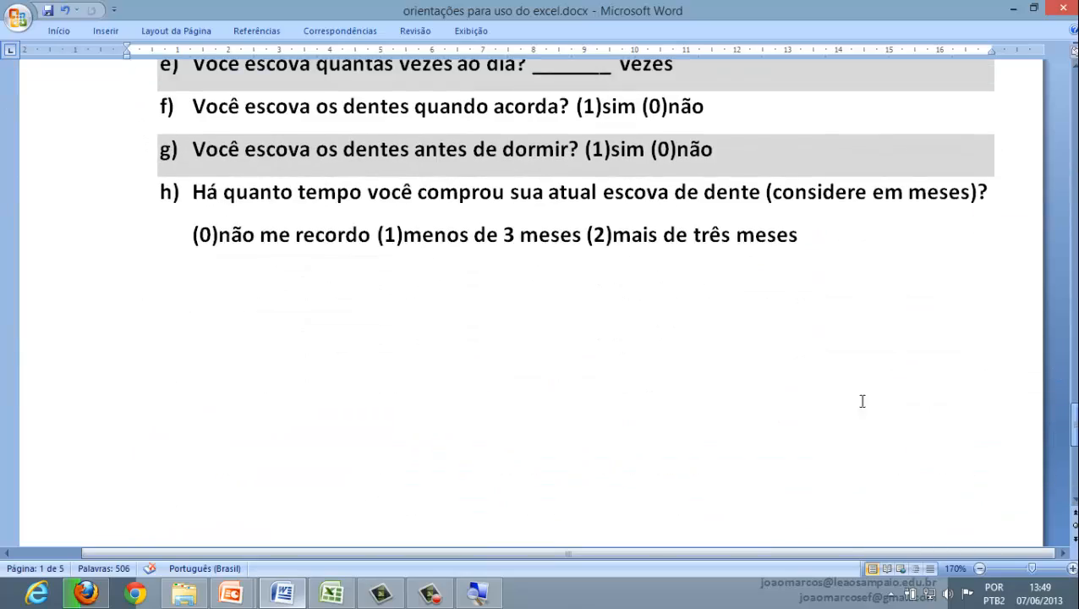
click(762, 389)
click(858, 371)
key(Return)
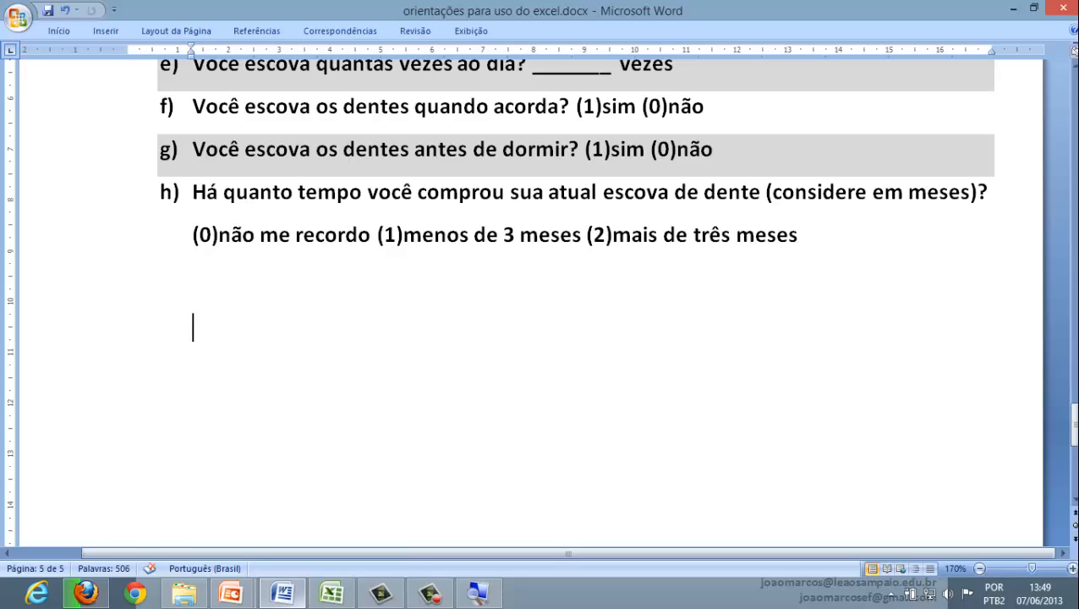
Write the first meal category rule as: até 3 refeições - "até 3"
text(3 -até)
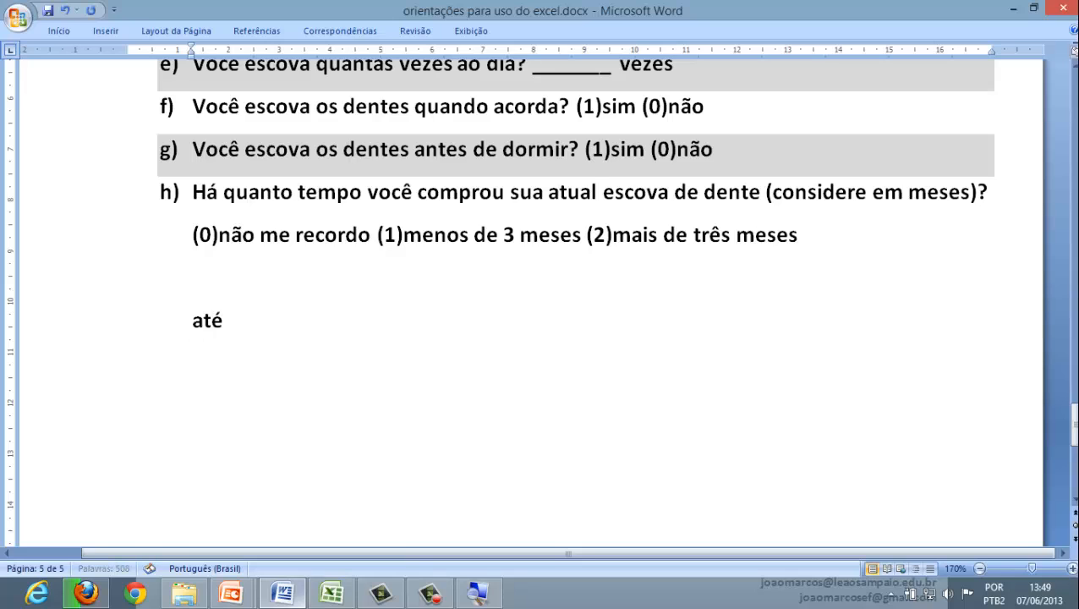
text( 3 refeir)
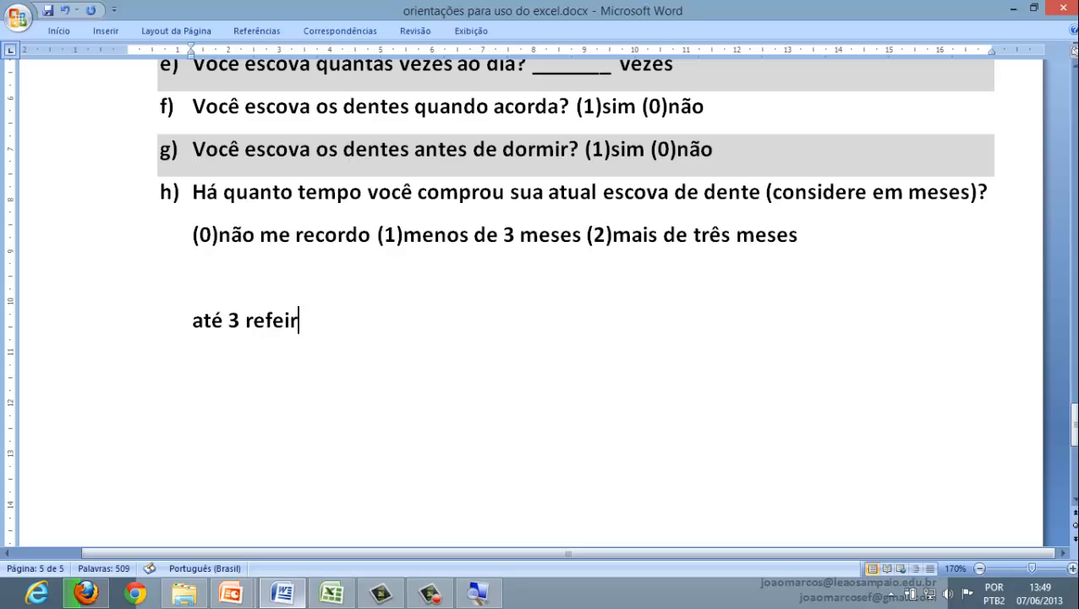
key(BackSpace)
key(BackSpace)
text(ições - )
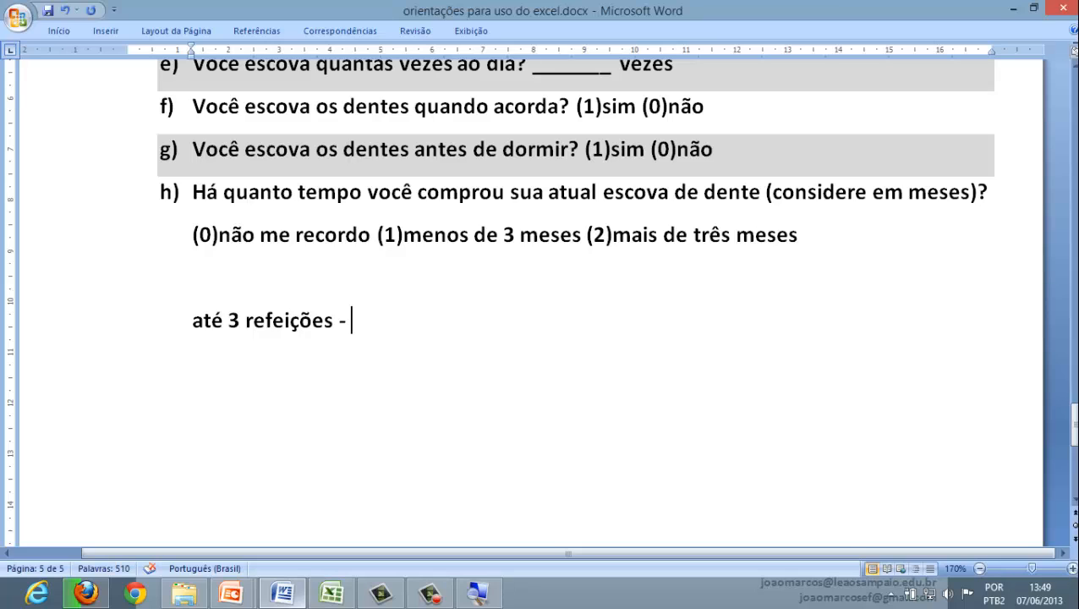
text("até)
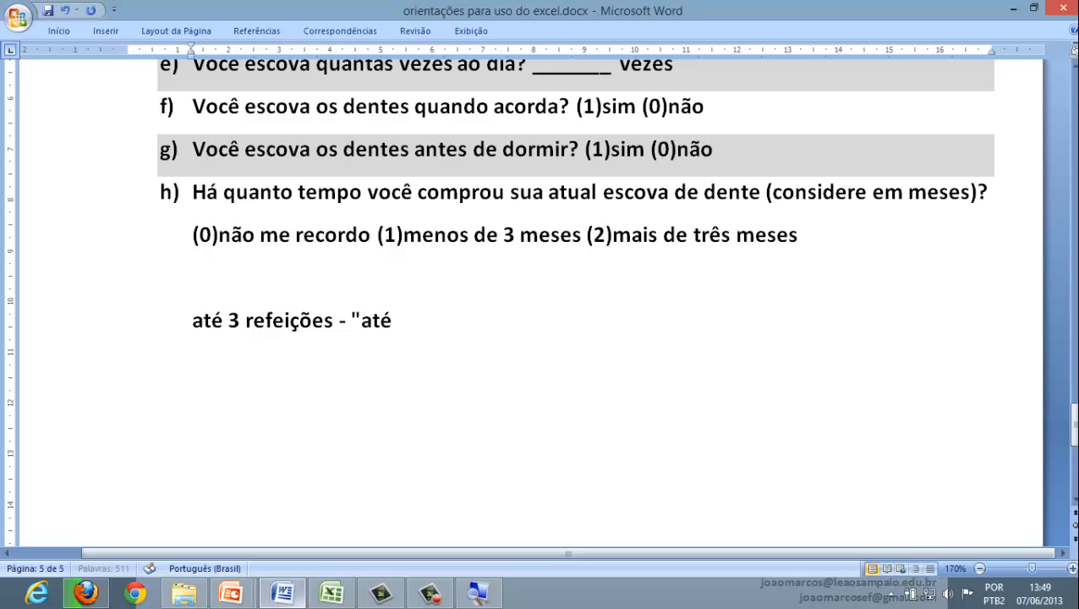
text( 3")
Add a second rule line reading: 4 refeições - "aproximadamente 4"
key(Return)
text(4 ref)
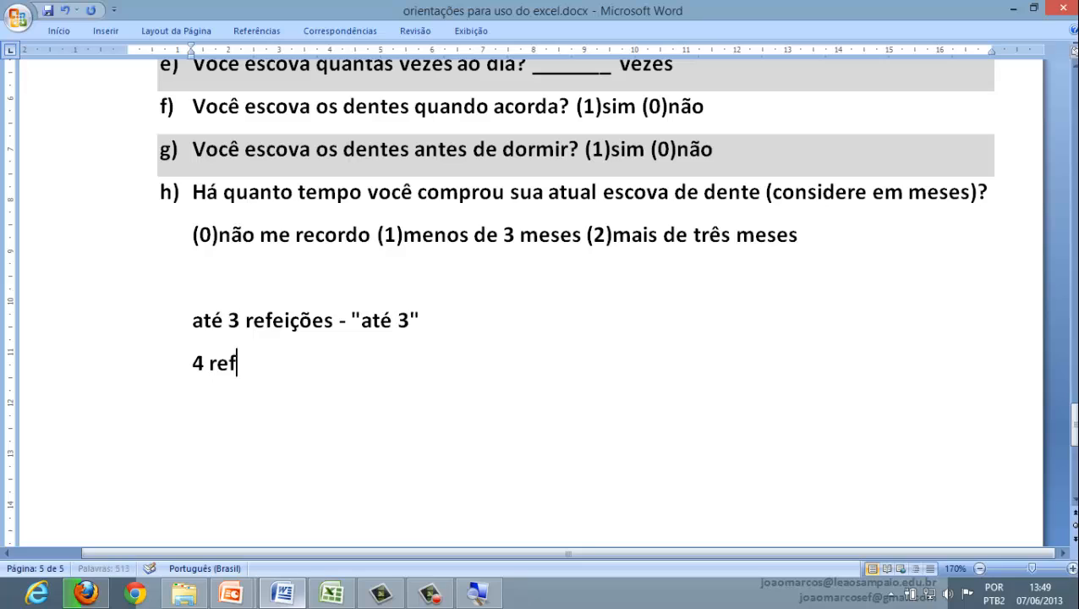
text(eição)
text(s - )
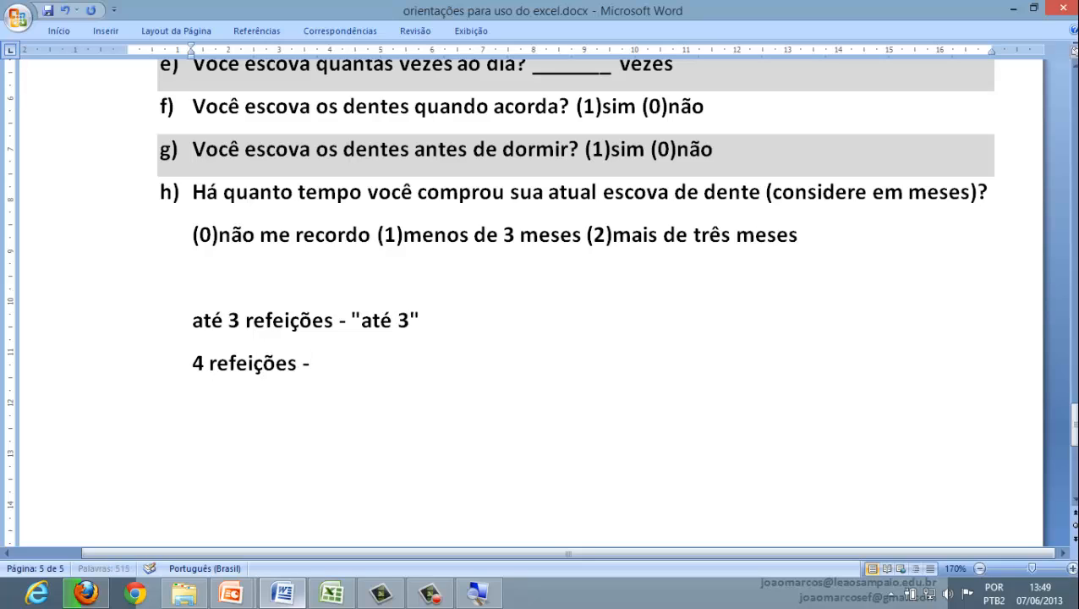
text("aproxi)
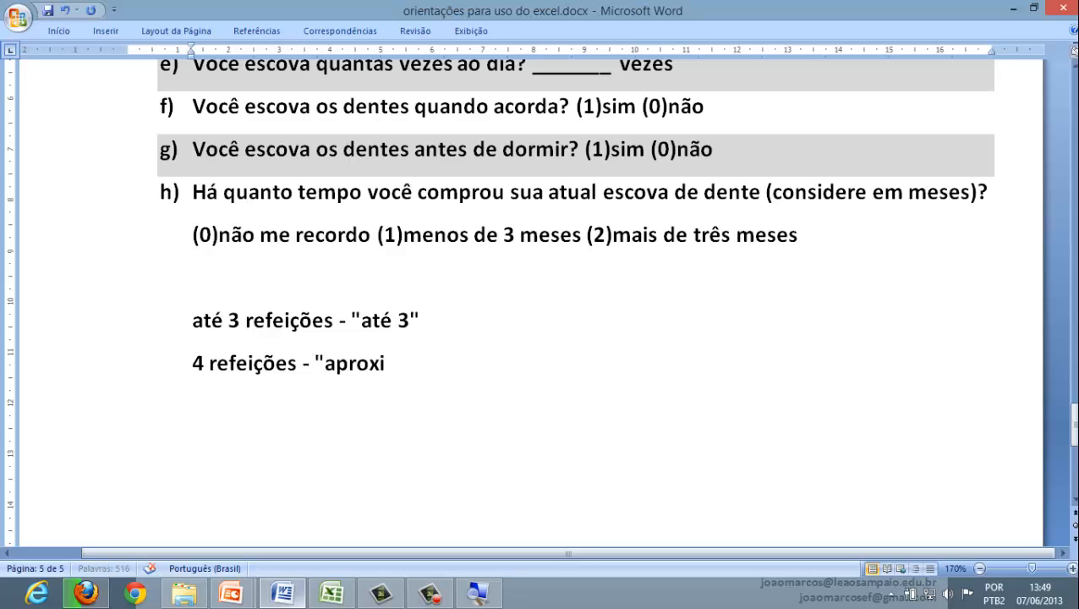
text(madamente 4")
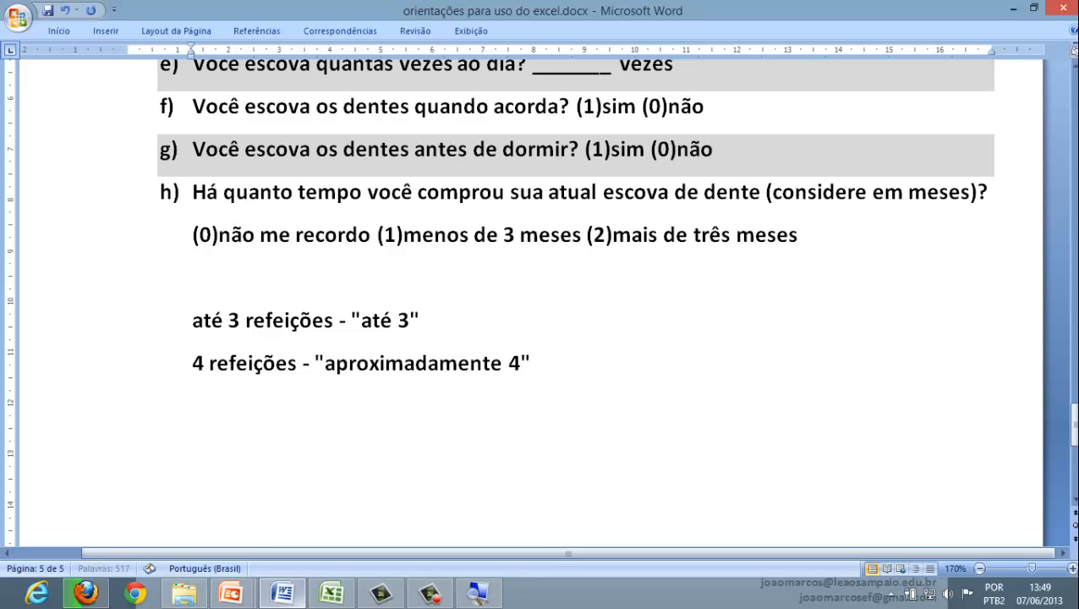
Add a third rule line reading: pelo menos 5 - "pelo menos 5"
key(Return)
text(pelo menos)
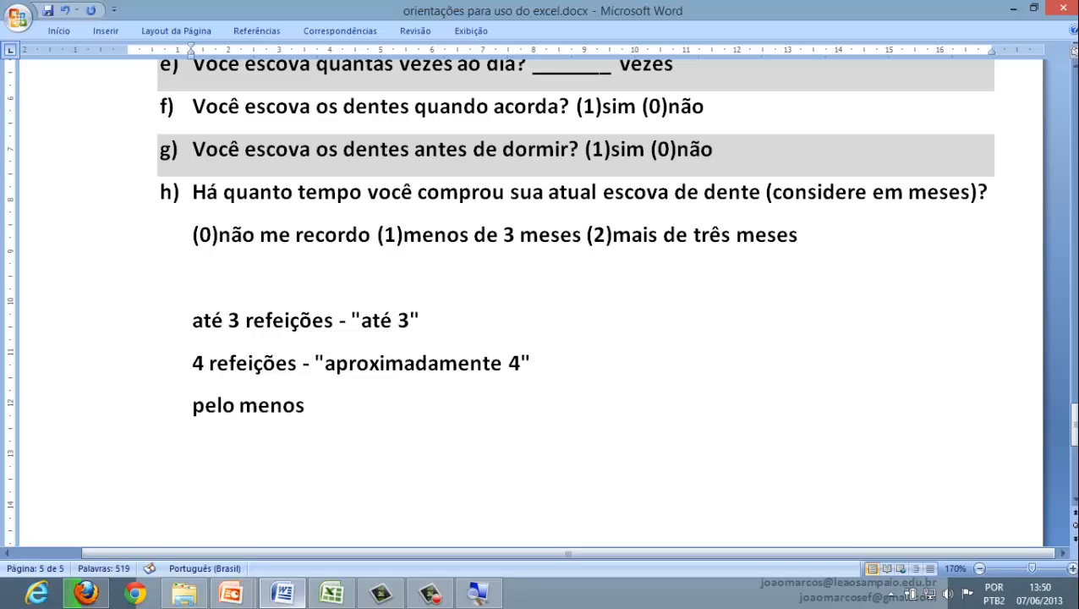
text( 5 - "pelo menos )
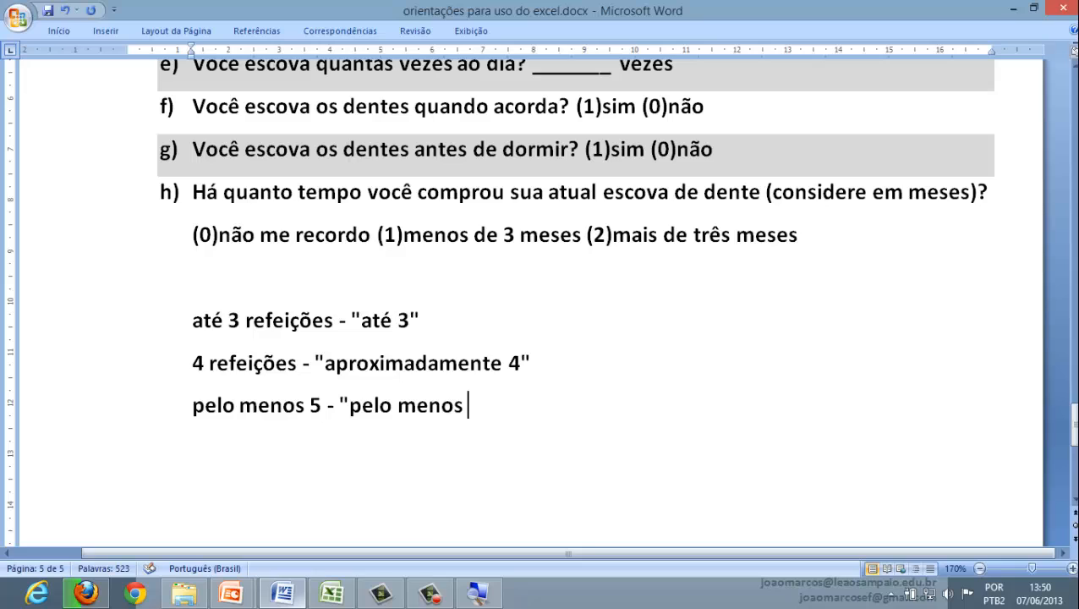
text(5")
Review the three meal category rules line by line, highlighting each one
click(420, 321)
drag(187, 320, 542, 372)
click(502, 390)
drag(510, 408, 195, 400)
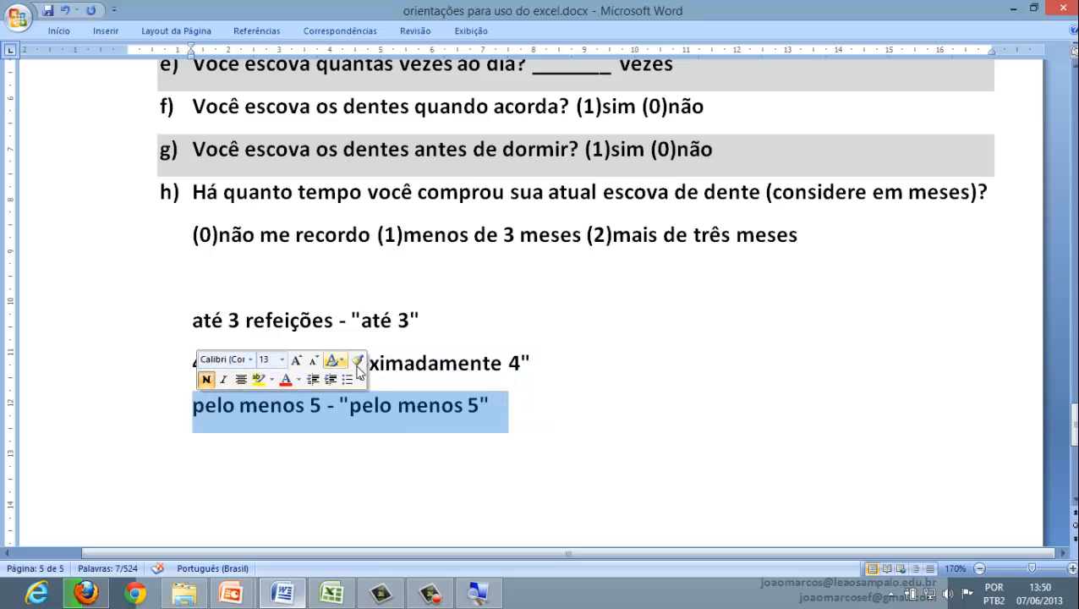
click(136, 320)
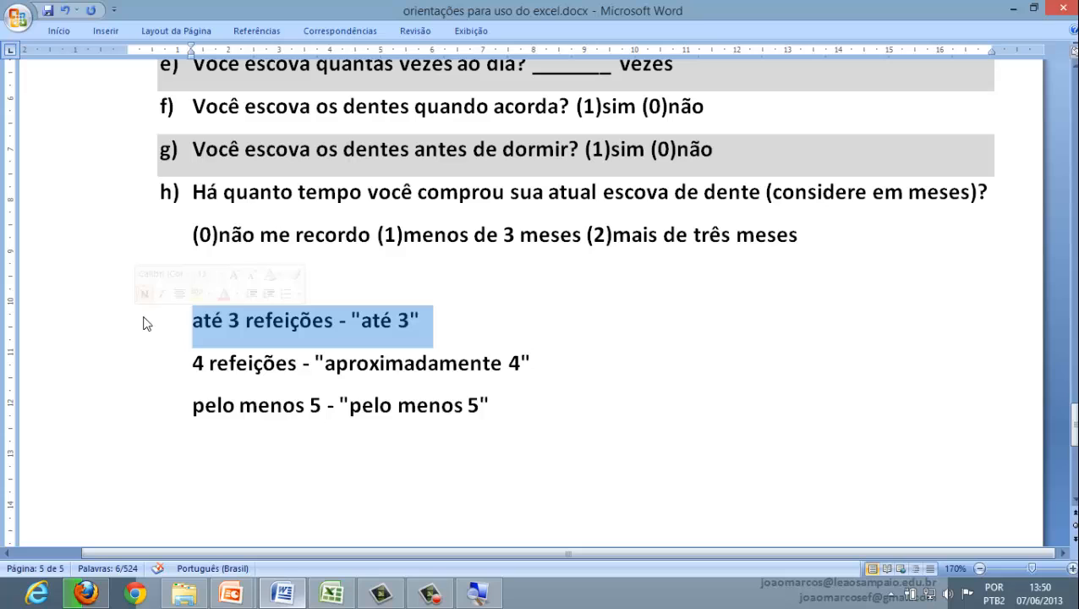
triple_click(560, 362)
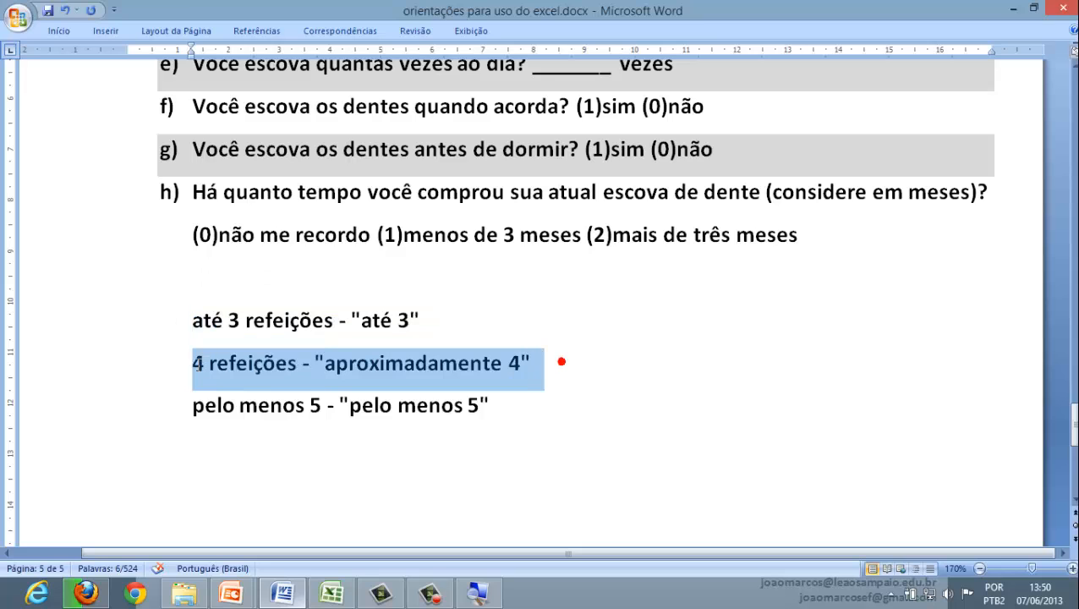
Find the nested SE example with $c$1 and examine its first condition and the "sim" result
scroll(437, 330, up, 5)
scroll(437, 330, up, 20)
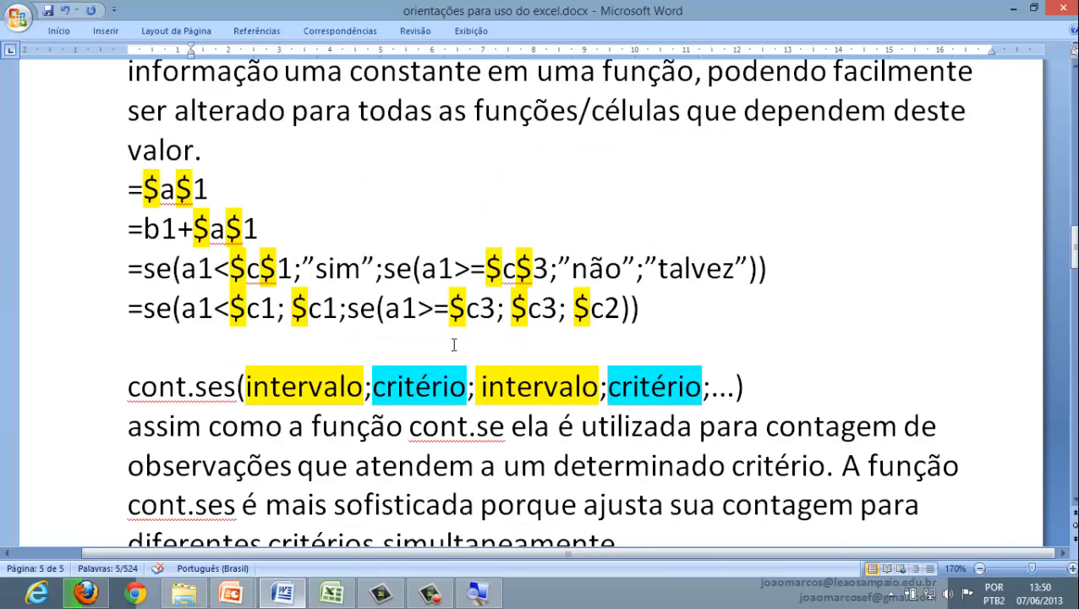
scroll(476, 255, up, 1)
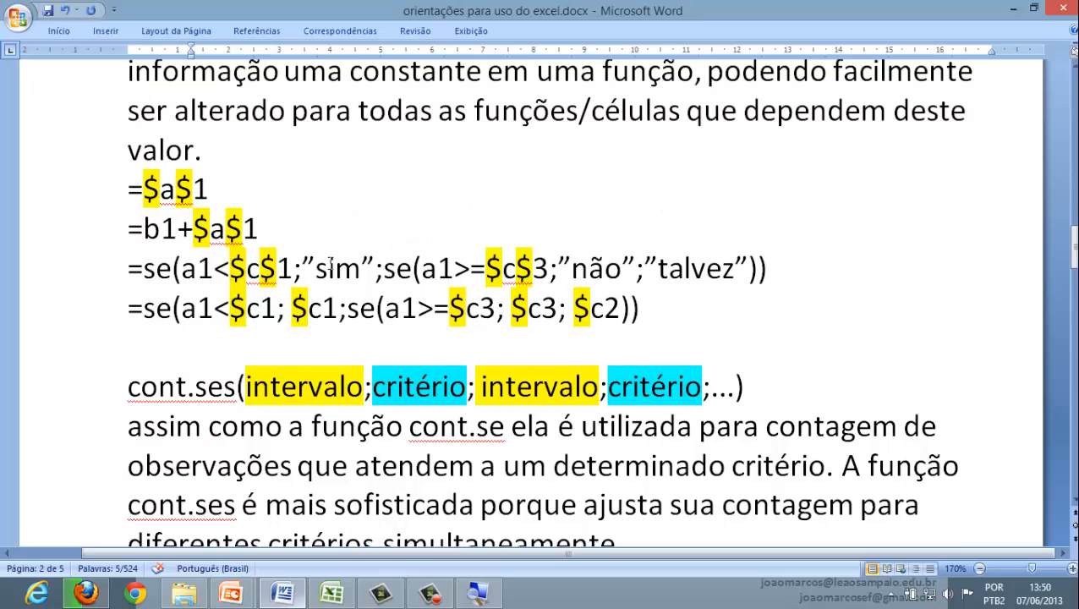
click(194, 269)
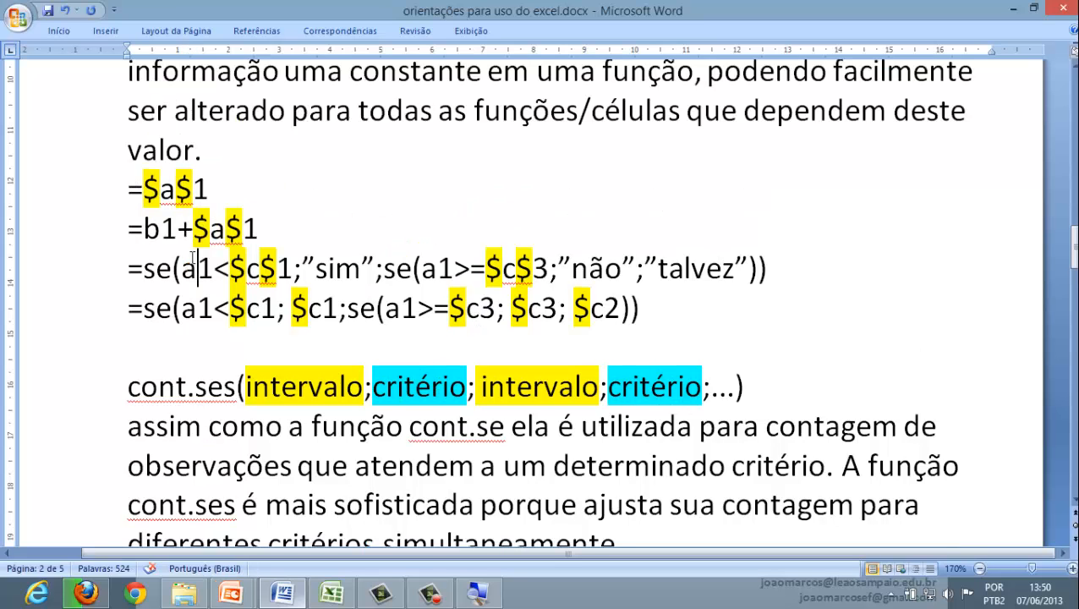
click(131, 268)
click(183, 269)
click(227, 269)
drag(292, 269, 216, 269)
drag(315, 268, 363, 269)
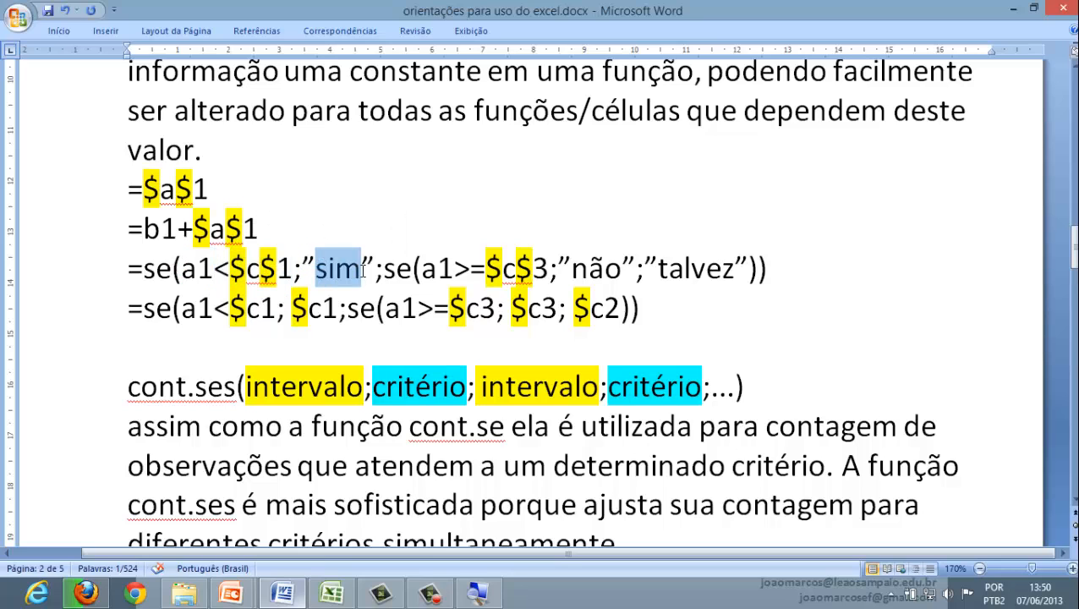
Examine the example's inner SE, comparing its a1>=$c$3 condition with the outer one, and its "não" and "talvez" results
click(386, 272)
click(422, 271)
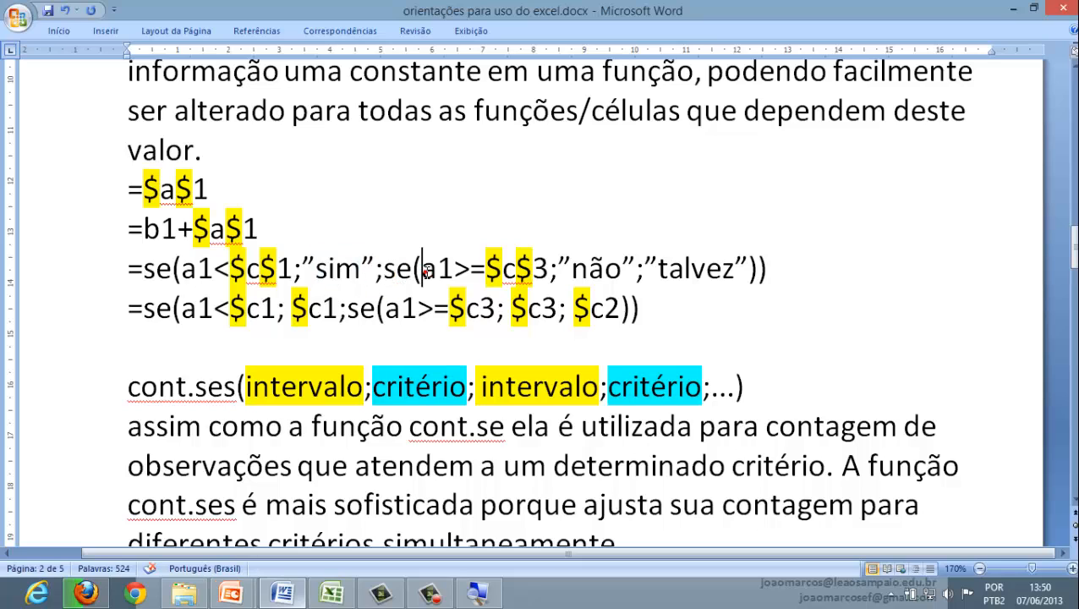
drag(423, 270, 470, 269)
click(194, 272)
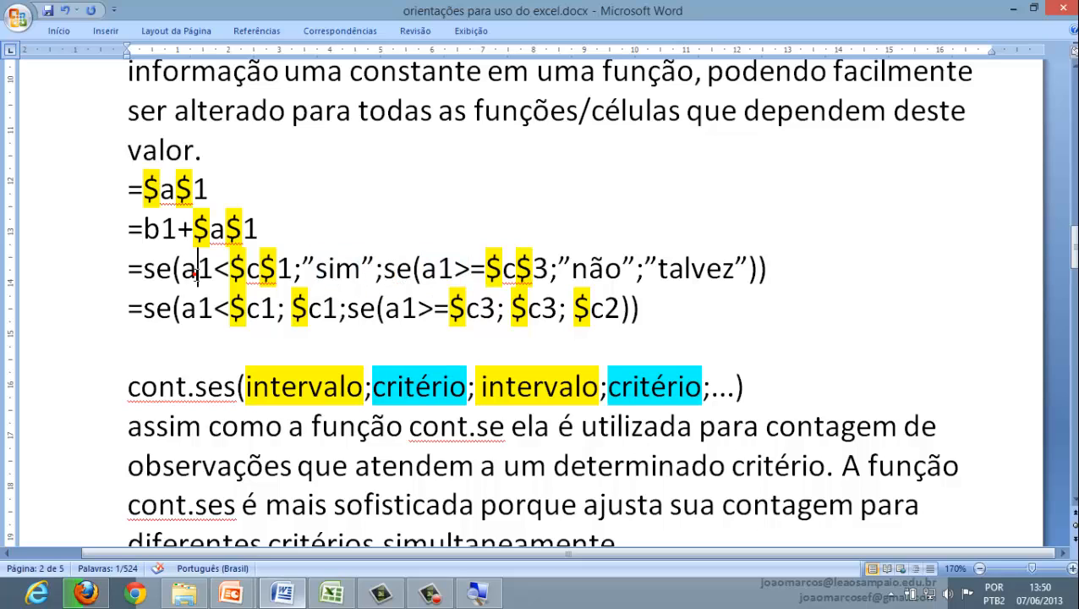
click(479, 269)
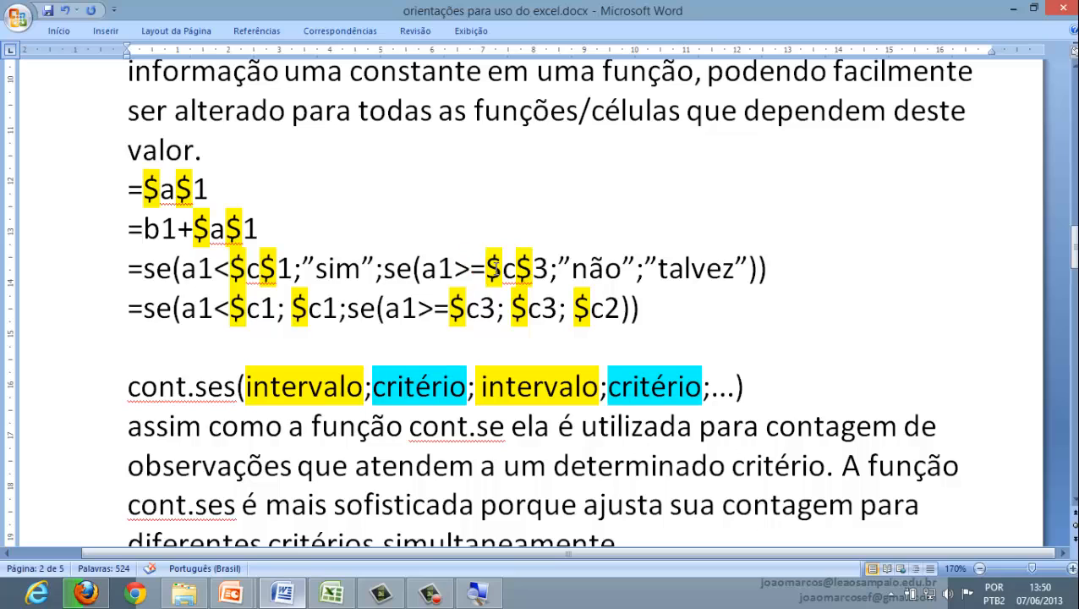
click(230, 269)
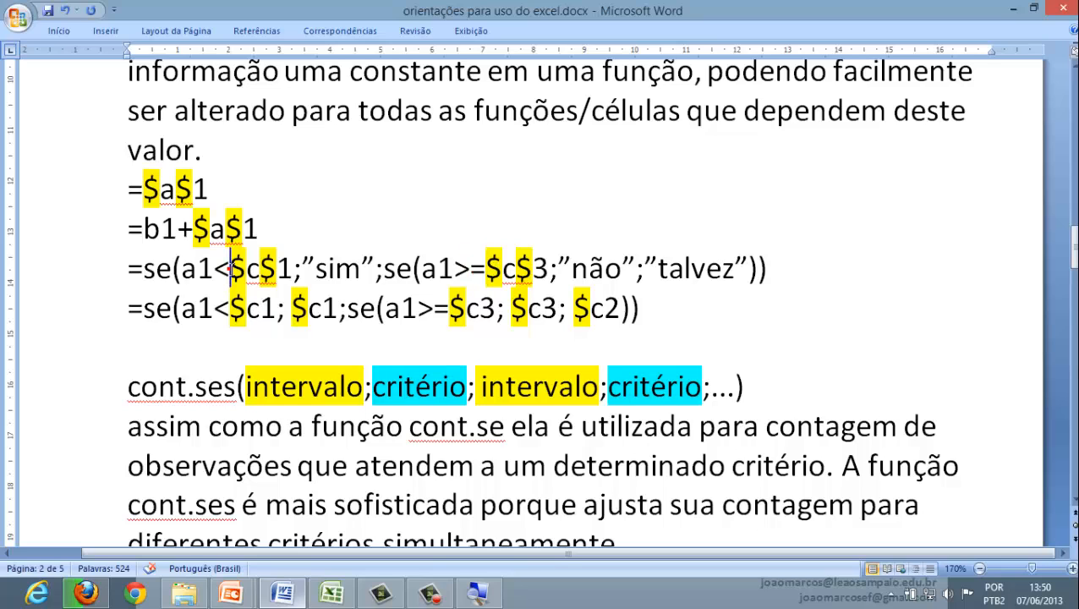
click(469, 269)
click(572, 262)
drag(559, 268, 657, 269)
drag(486, 269, 454, 269)
drag(228, 269, 213, 269)
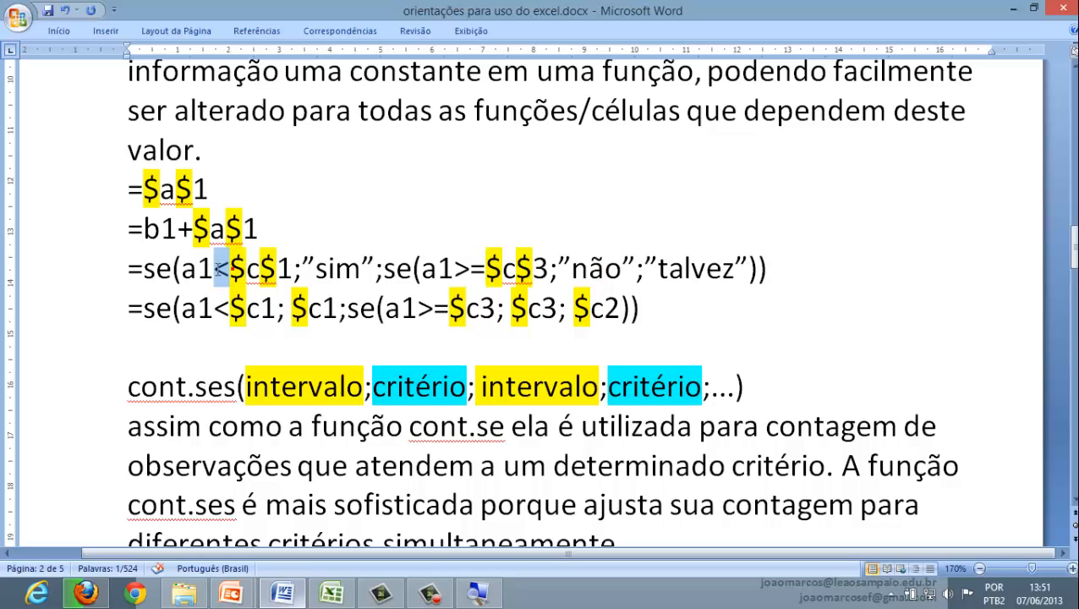
drag(658, 268, 764, 269)
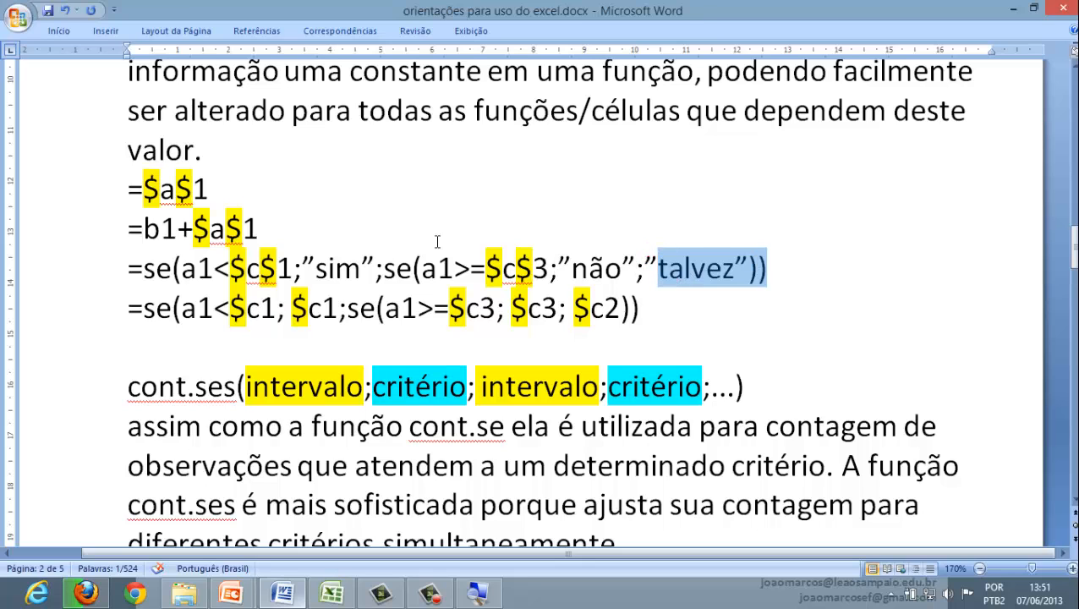
Choose cell K1 in the Excel workbook for the new heading, and reread the three meal category rules in the Word document
click(331, 593)
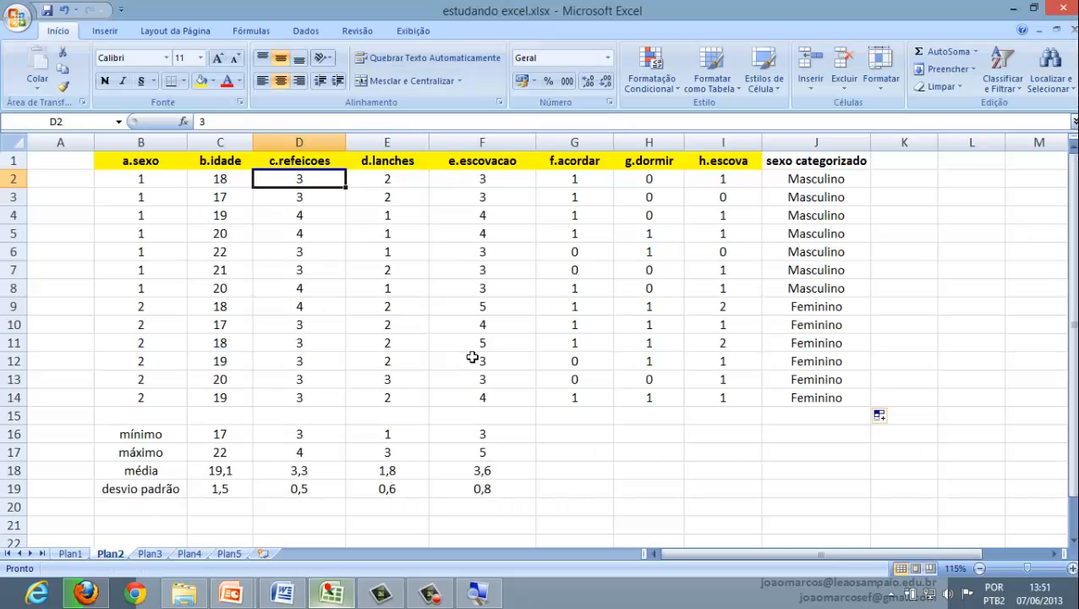
click(899, 164)
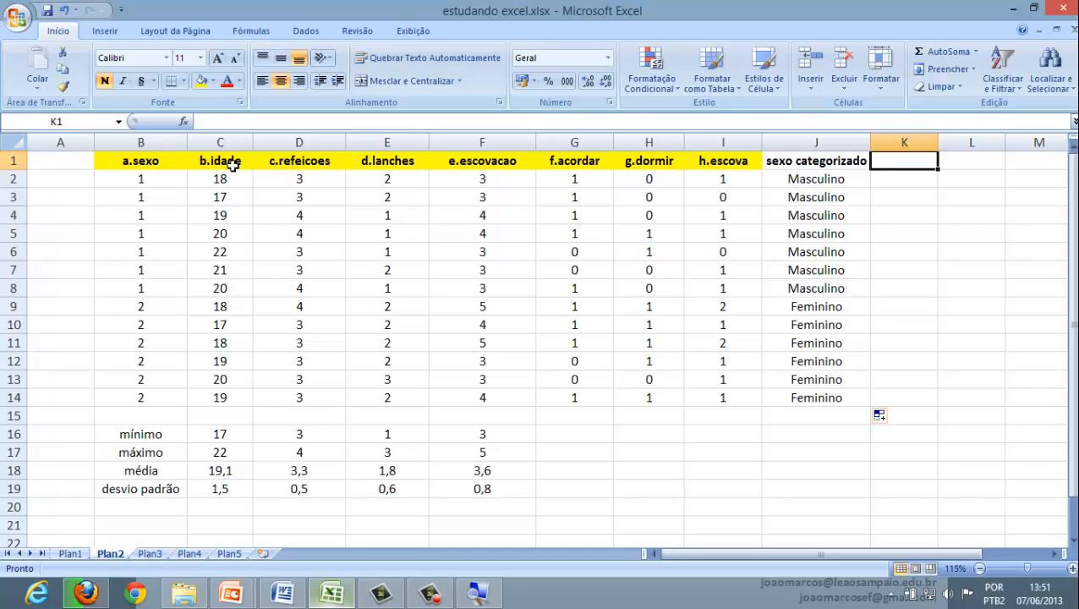
click(298, 598)
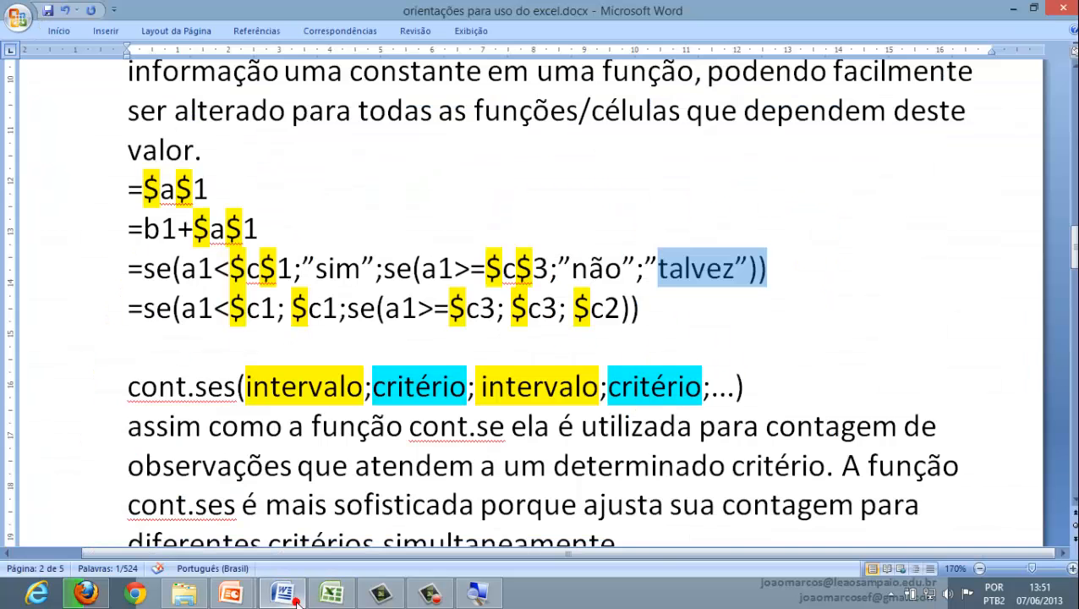
scroll(404, 326, down, 20)
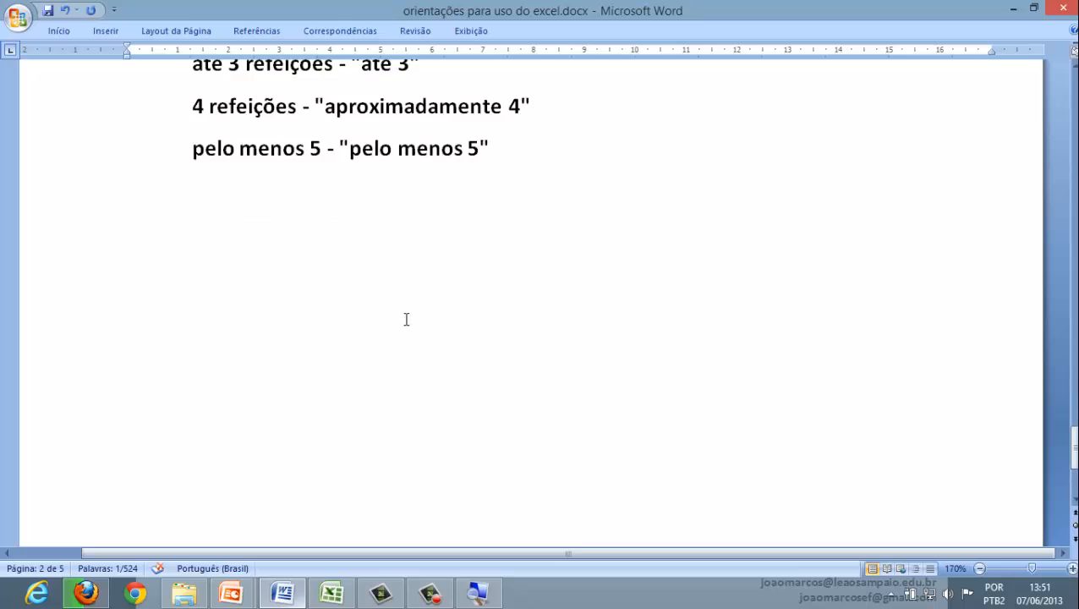
scroll(406, 319, up, 3)
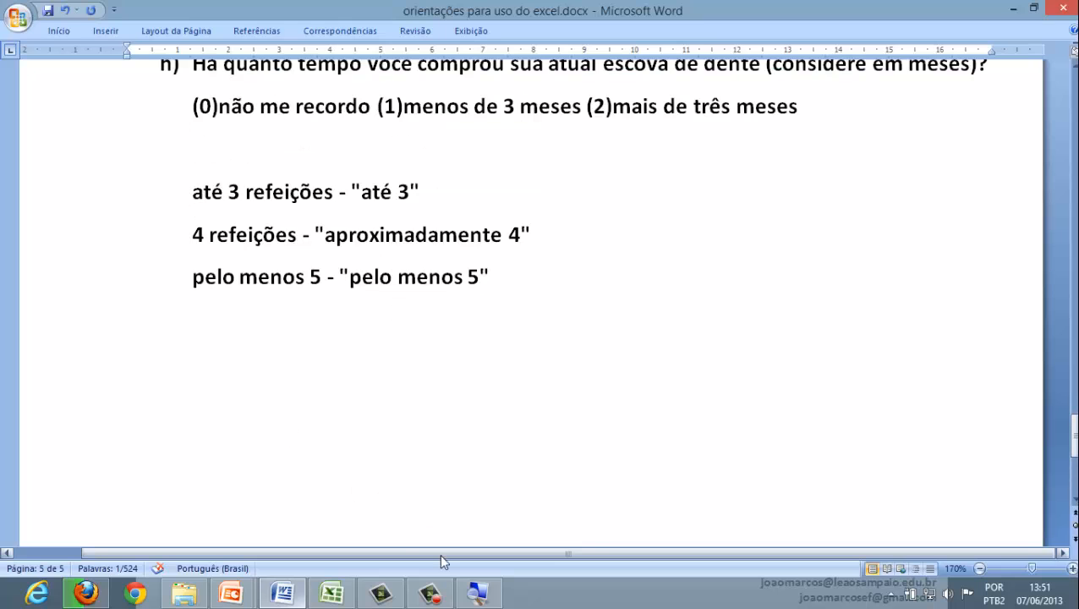
Switch to the Excel workbook and enter the heading "refeições categorias" in cell K1
click(328, 596)
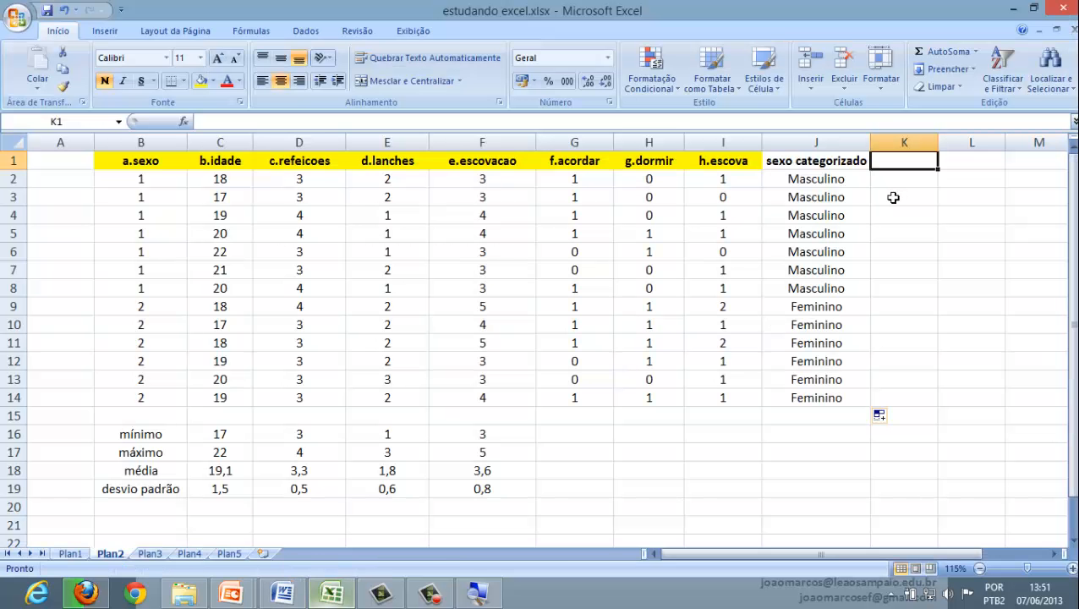
text(c)
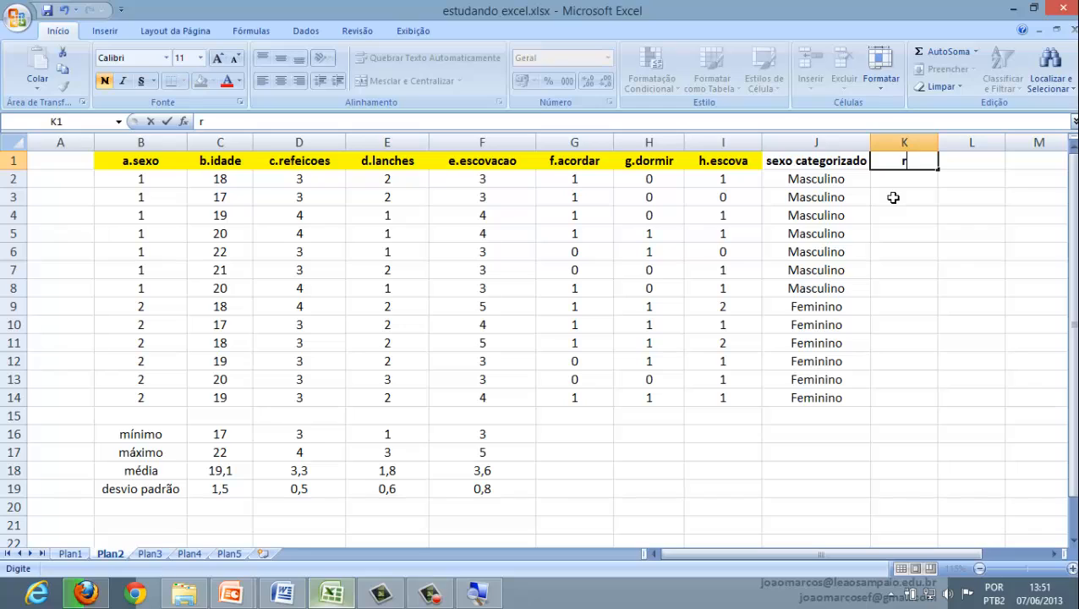
text(efeições categ)
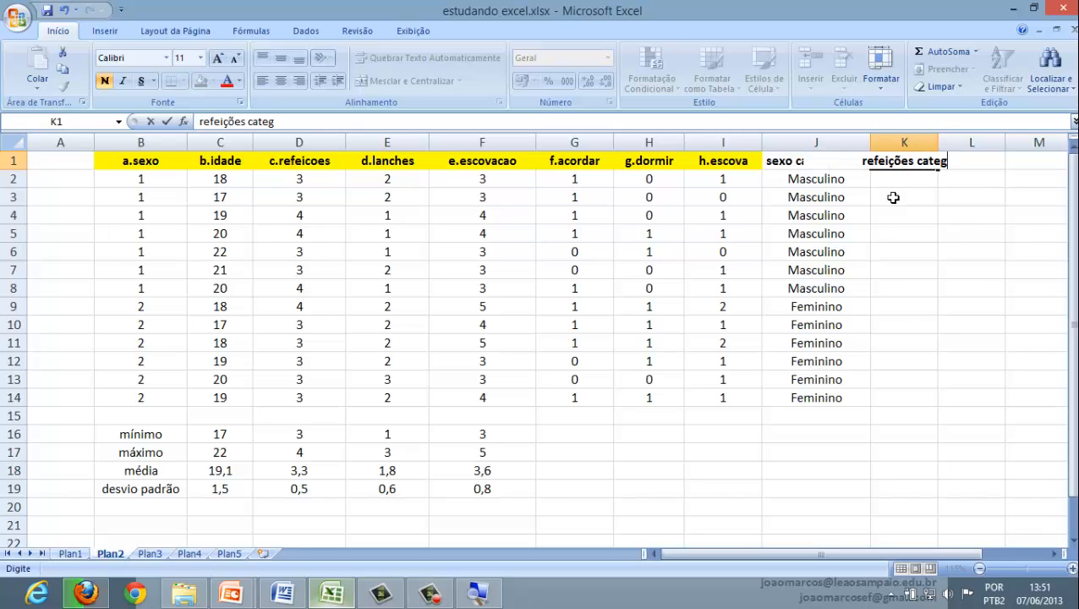
text(orias)
key(Return)
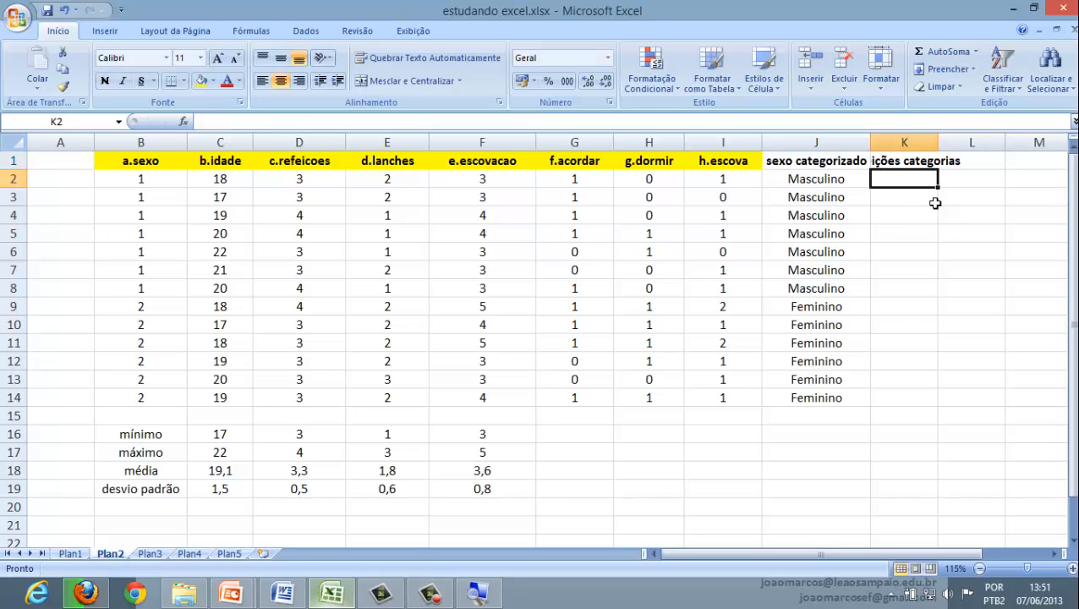
Change the heading in K1 to "refeições categorização" and fit column K's width to it
double_click(914, 159)
key(BackSpace)
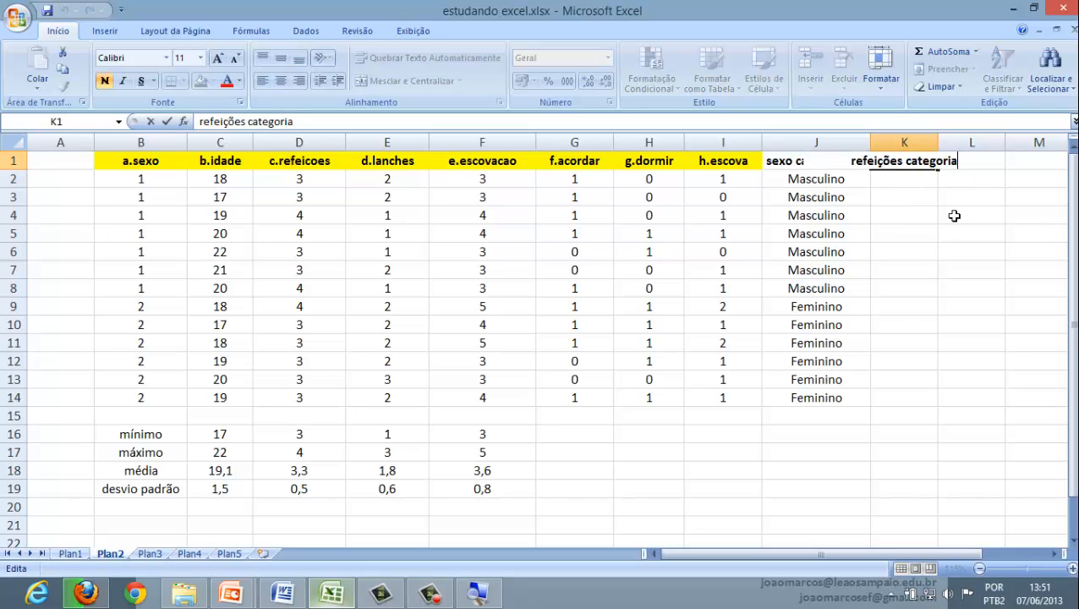
key(BackSpace)
key(BackSpace)
key(BackSpace)
key(BackSpace)
key(BackSpace)
key(BackSpace)
text(o)
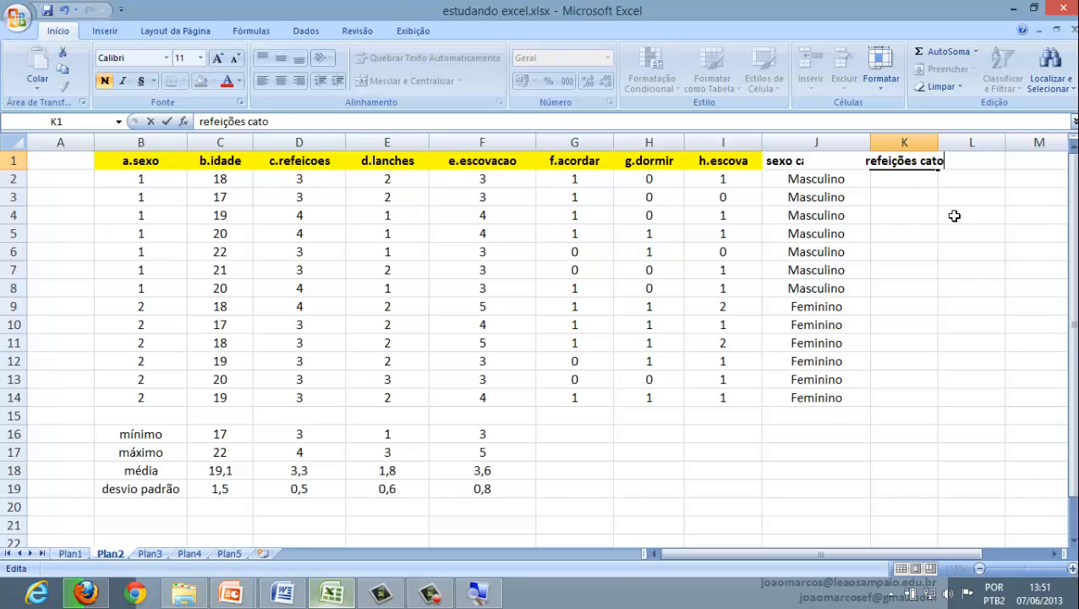
key(BackSpace)
text(egoriaç)
key(BackSpace)
key(BackSpace)
text(zaç)
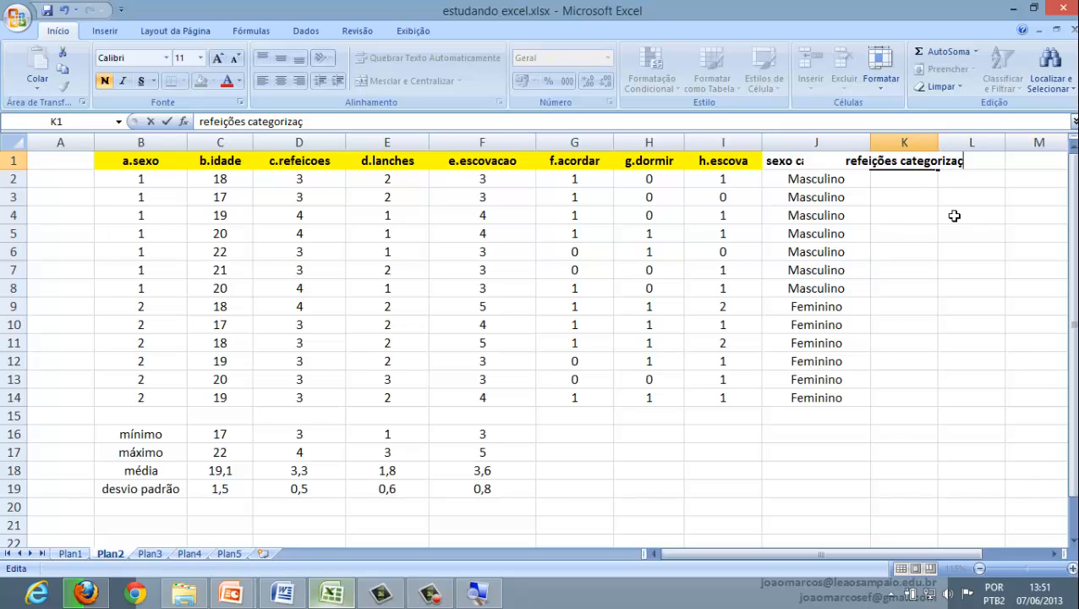
text(ão)
key(Return)
drag(936, 138, 936, 138)
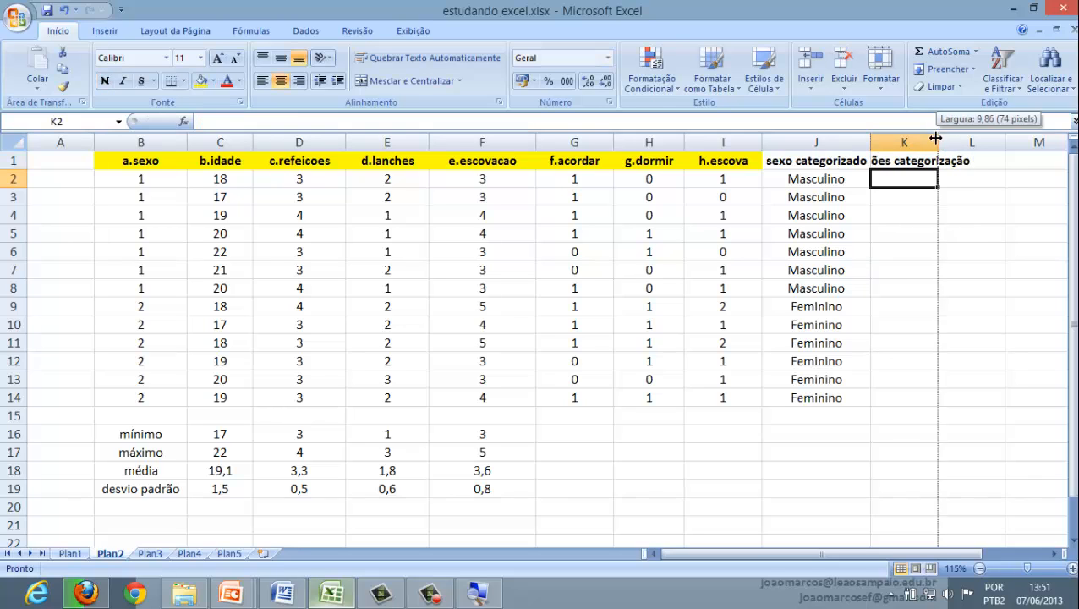
double_click(936, 138)
click(923, 178)
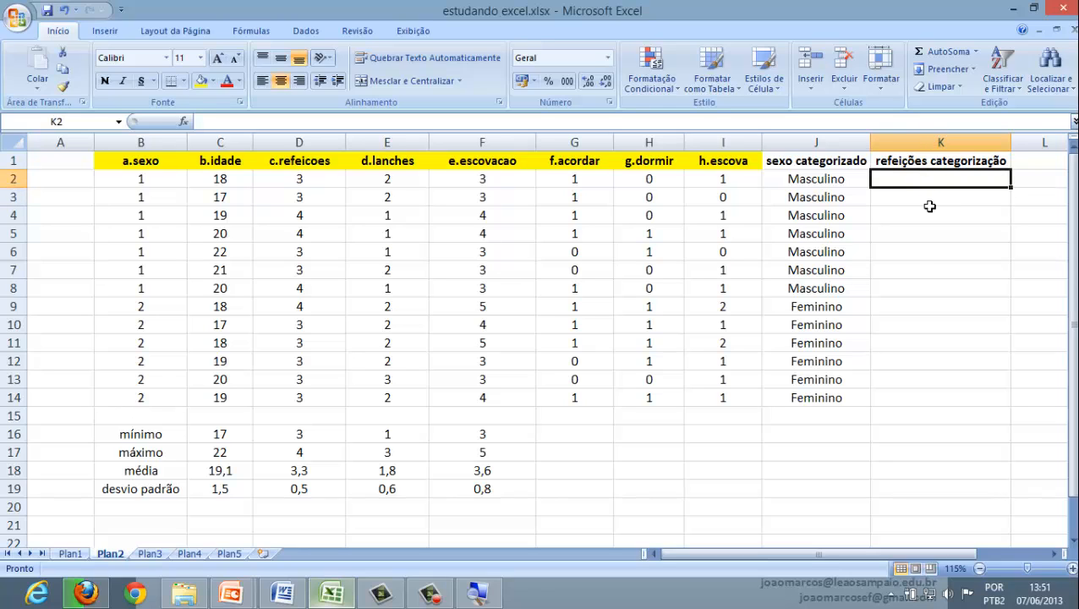
text(=)
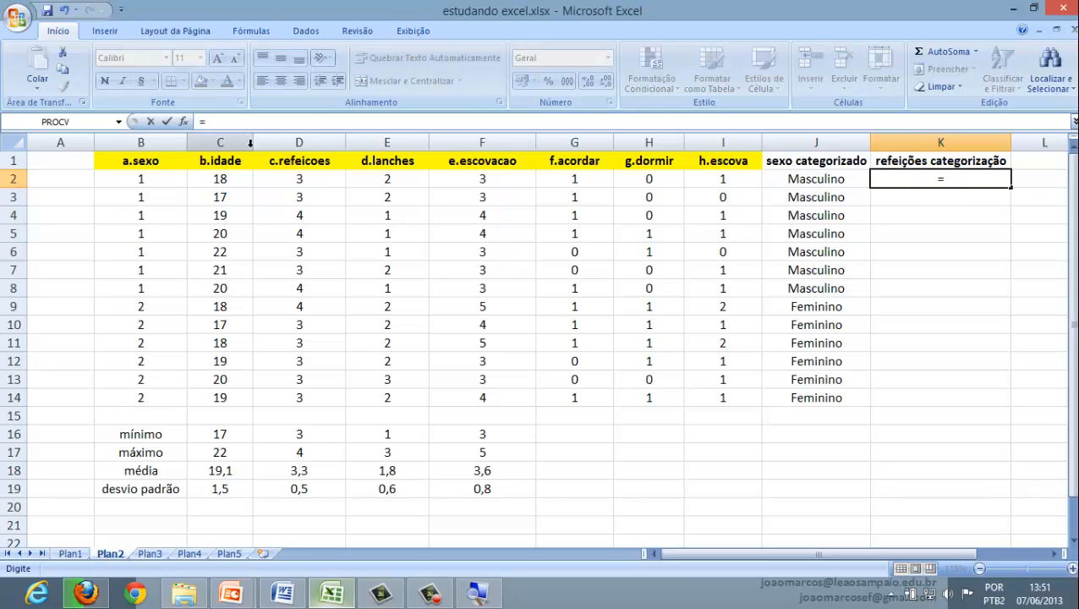
key(Escape)
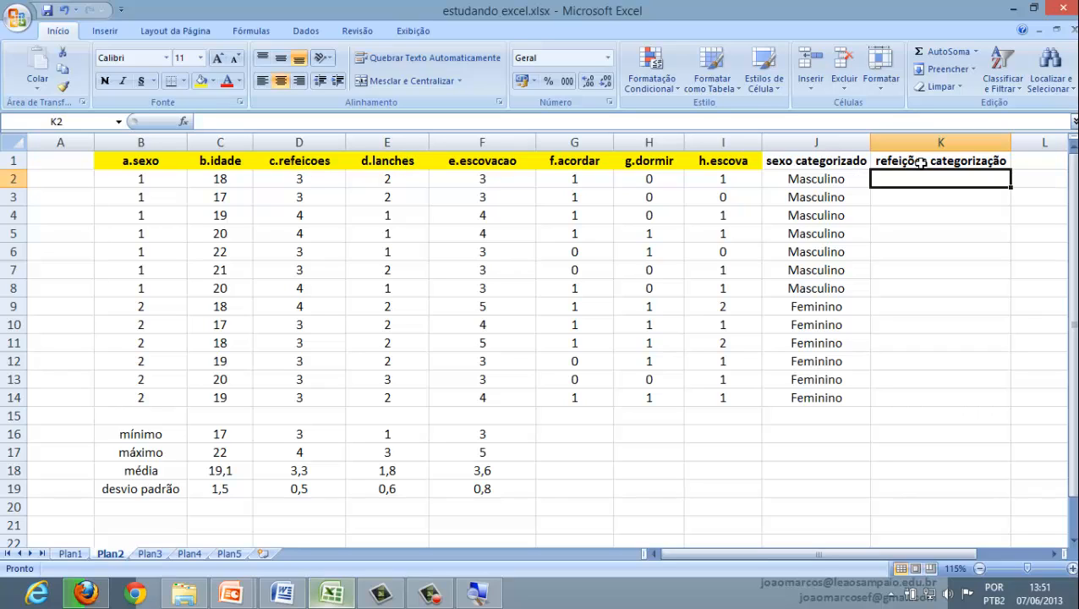
click(325, 178)
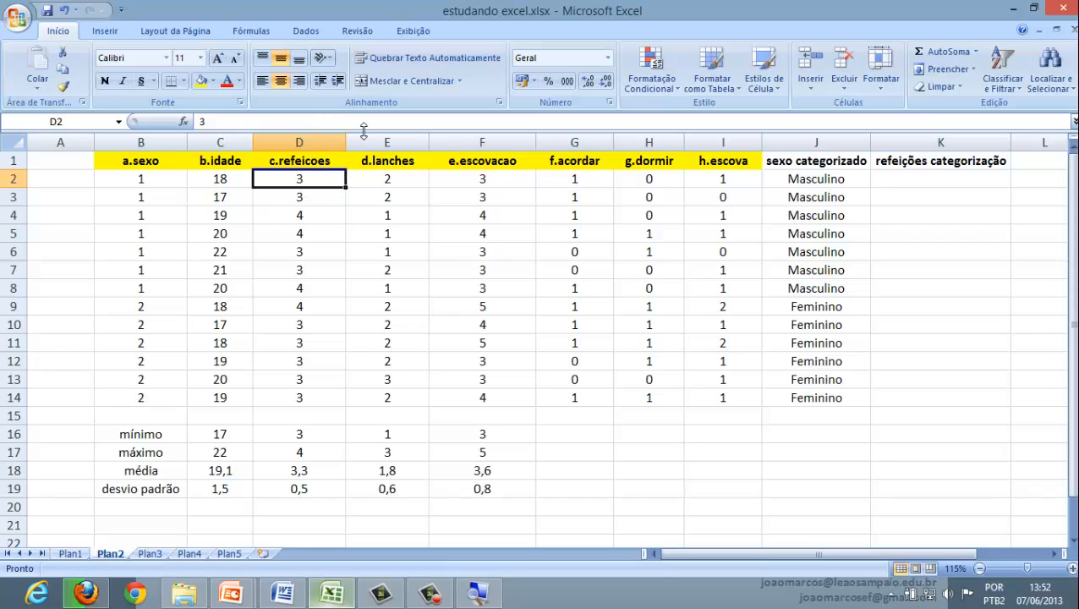
click(935, 178)
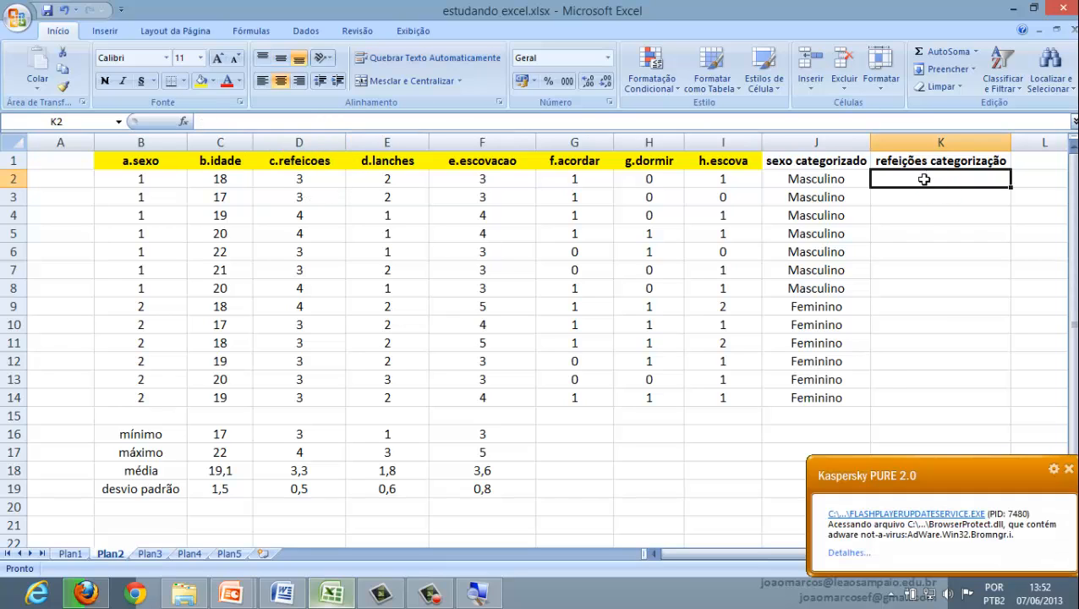
Dismiss the antivirus notification and begin the formula in cell K2 with =se(d1
click(1067, 468)
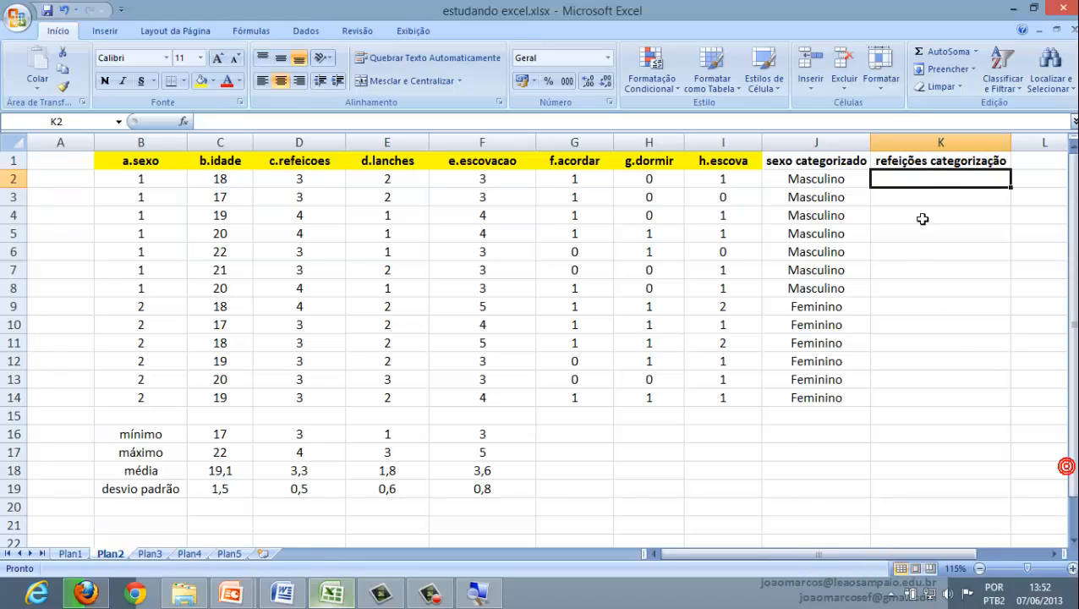
click(929, 177)
text(=)
key(Escape)
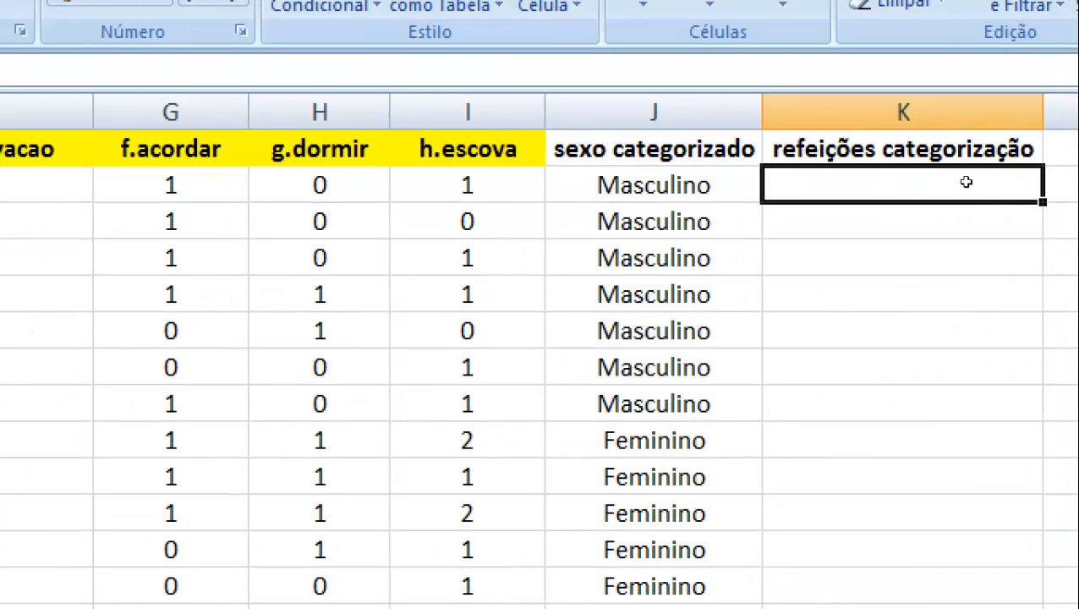
text(=)
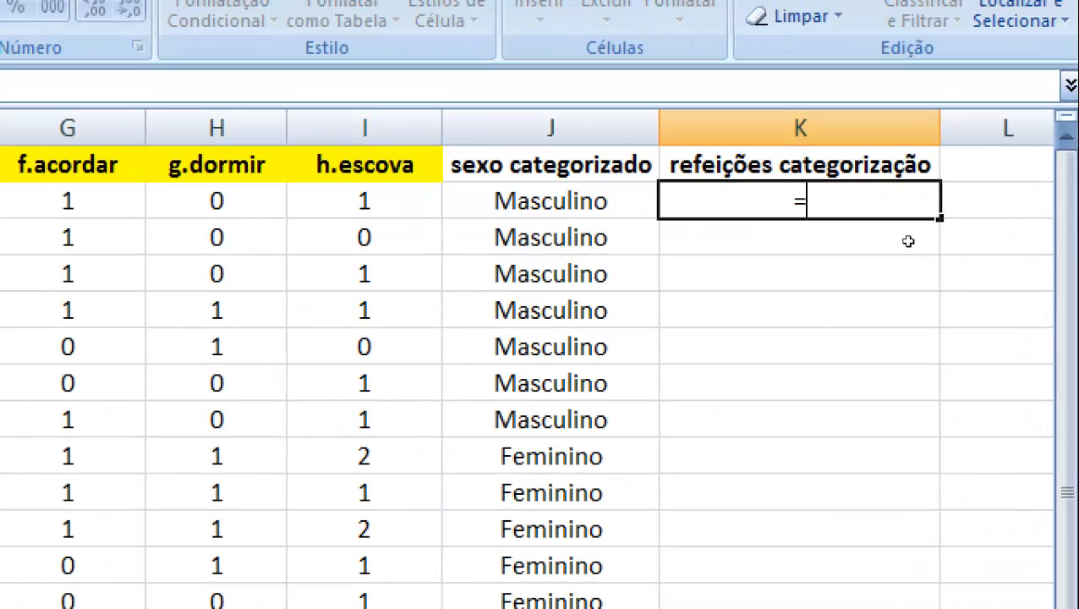
text(se()
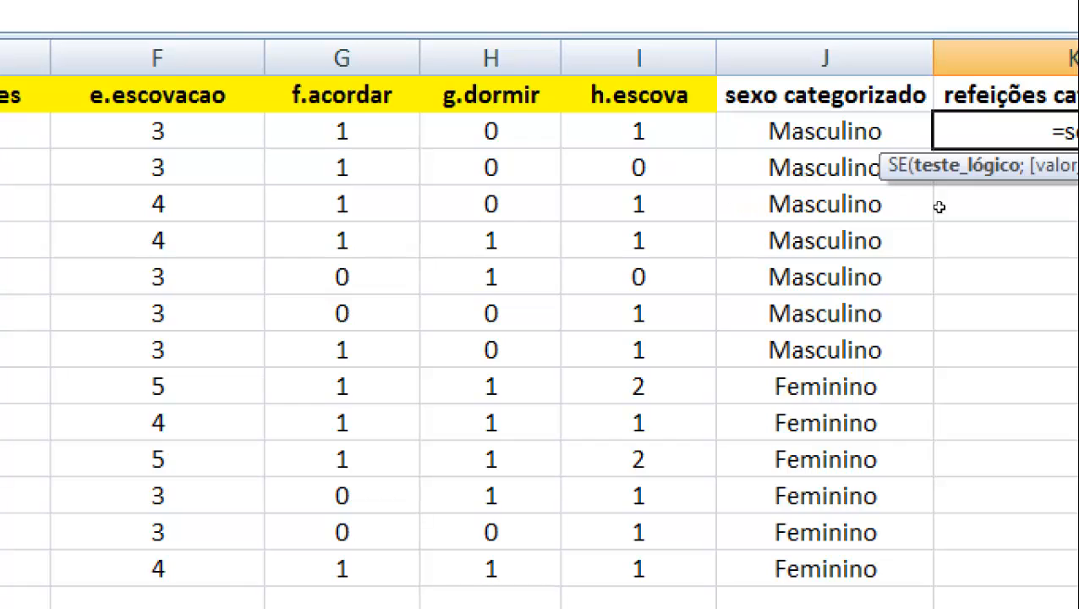
text(d1)
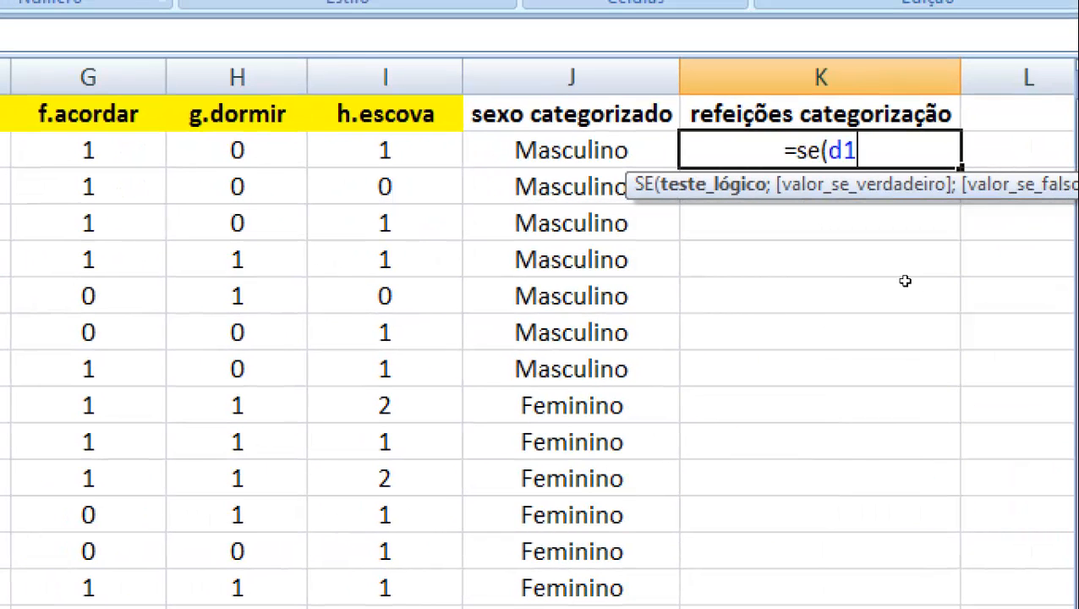
Switch to the Magnifier (Lupa) window and reduce its zoom to 100%
key(alt+Tab)
key(alt+Tab)
key(alt+Tab)
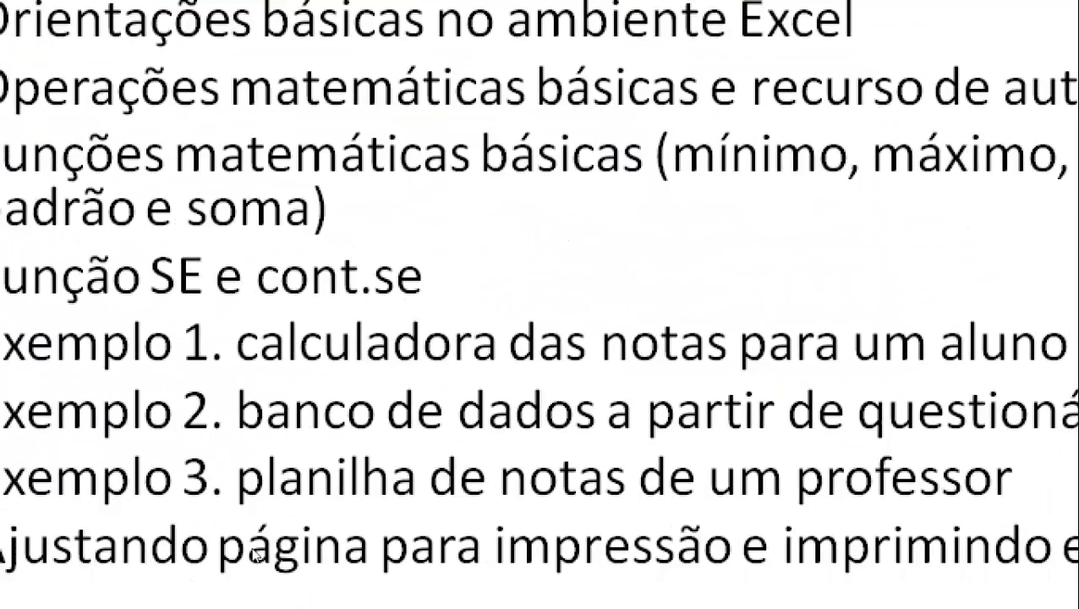
key(alt+Tab)
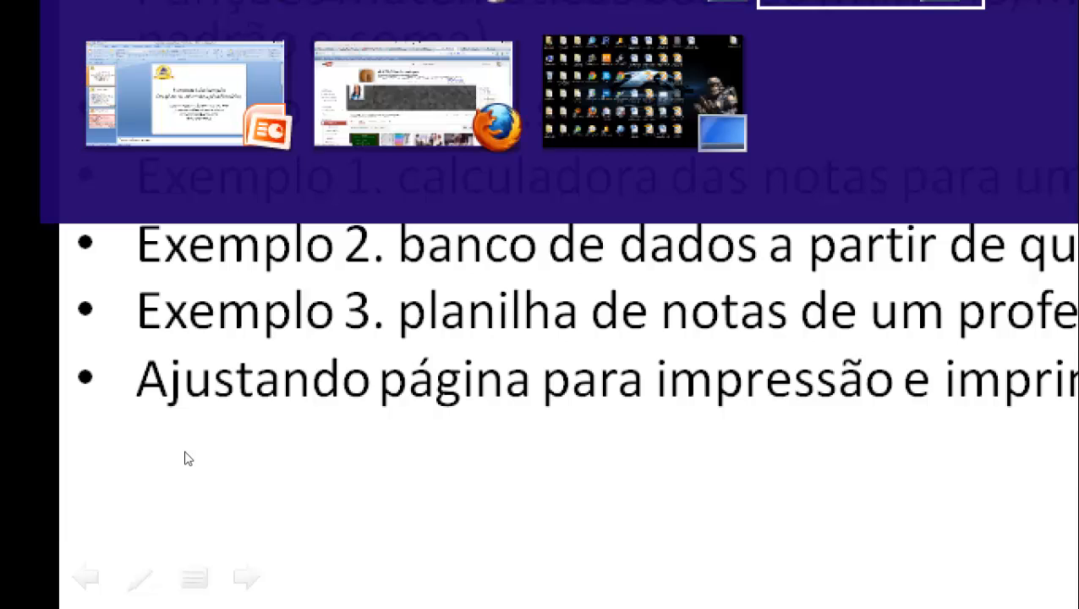
key(alt+Tab)
key(alt+Tab)
key(alt+Tab)
key(alt+Tab)
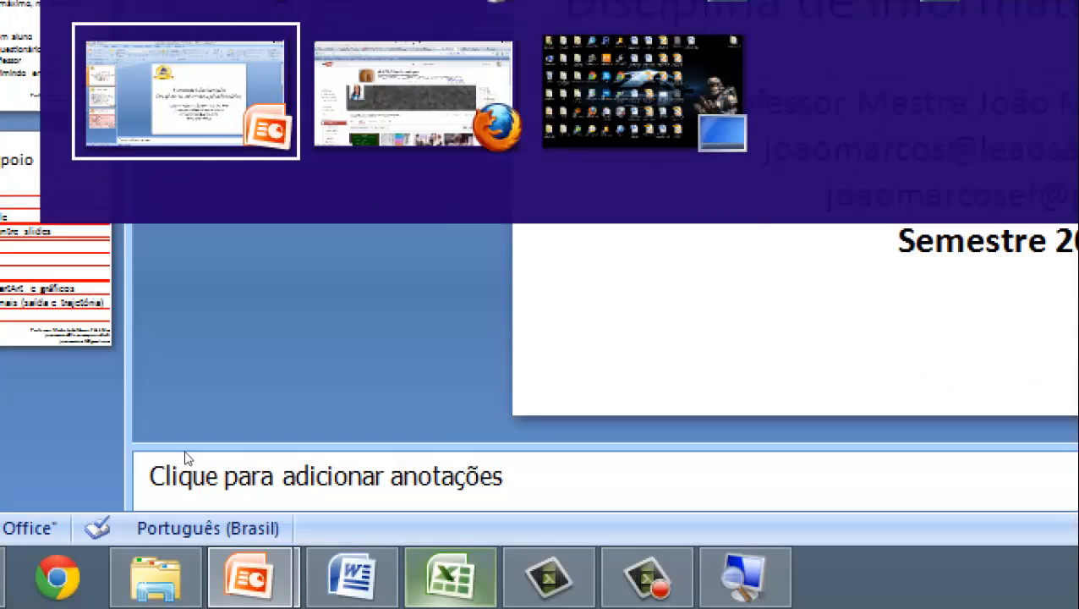
key(alt+Tab)
key(alt+Tab)
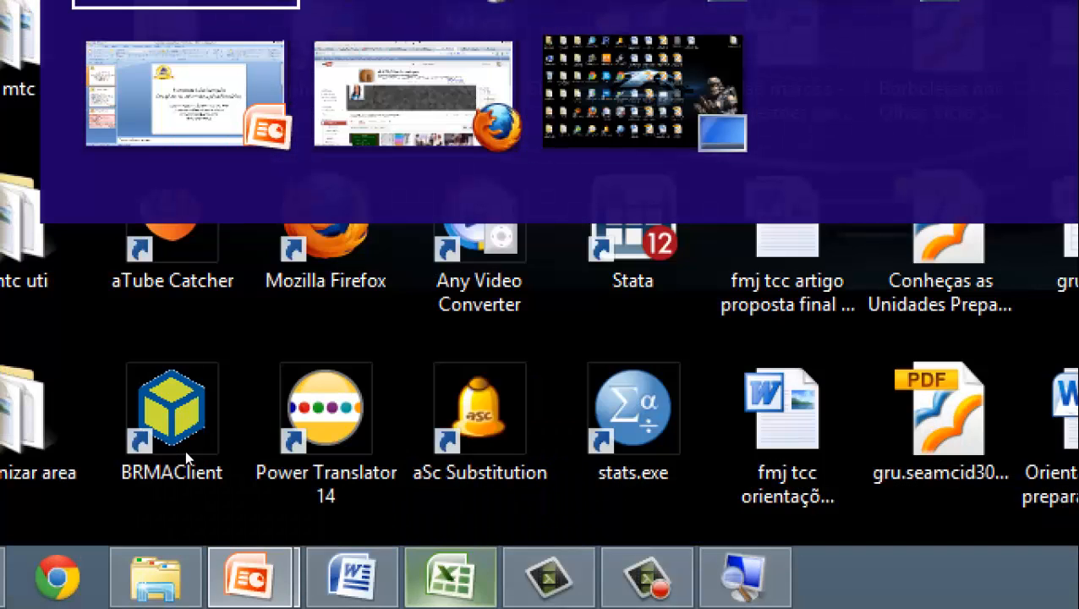
key(alt+Tab)
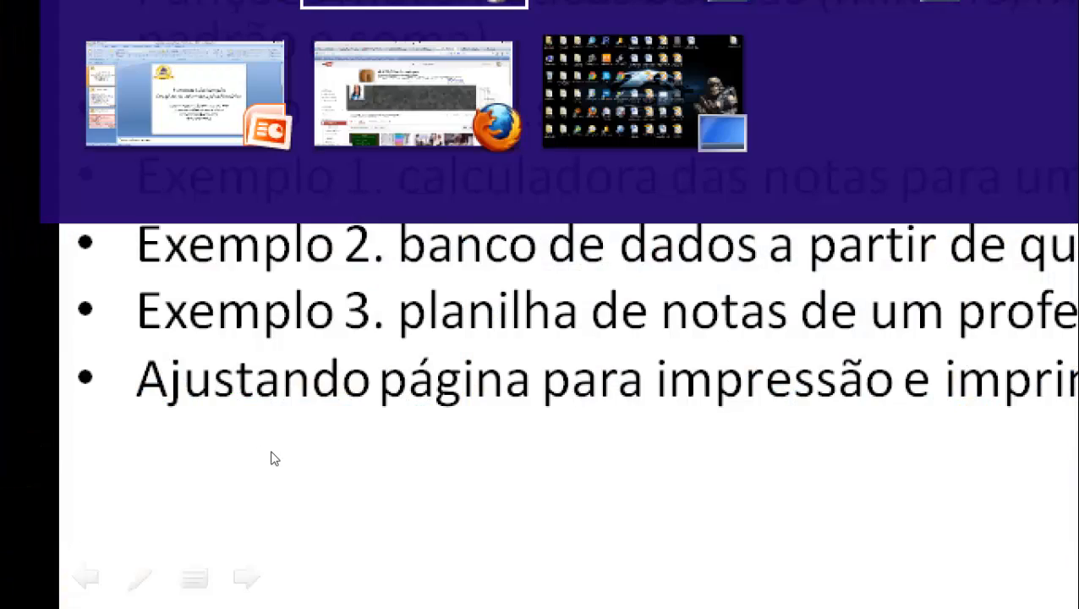
key(alt+Tab)
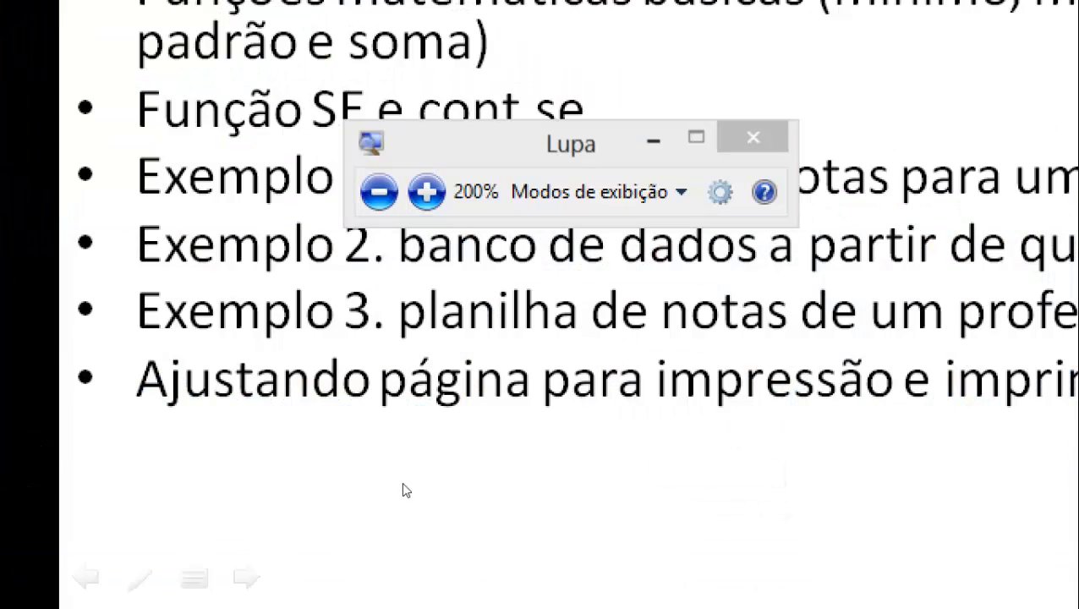
click(295, 401)
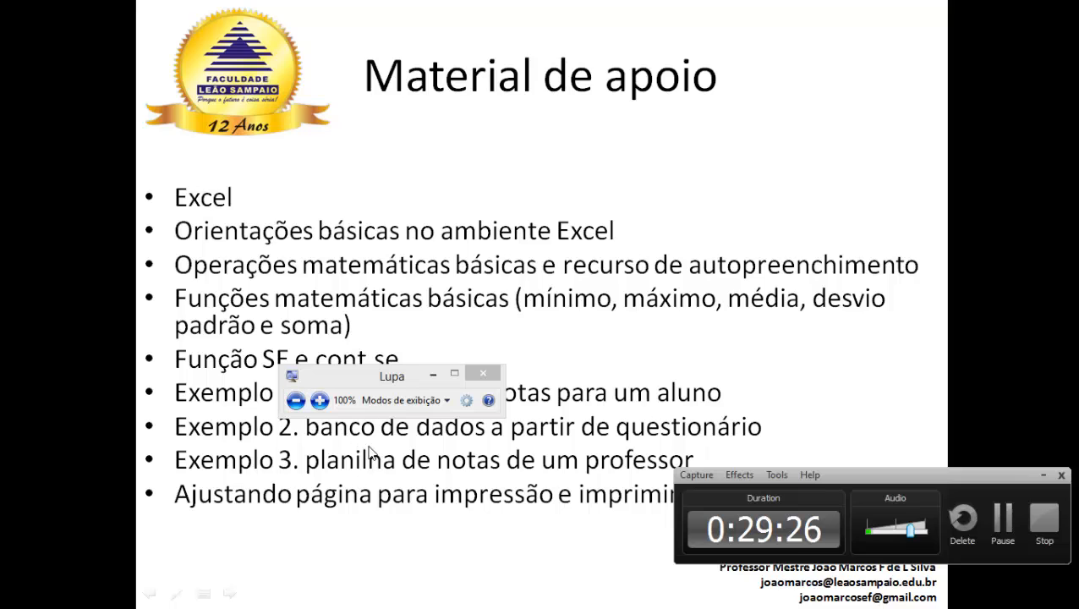
Switch to the Word document and consult the three meal category rules
key(alt+Tab)
key(alt+Tab)
key(alt+Tab)
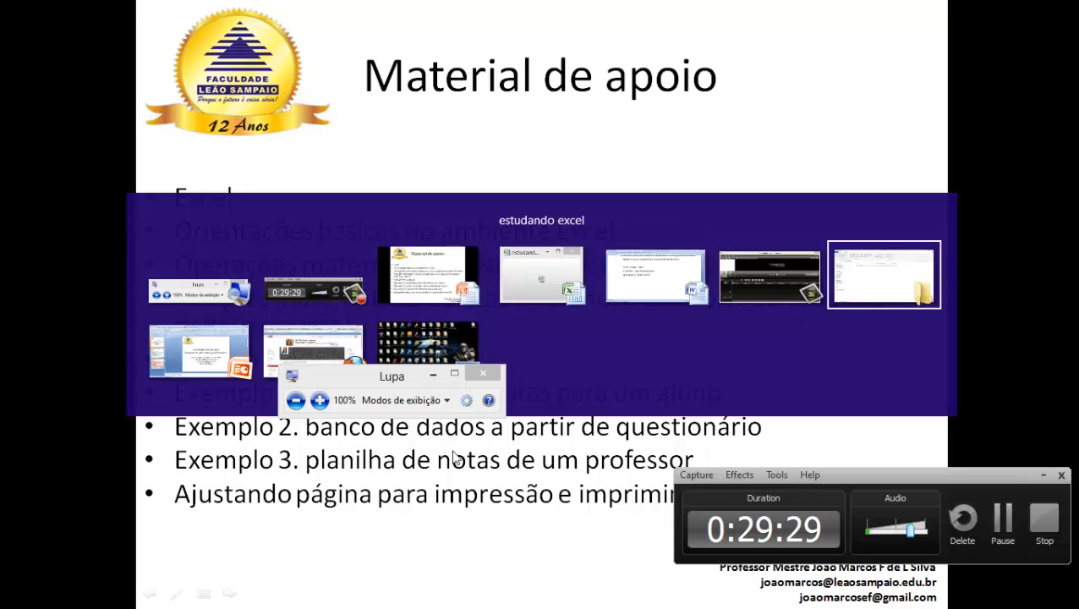
key(alt+Tab)
key(alt+Tab)
key(alt+Tab)
key(alt+Tab)
key(alt+Tab)
key(alt+Tab)
key(alt+Tab)
key(alt+Tab)
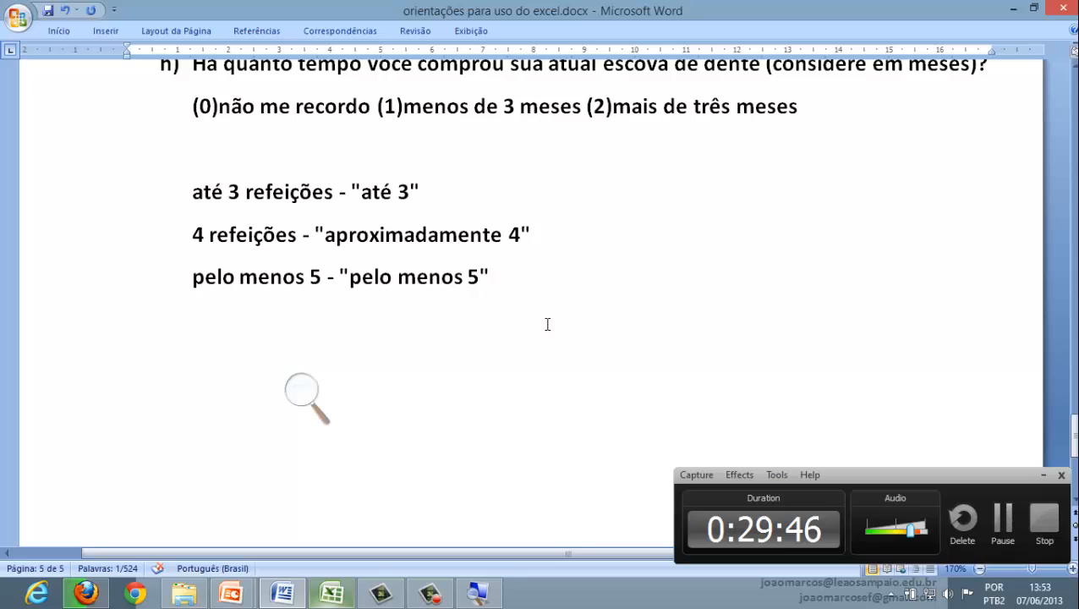
key(alt)
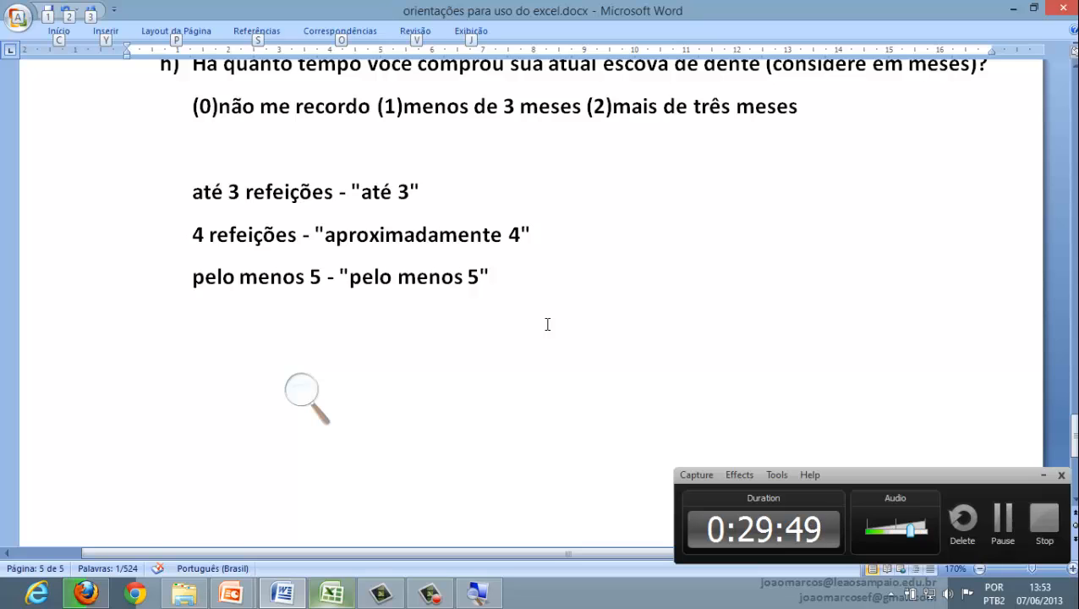
Switch back to the Excel workbook, point the K2 formula's test at cell D2 and magnify the screen to 200%
key(alt+Tab)
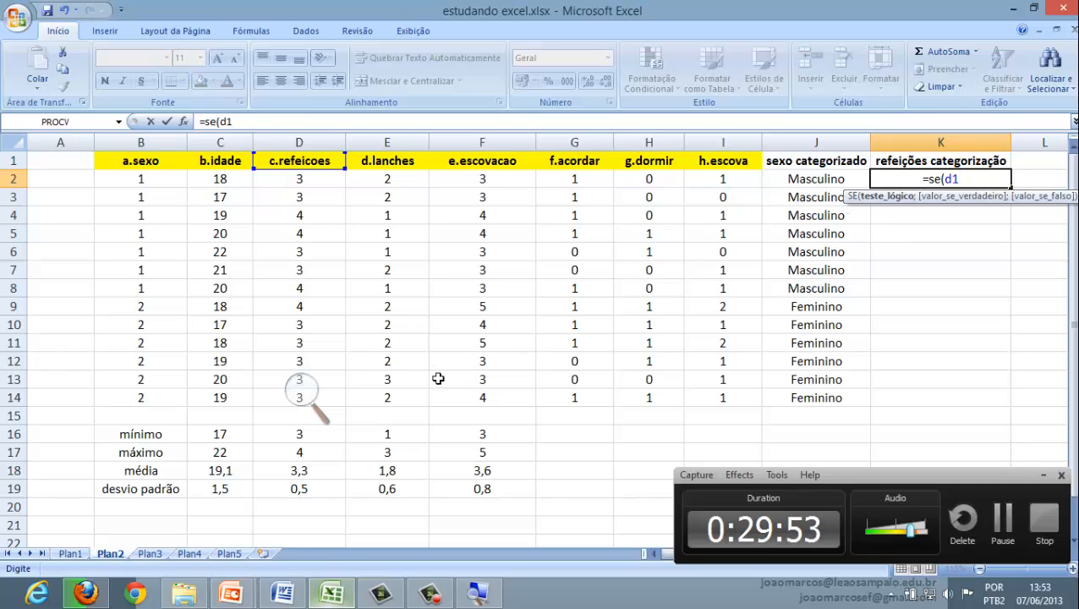
click(304, 395)
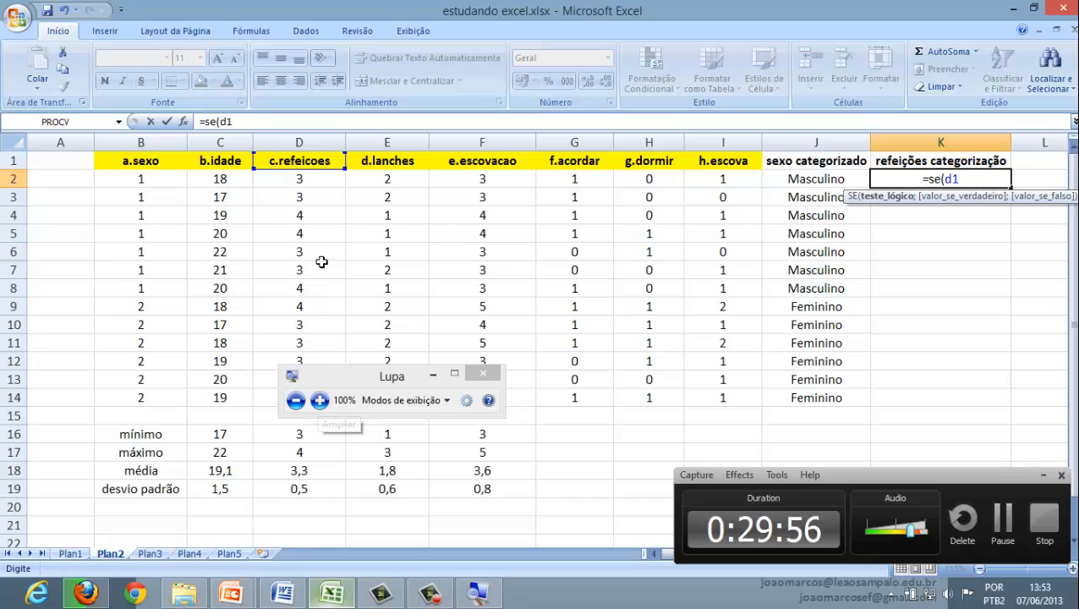
click(322, 179)
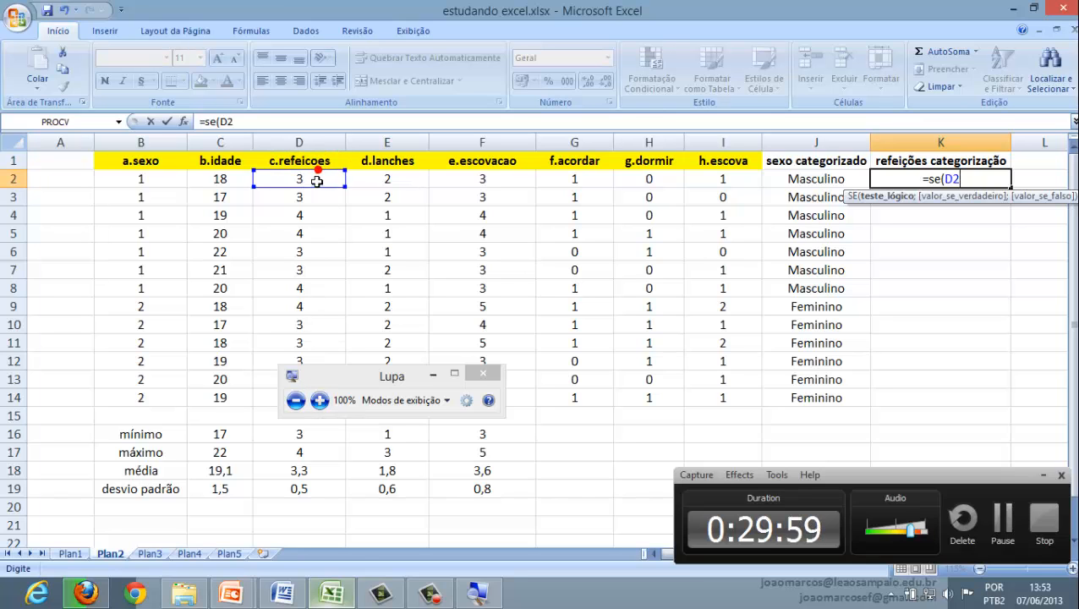
click(320, 400)
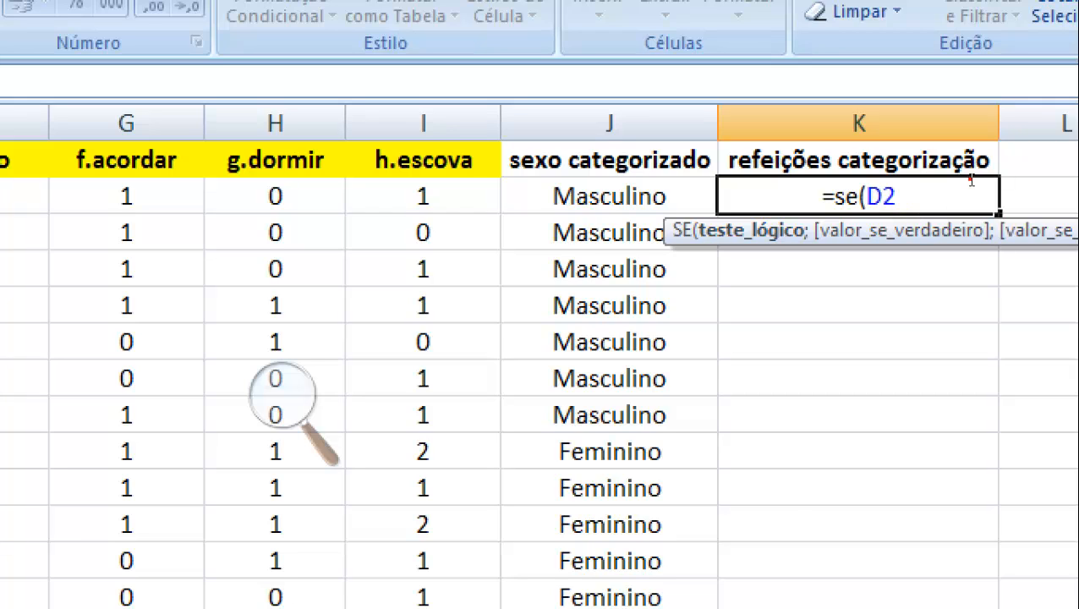
Complete the first condition of the K2 formula as D2<=3 with "ate 3" as the value if true
text(<)
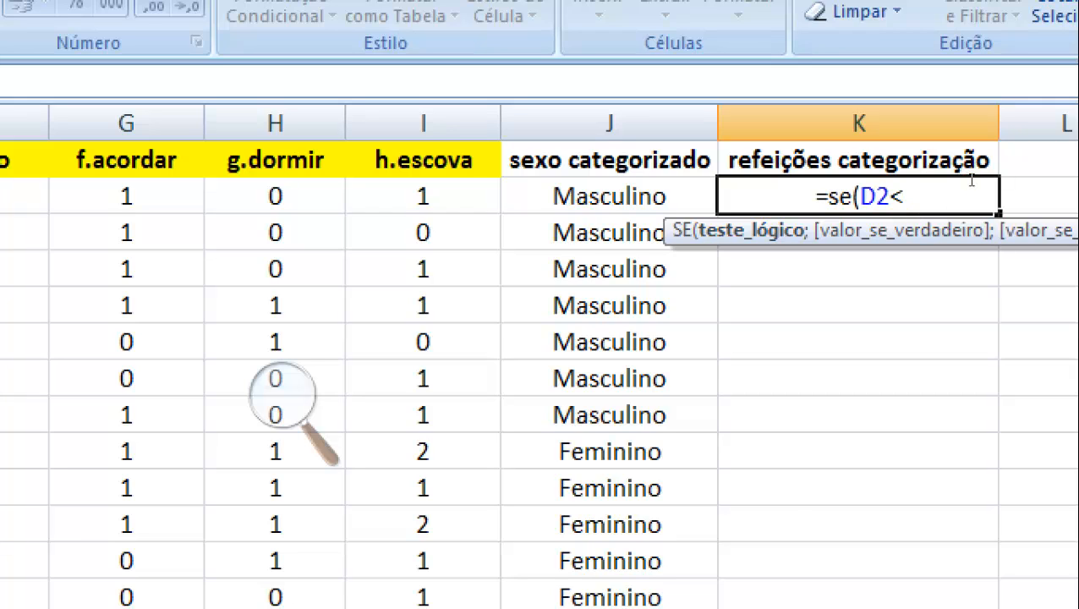
text(4)
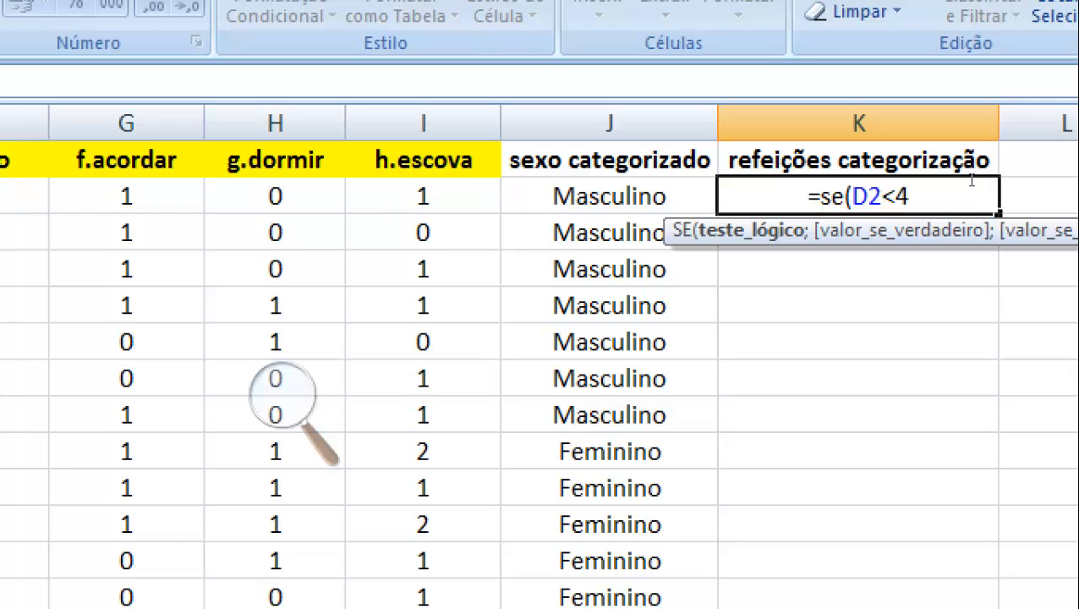
key(BackSpace)
key(BackSpace)
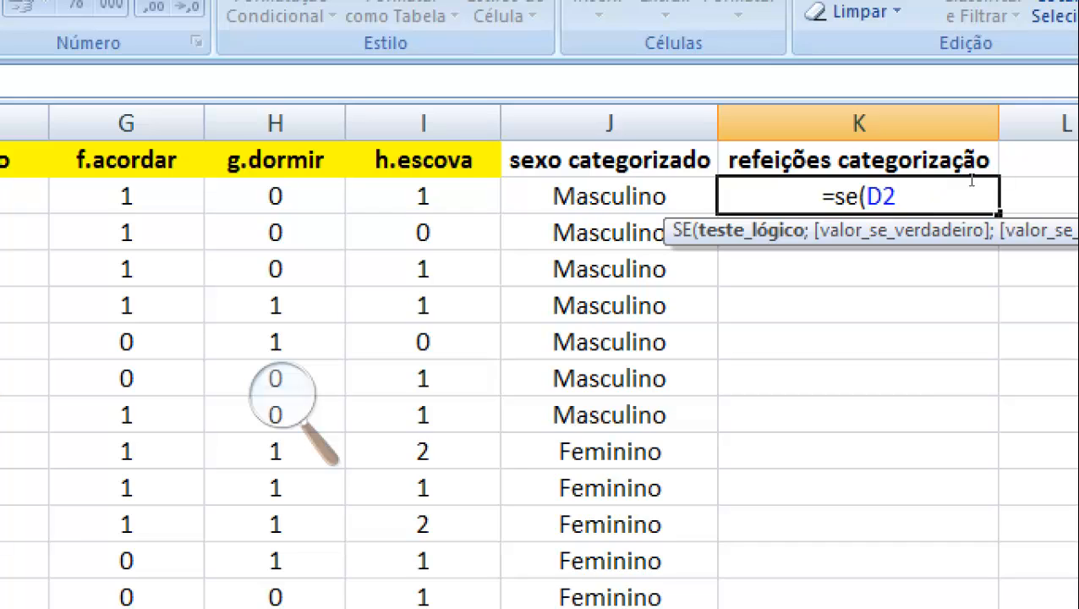
text(<=4)
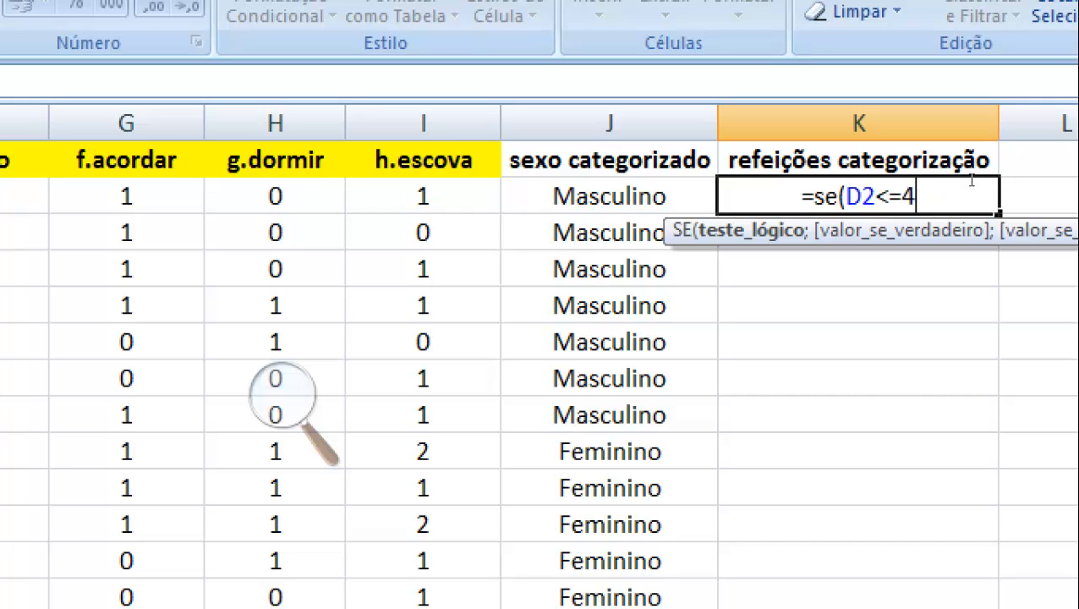
key(BackSpace)
text(3;")
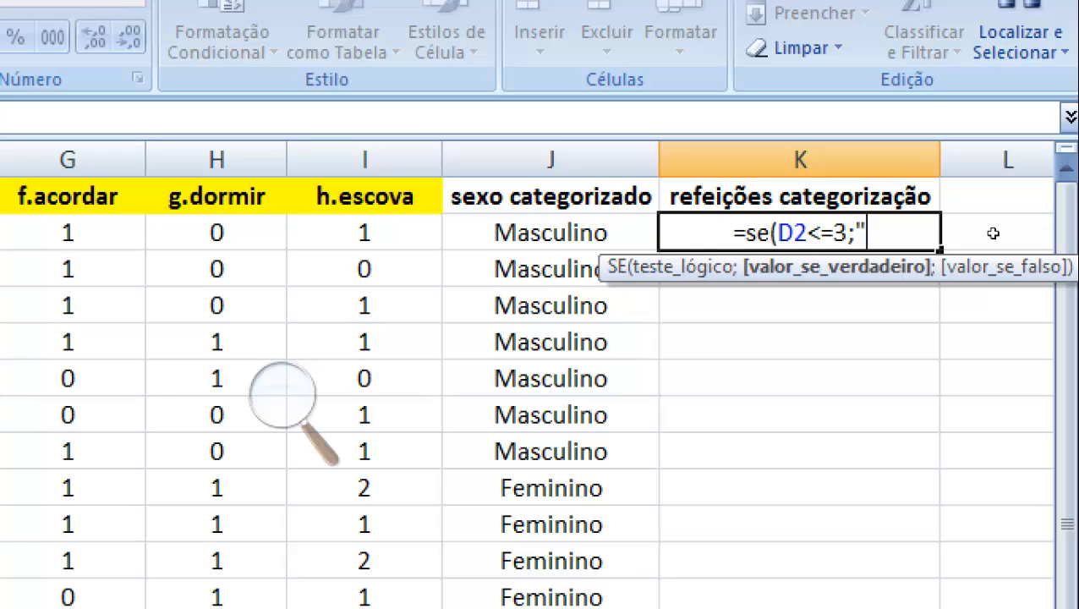
text(ate)
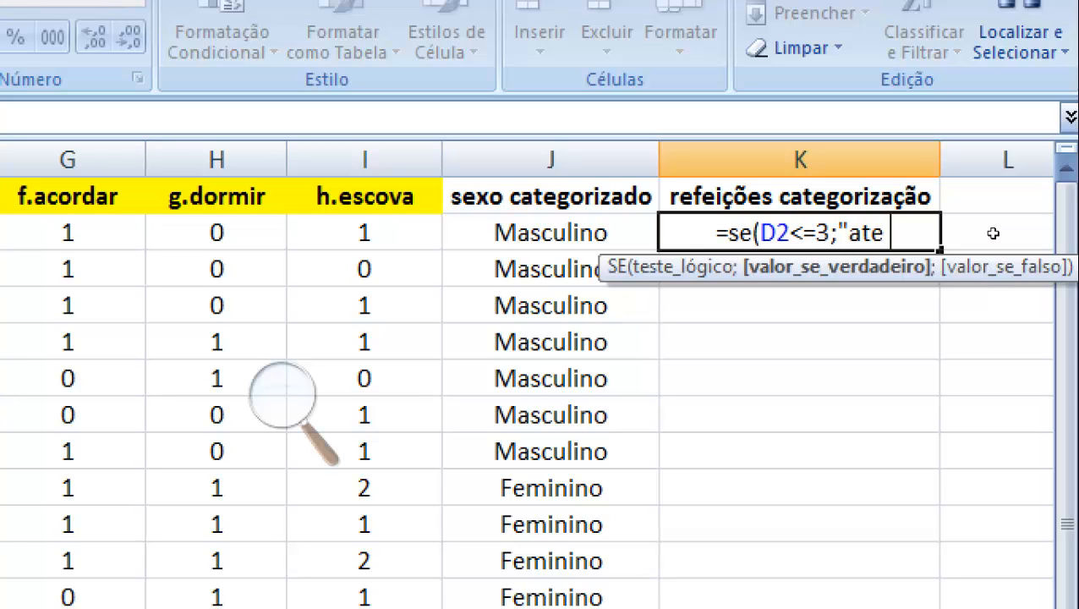
text( 3";)
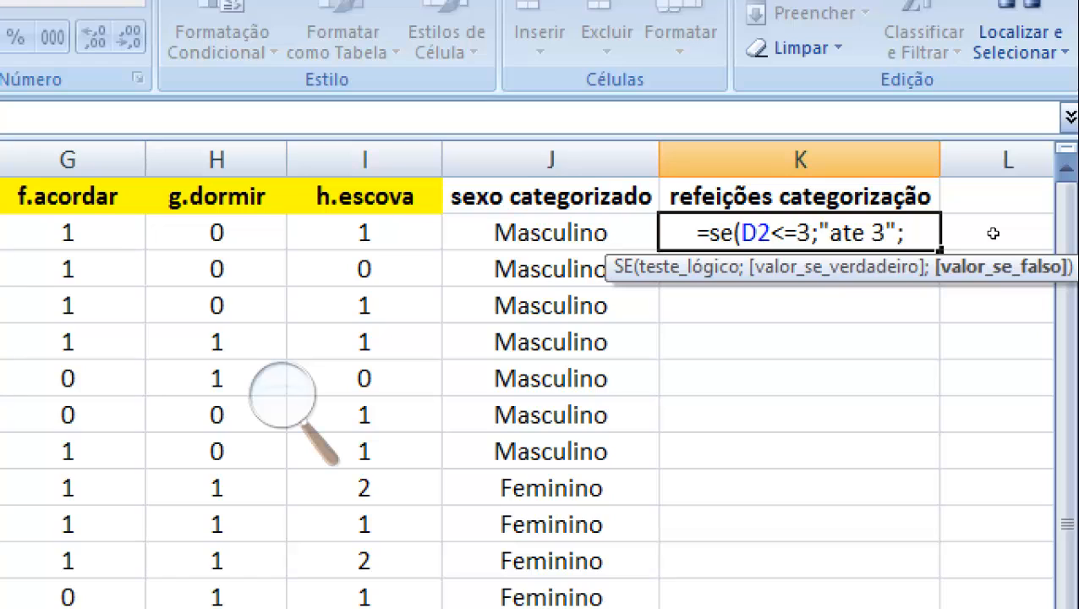
Nest a second SE as the value if false, testing d2>=5 with "pelo menos 5" as its true result
text(se()
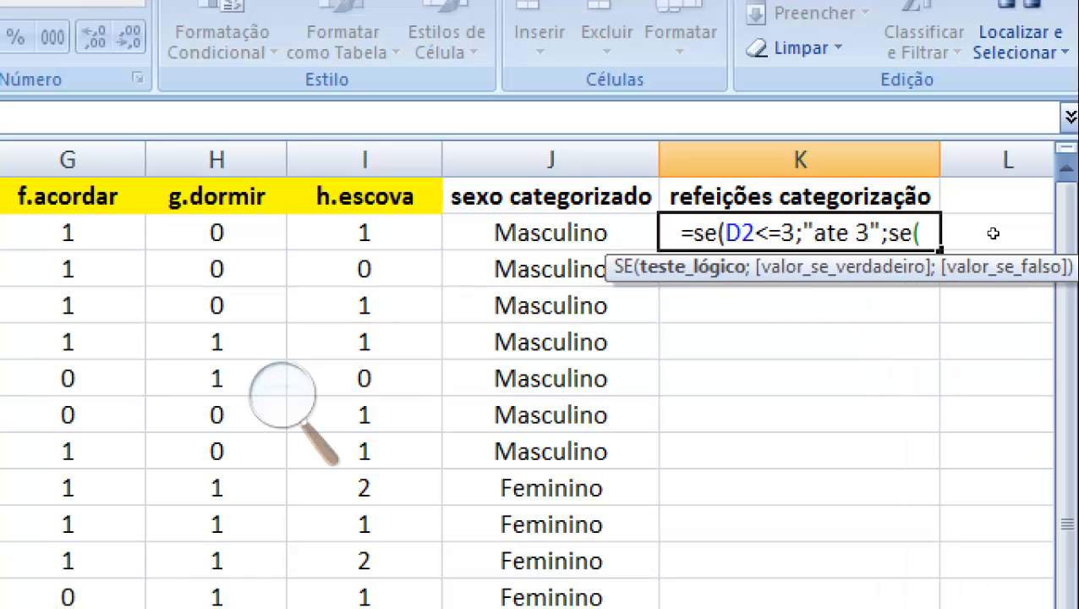
text(d2)
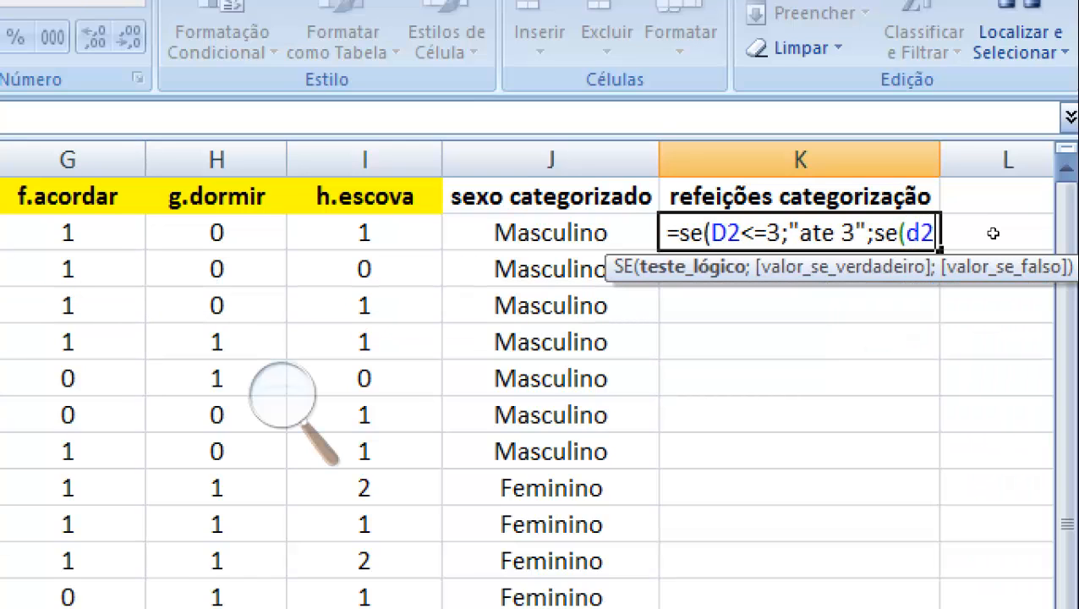
text(>=7)
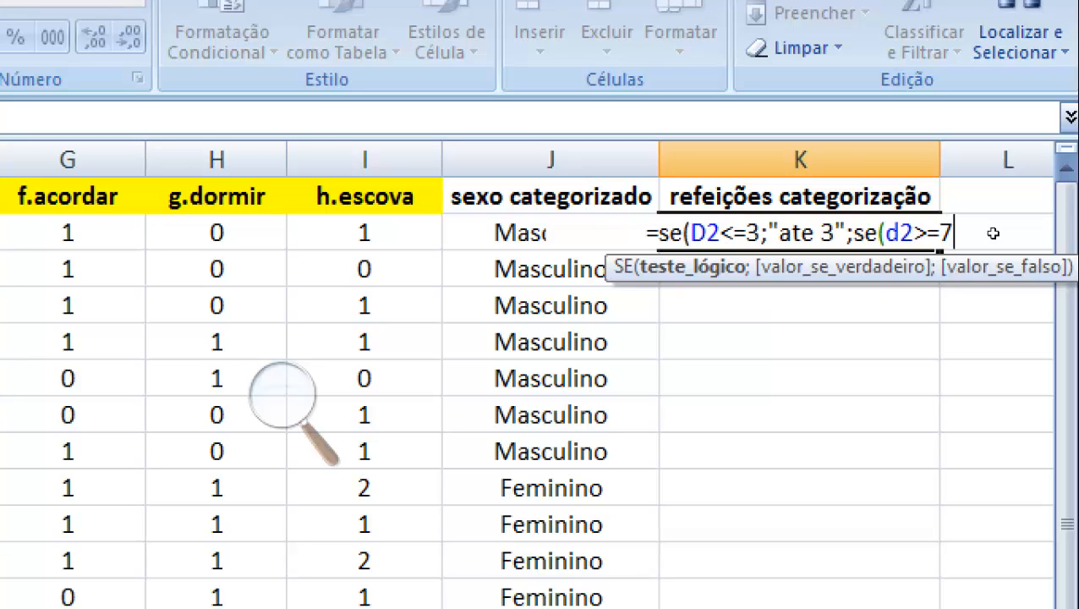
key(BackSpace)
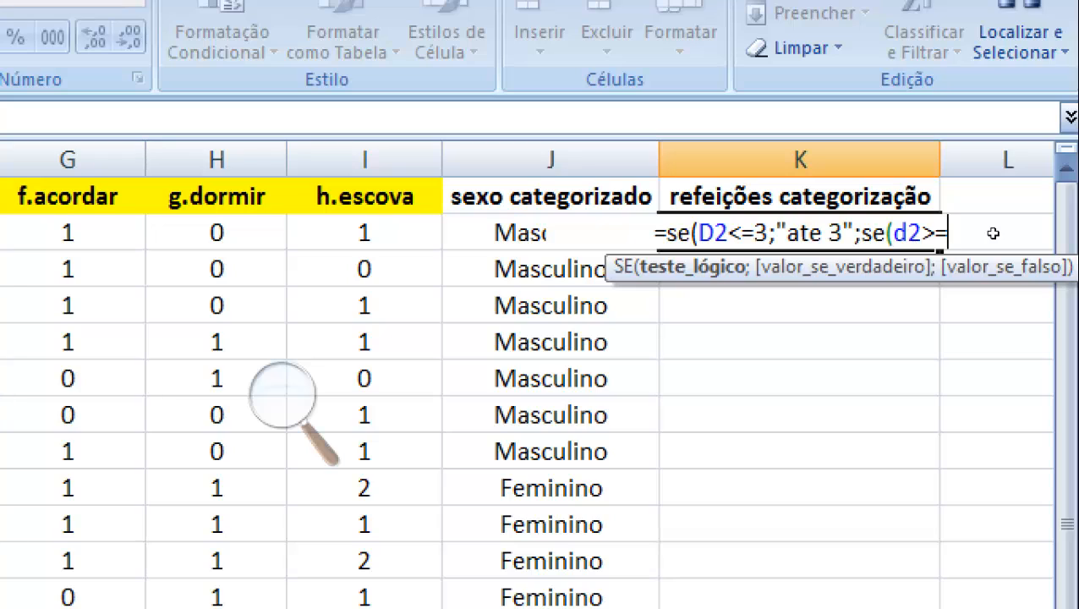
text(5)
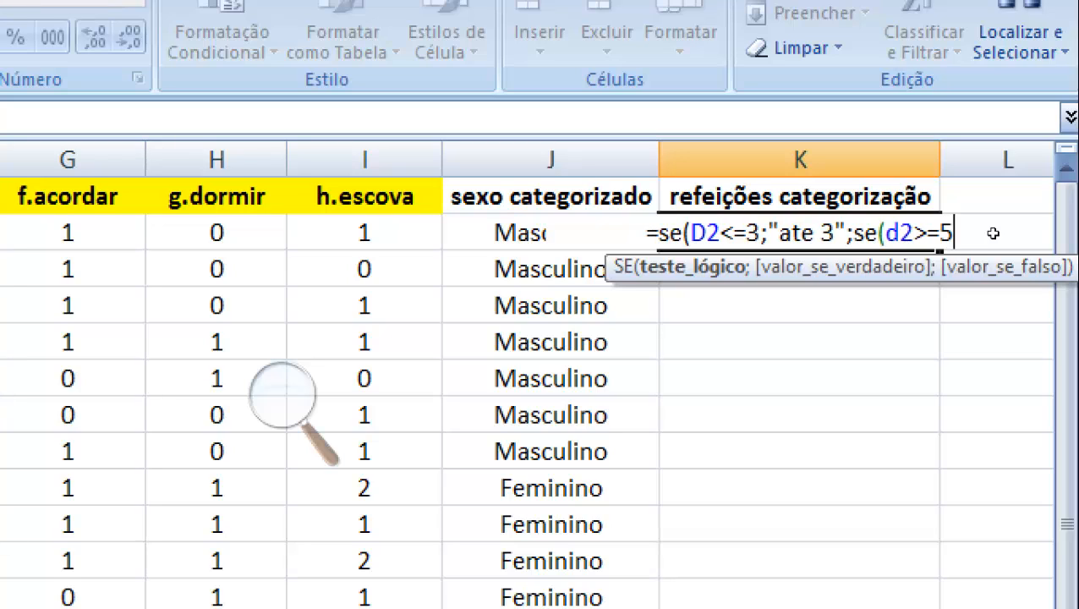
text(;"pelo)
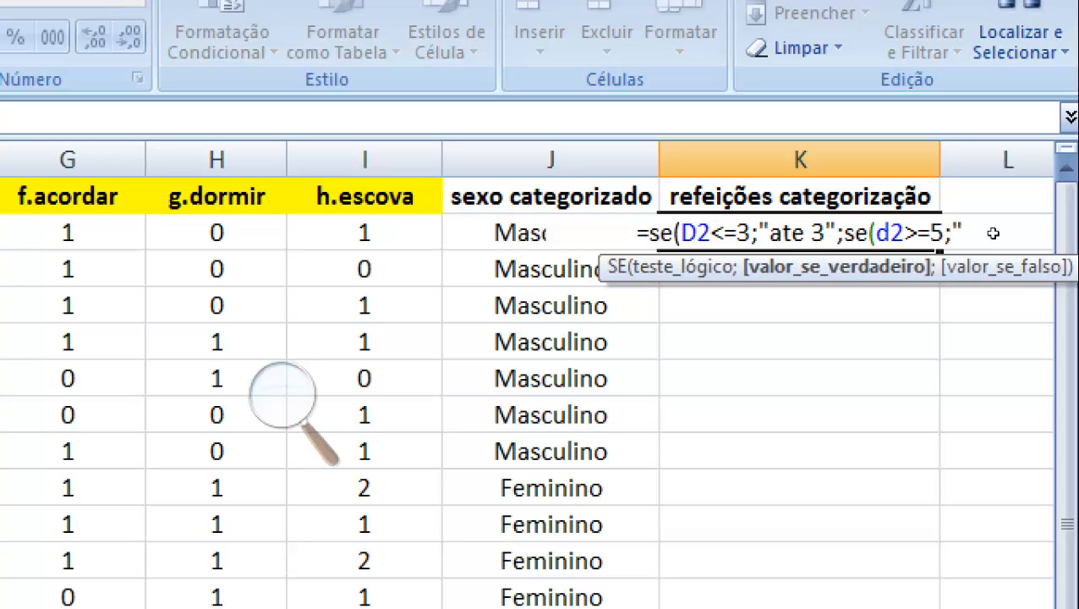
text( menos )
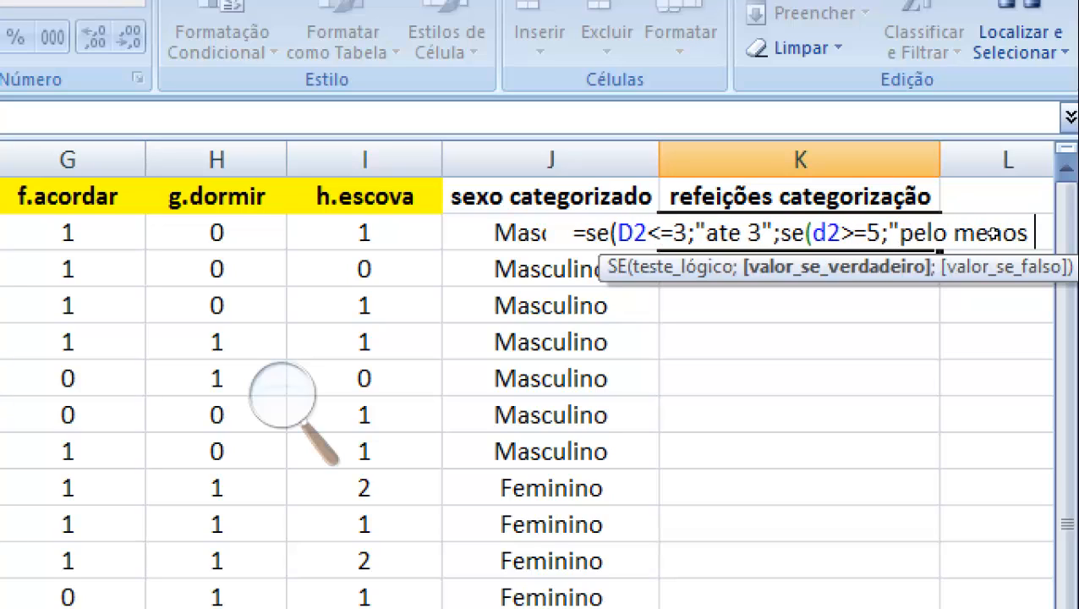
text(5";)
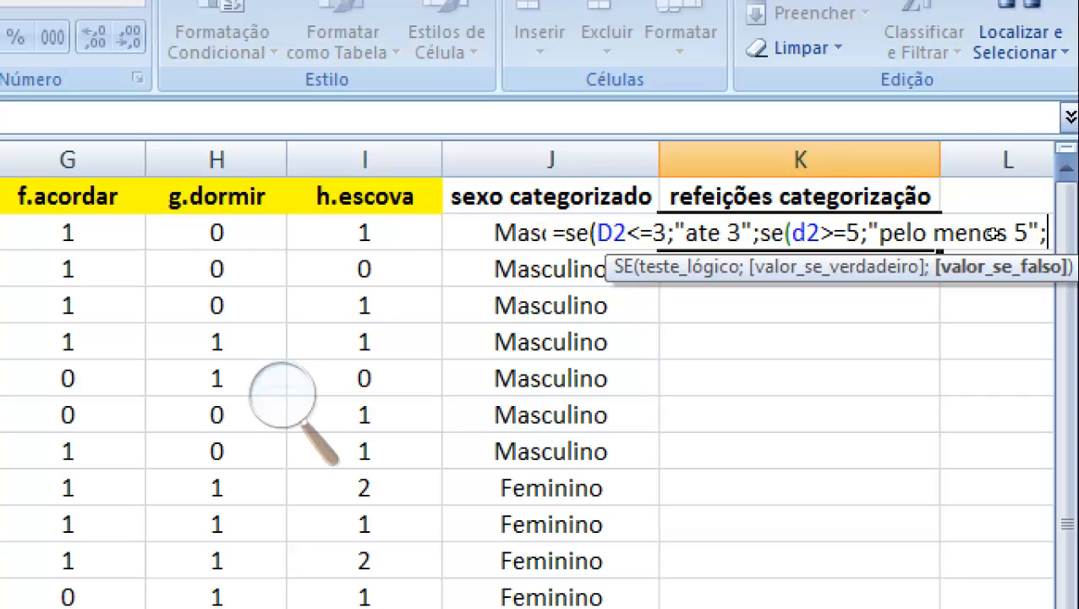
Add "aproximadaemente 4" as the nested SE's value if false, close both functions and enter the formula
text(")
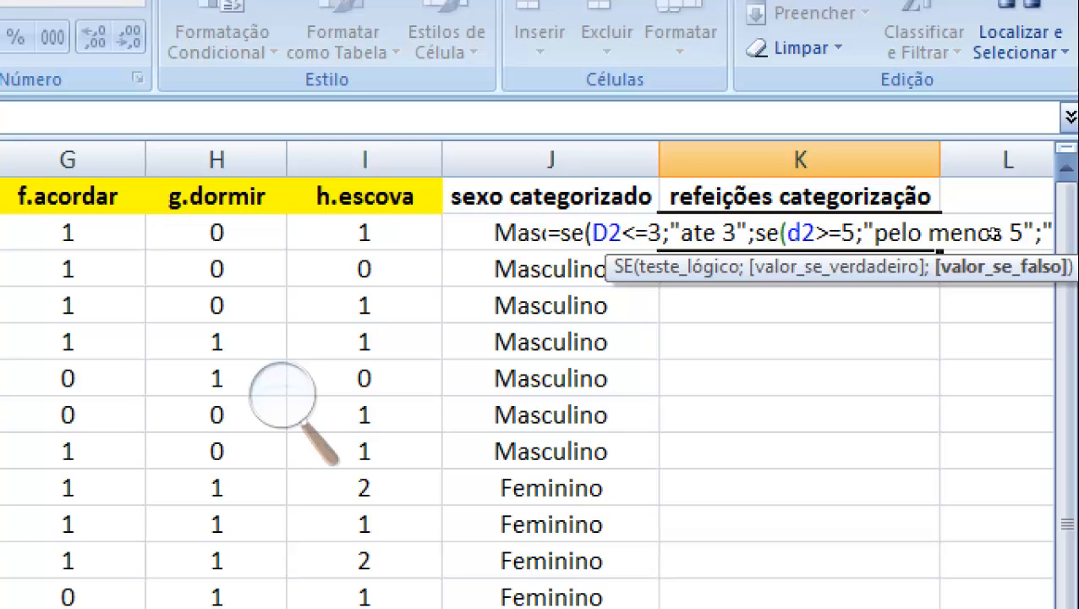
text(aproximam)
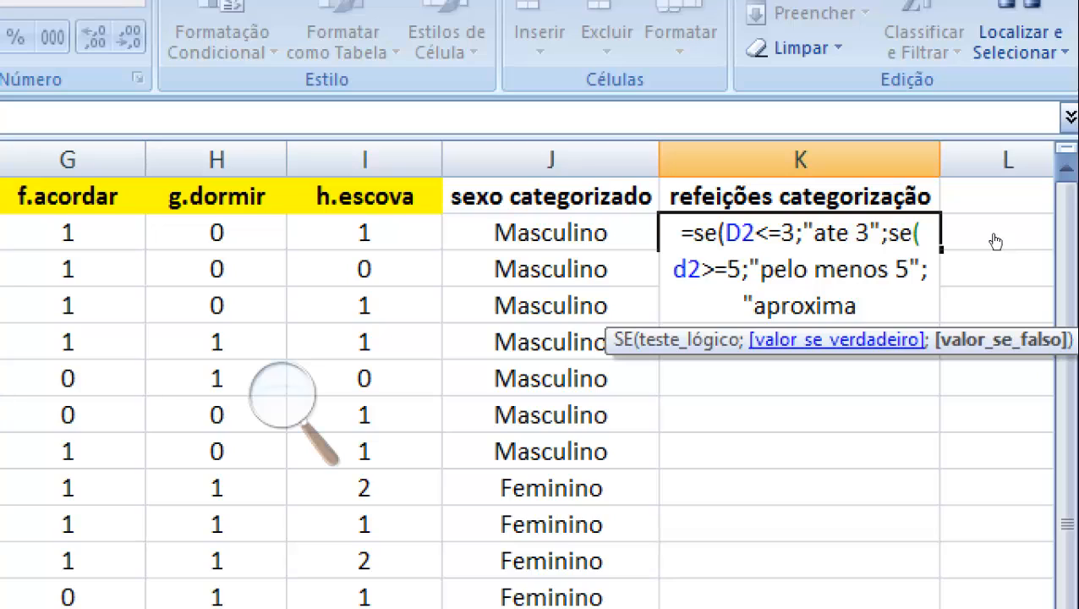
text(daenmt)
key(BackSpace)
key(BackSpace)
key(BackSpace)
text(mente )
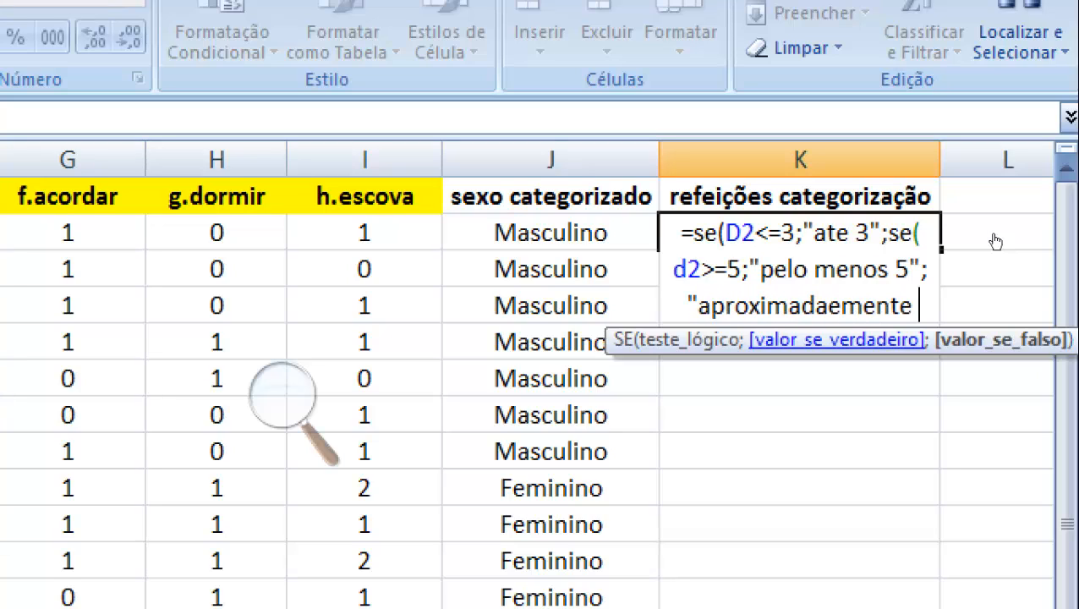
text(4)
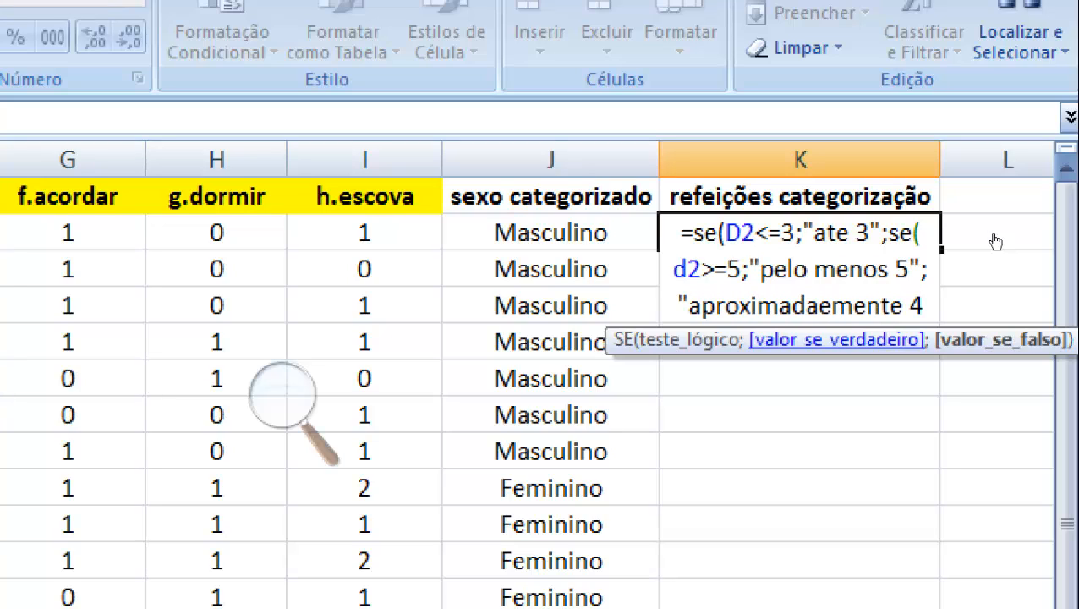
text(")
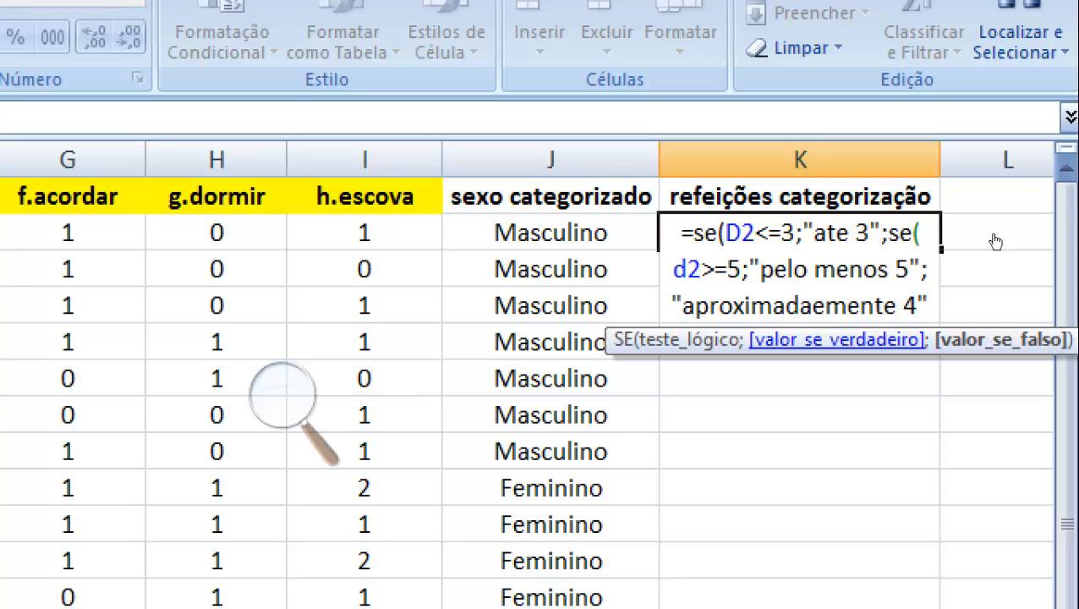
text()))
key(Return)
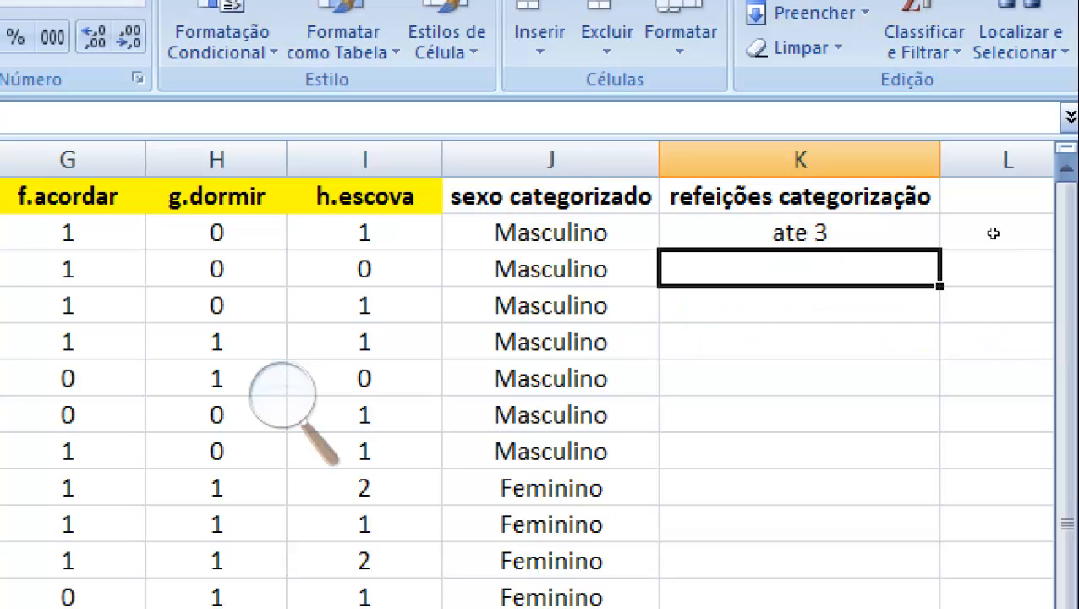
Reopen the K2 formula and review its nested conditions with the screen magnification reduced to 100%
key(Up)
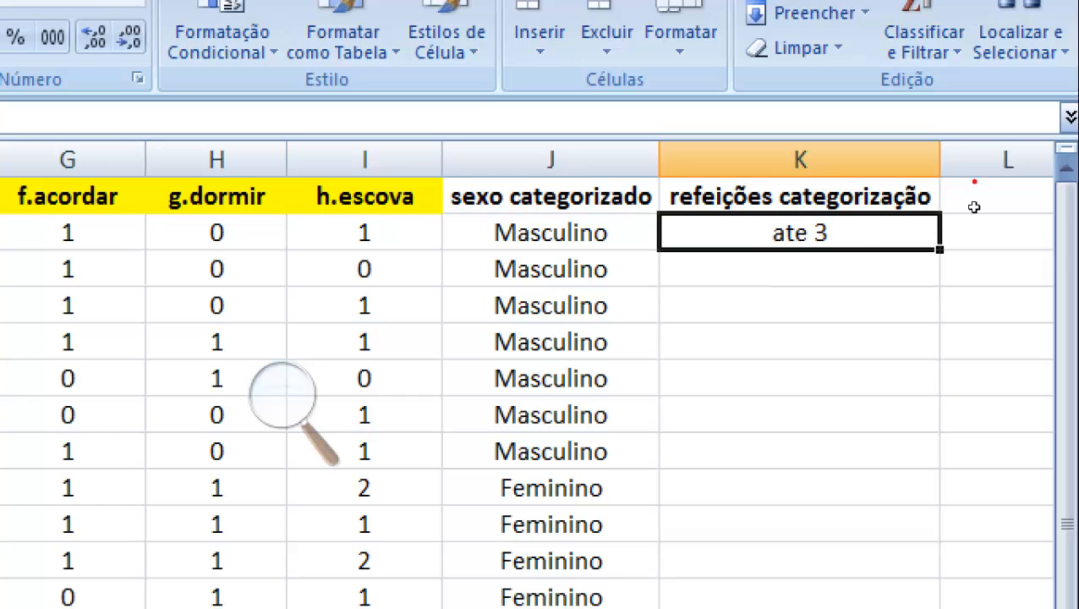
key(F2)
click(281, 396)
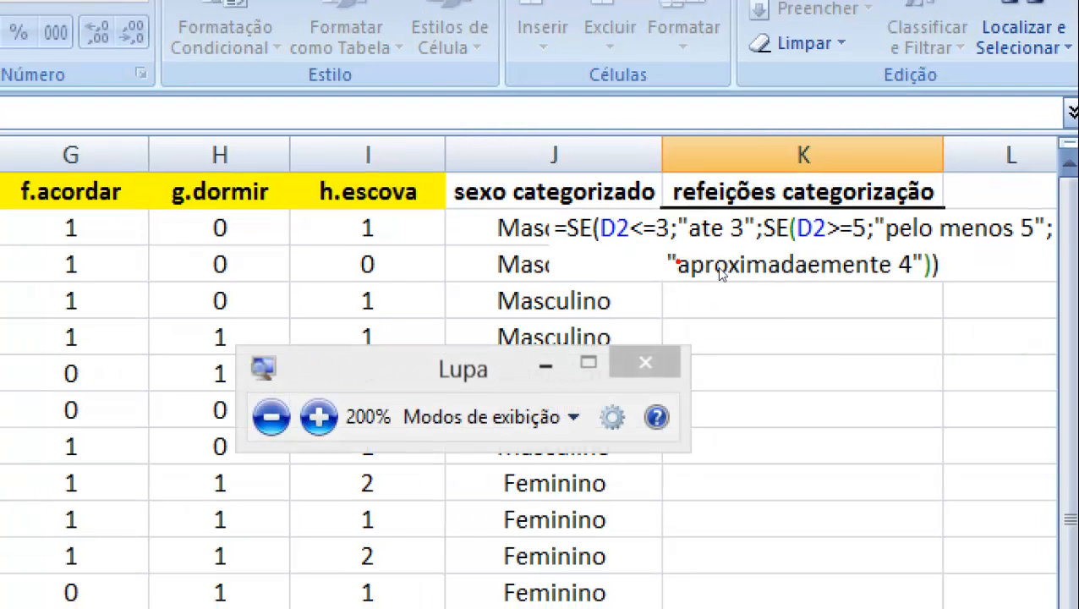
click(676, 279)
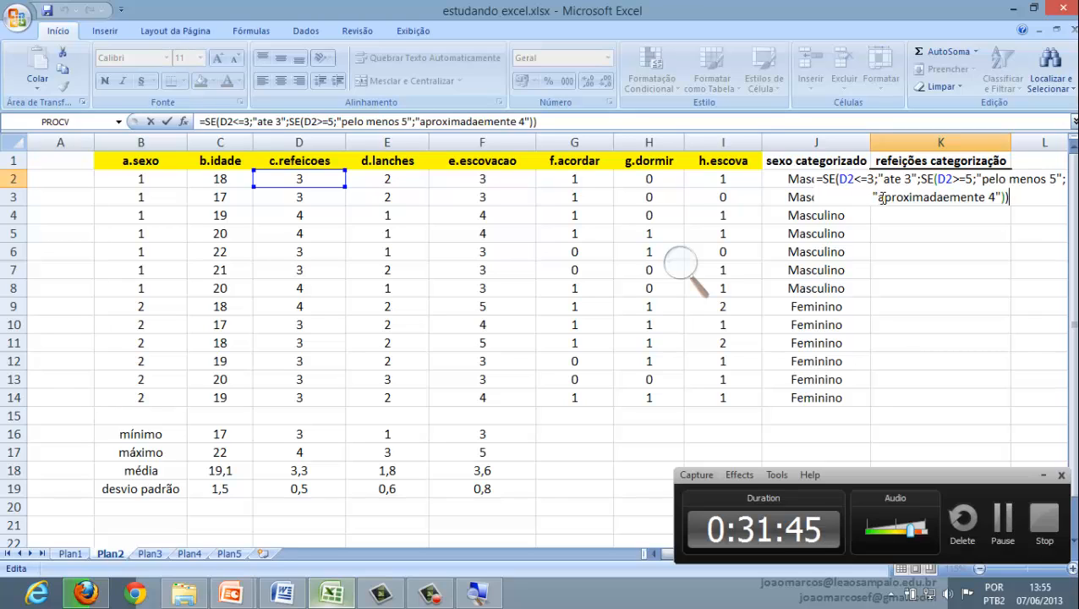
key(Return)
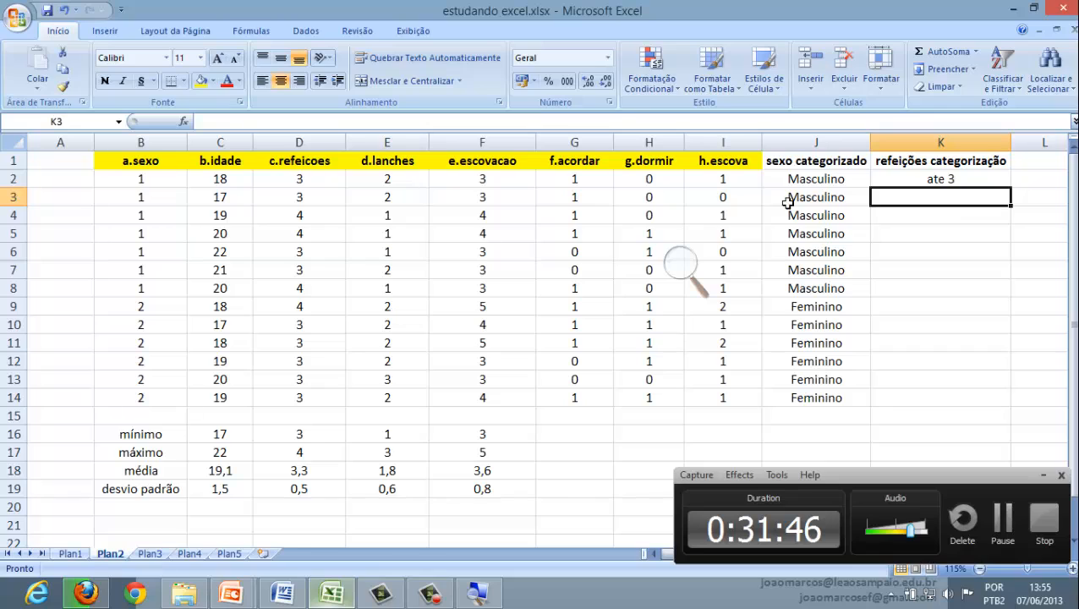
Fill the K2 formula down the refeições categorização column through K14
click(975, 178)
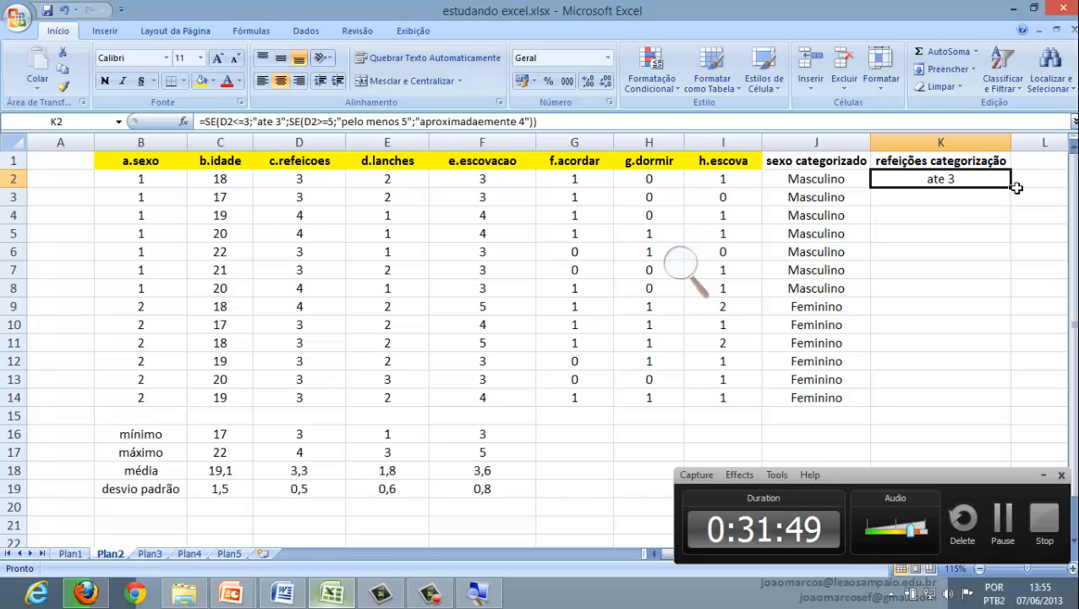
drag(1012, 191, 996, 405)
click(726, 398)
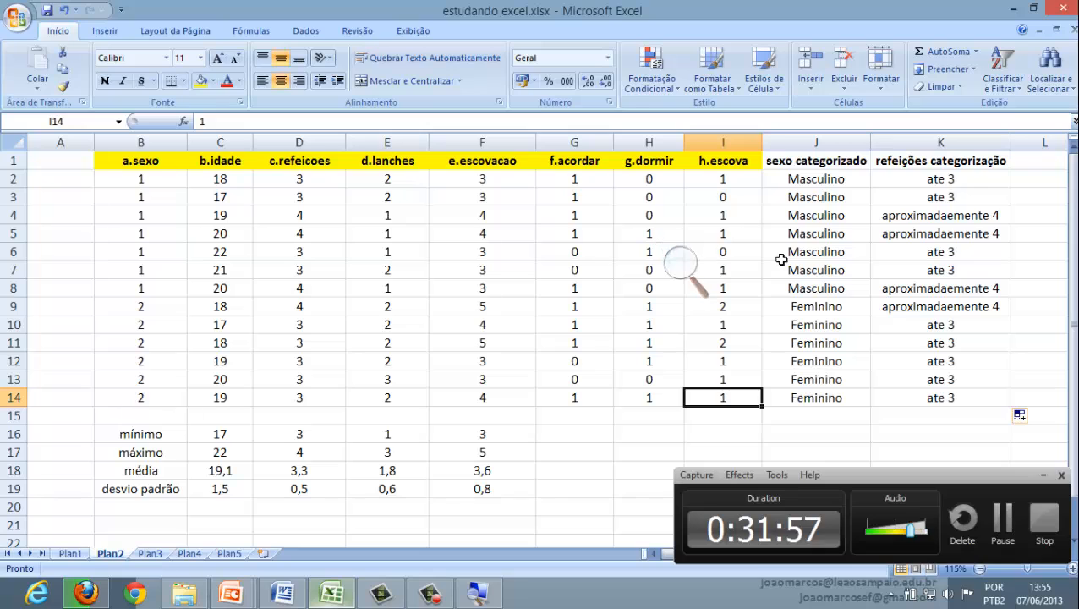
scroll(768, 364, down, 1)
scroll(770, 376, up, 1)
Minimize the screen recorder window covering the sheet and enter the label Masculino in cell I16
click(1032, 479)
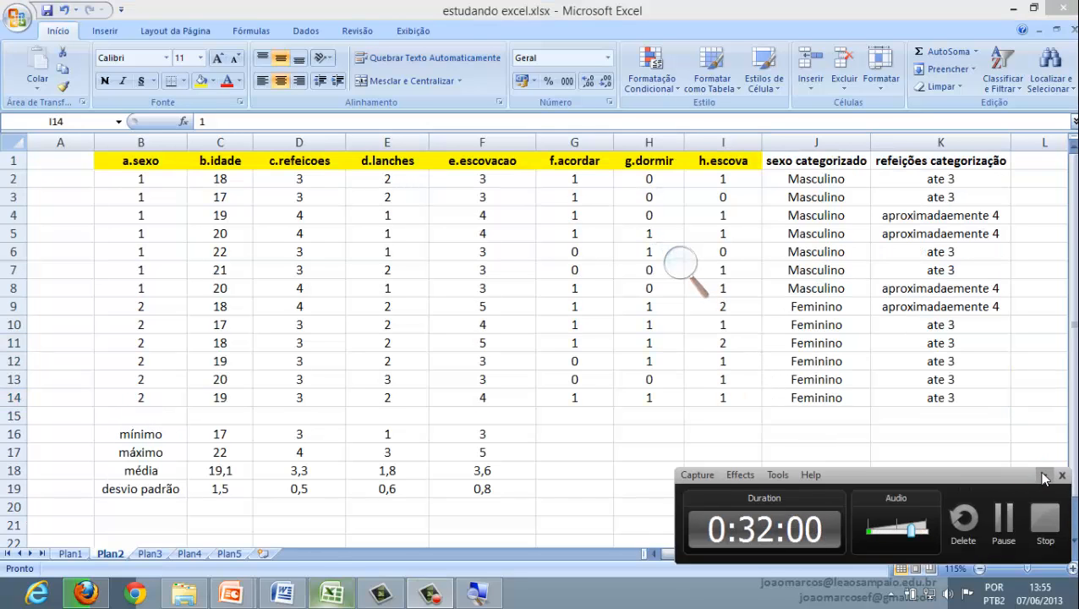
click(1041, 478)
click(807, 440)
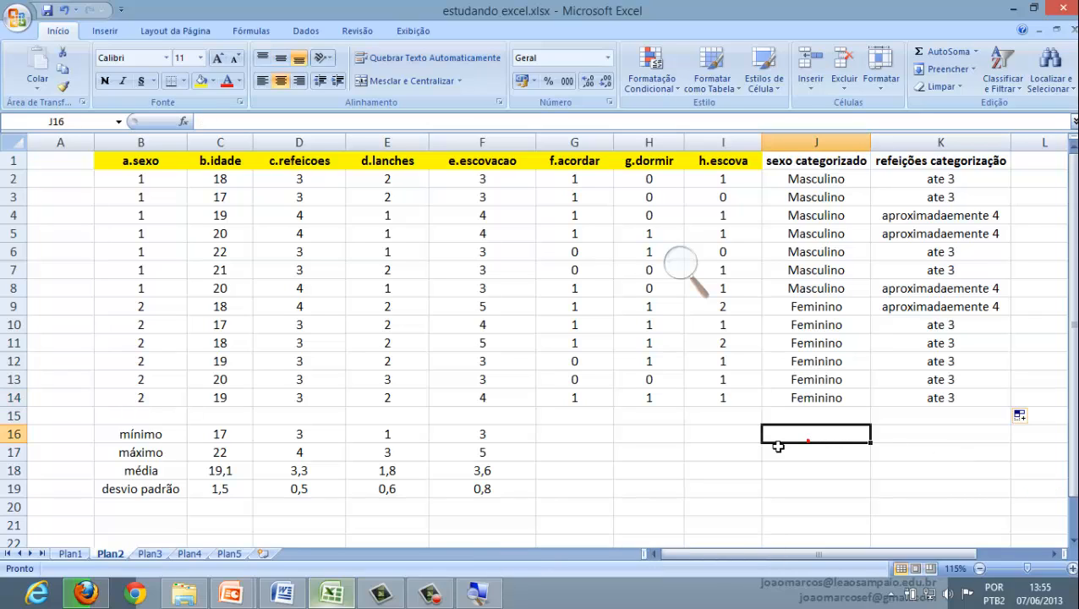
click(727, 437)
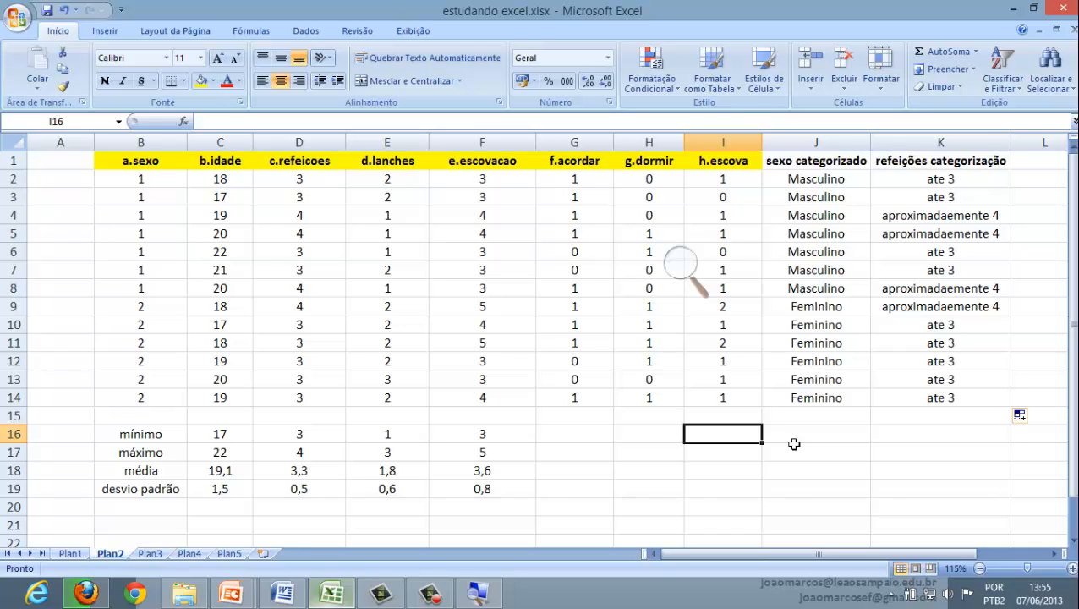
text(Masculino)
key(Return)
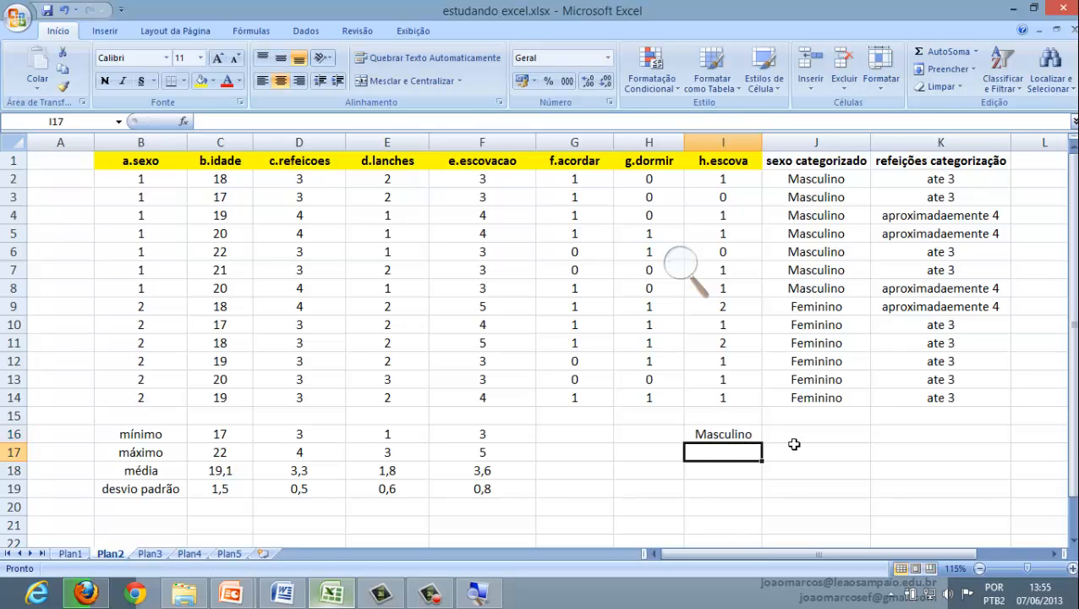
Enter the label Feminino in cell I17 and raise the screen magnification to 200%
text(Feminino)
key(Return)
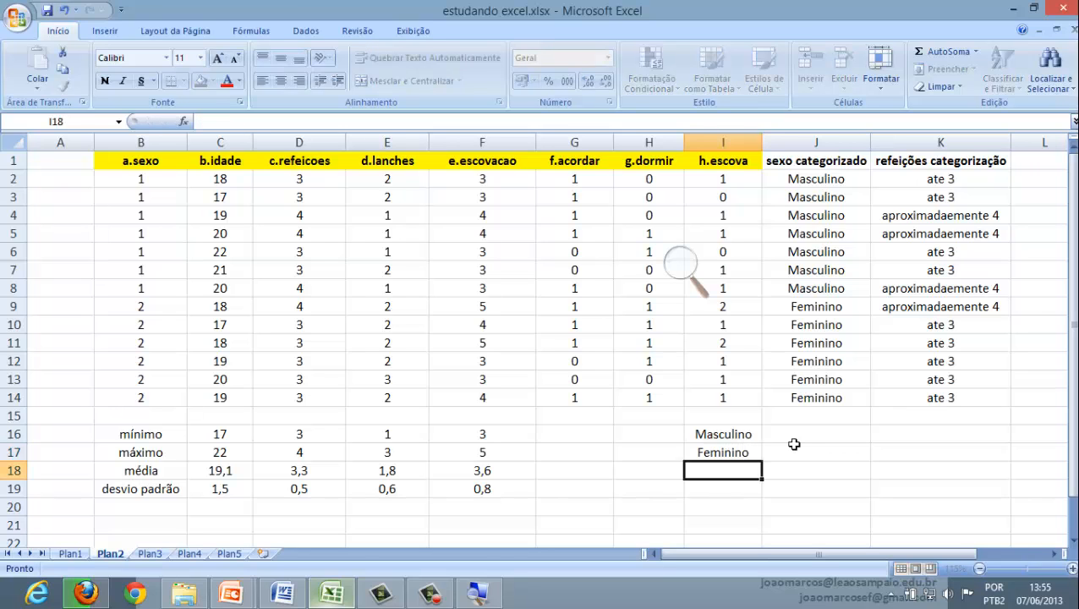
click(681, 269)
click(698, 273)
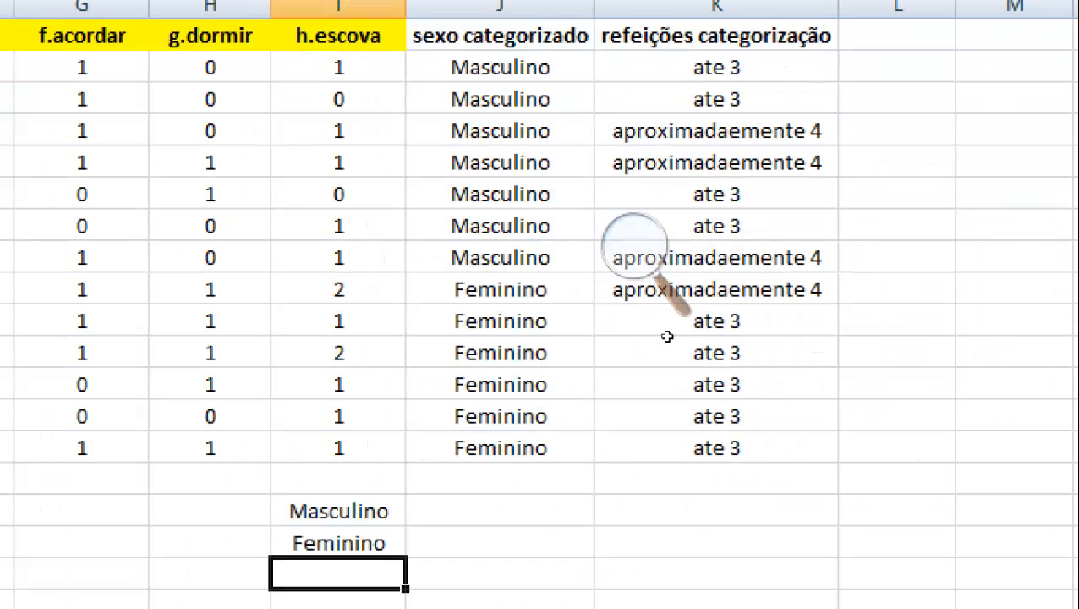
Start a CONT.SE formula in J16 beside Masculino, with J2:J14 of the sexo categorizado column as its range
key(Up)
key(Up)
key(Right)
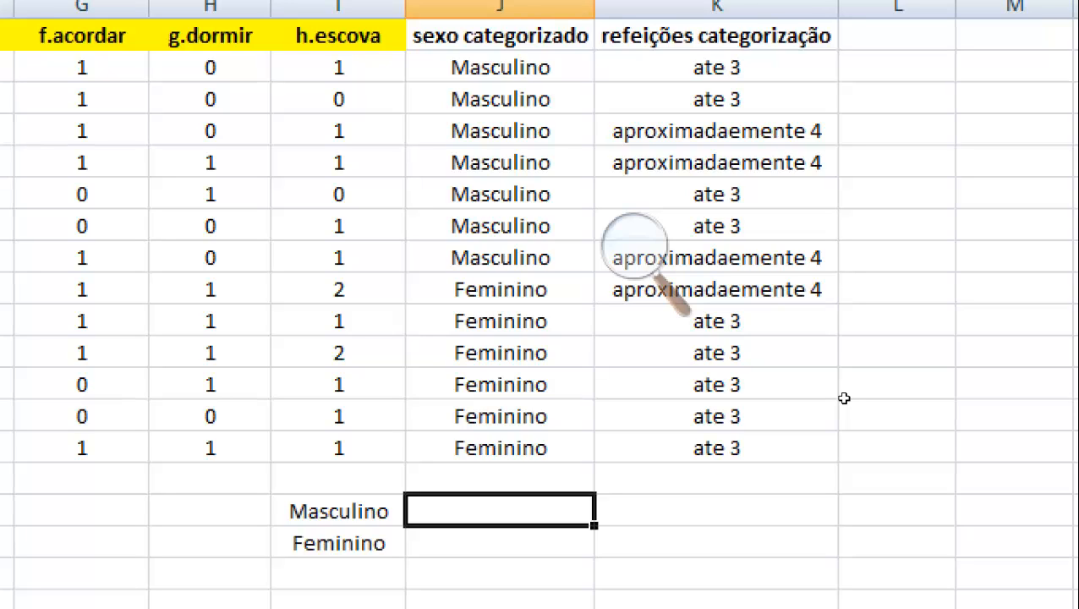
text(=)
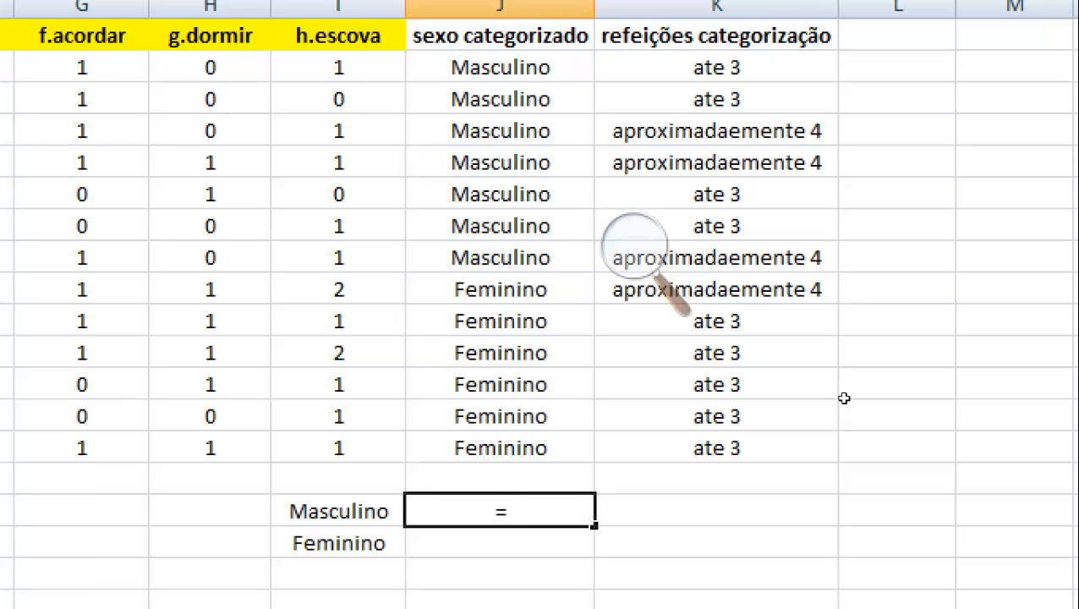
text(cont.se)
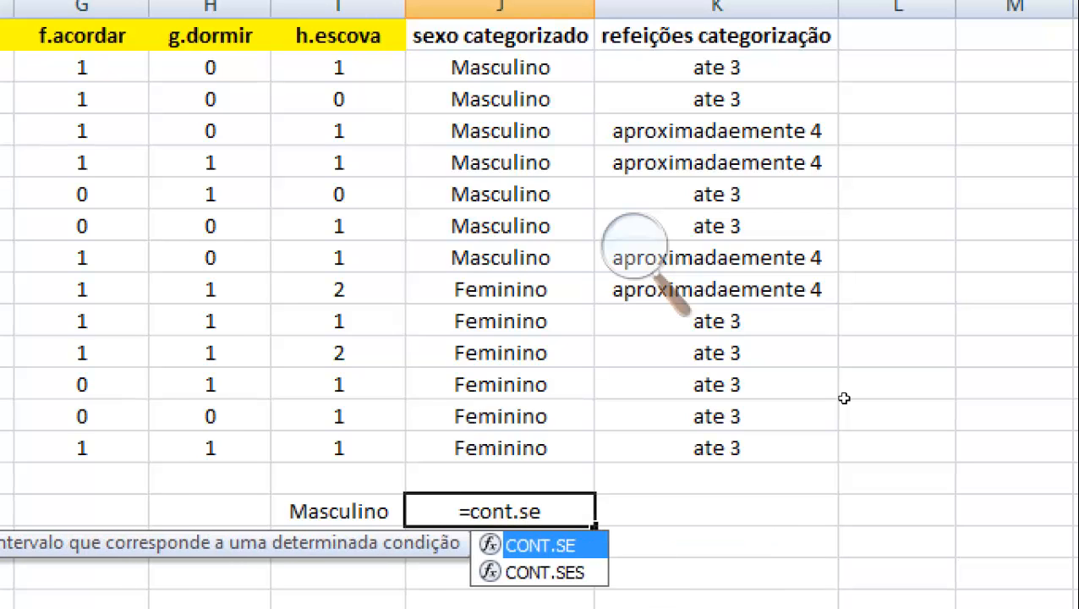
text(()
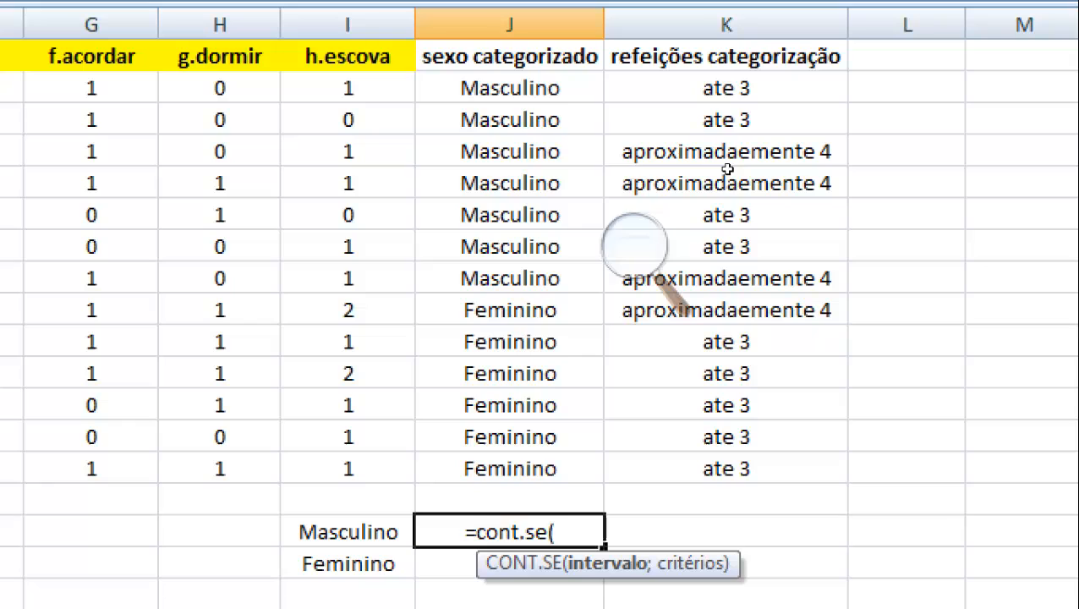
drag(501, 67, 500, 194)
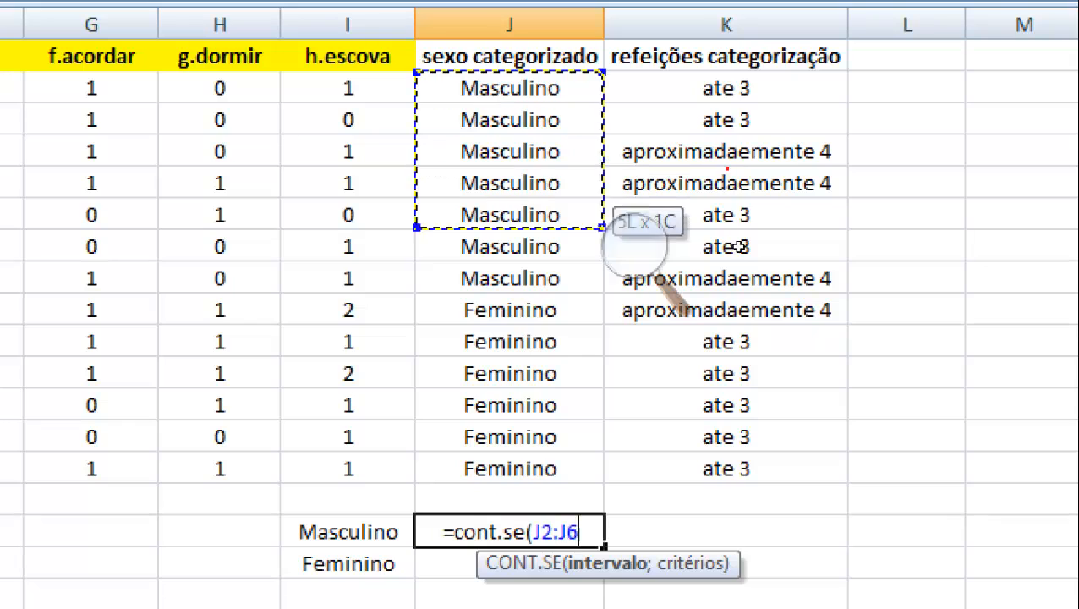
drag(596, 212, 529, 473)
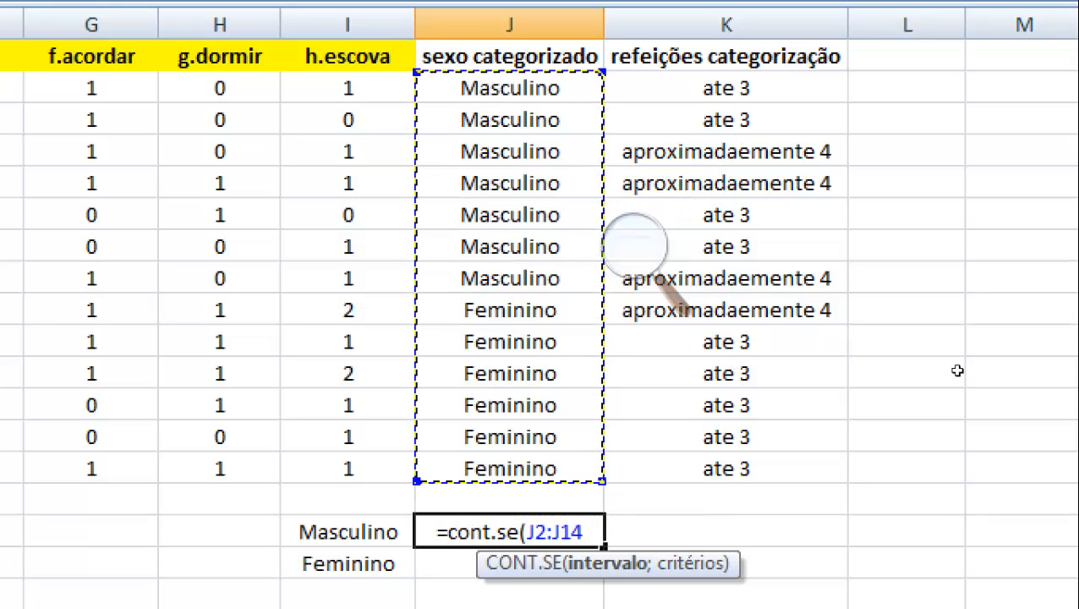
Give the J16 CONT.SE function the criterion "Masculino", close it and enter the formula
text(;)
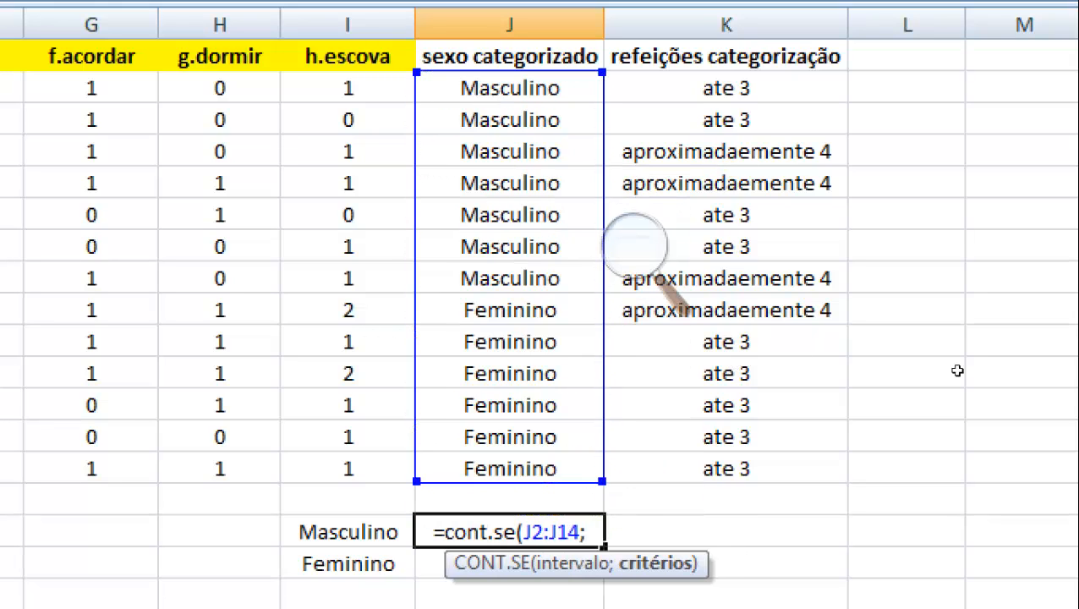
text(")
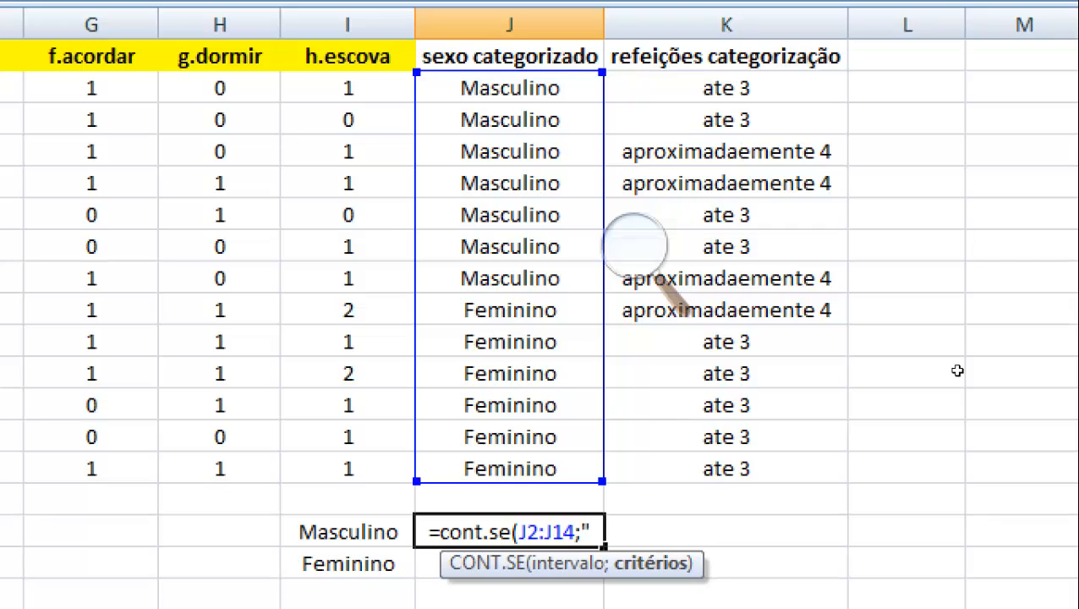
text(Masc)
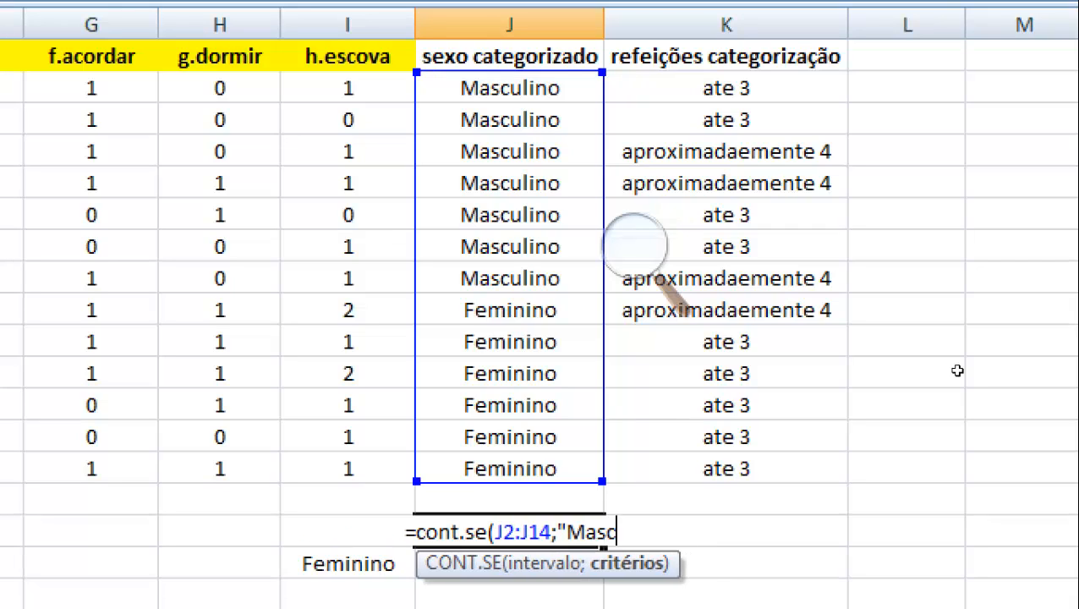
text(ulino"))
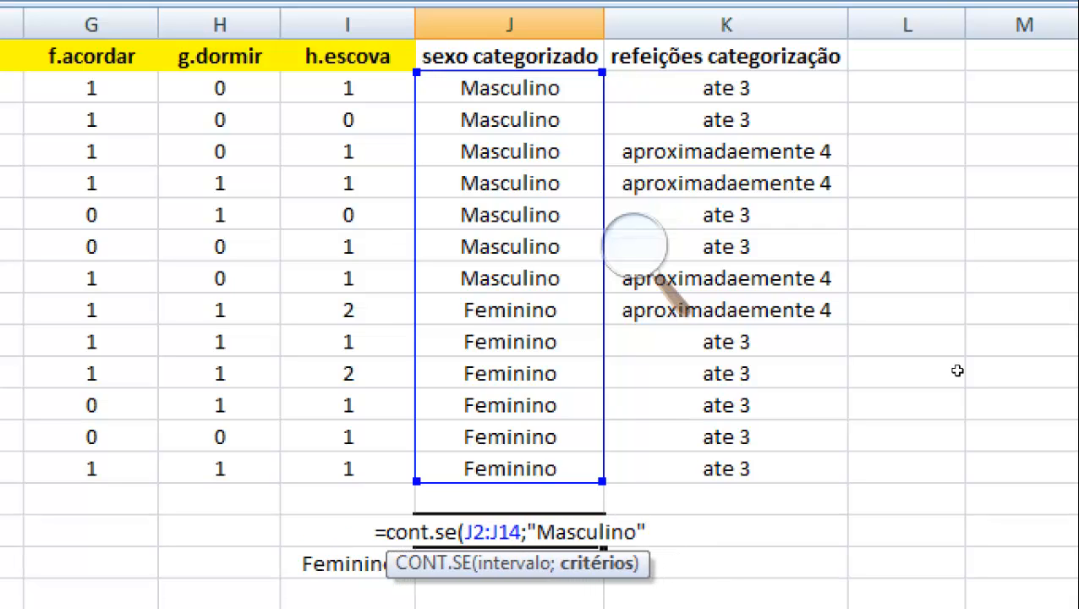
key(Return)
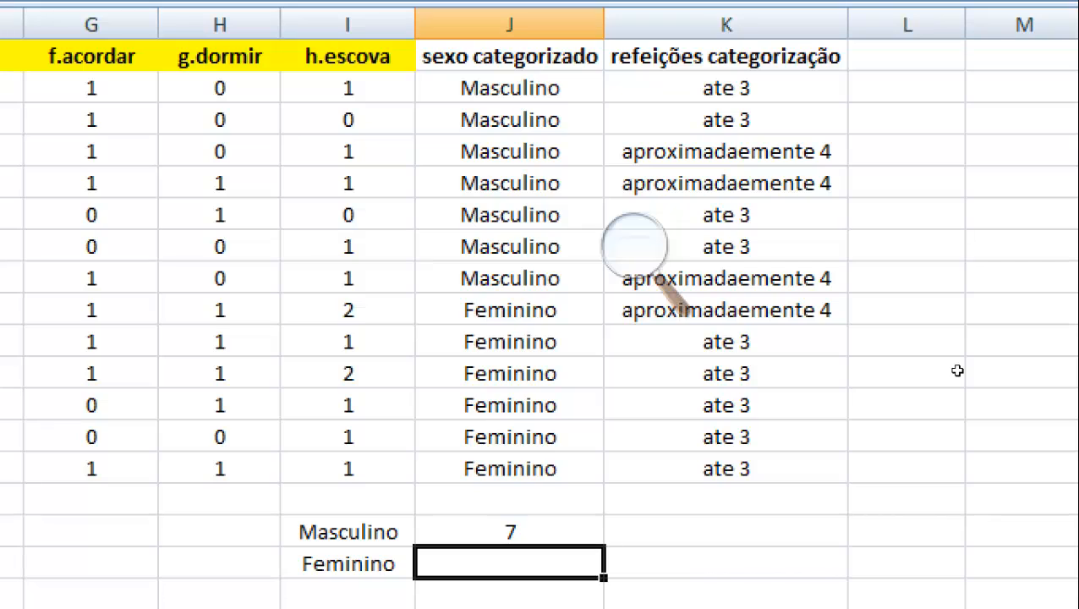
Enter =CONT.SE(J2:J14;"Feminino") in J17 to count the female respondents
text(=)
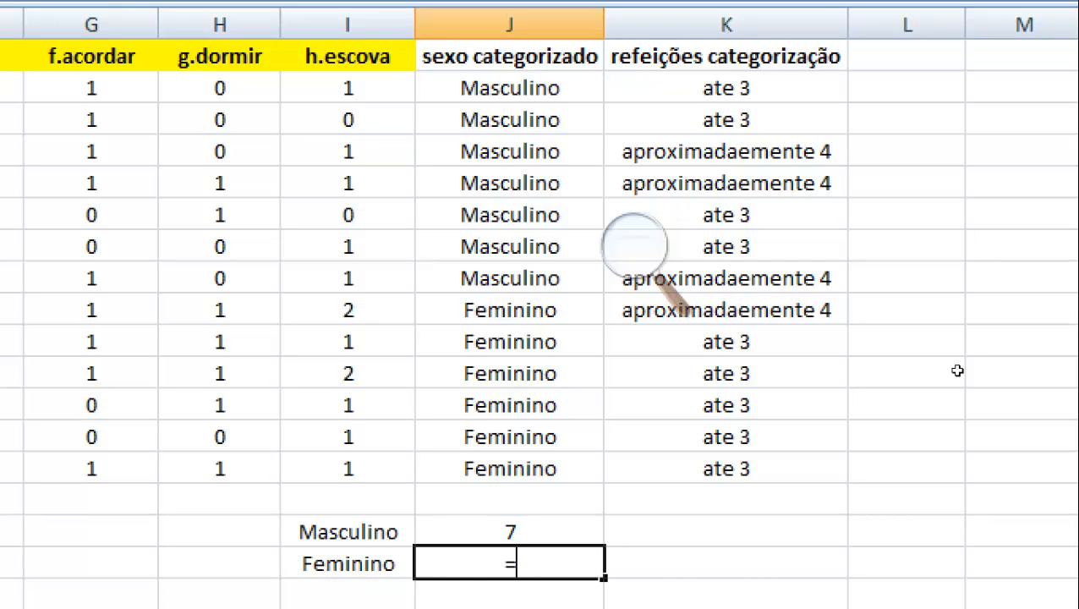
text(cont.se()
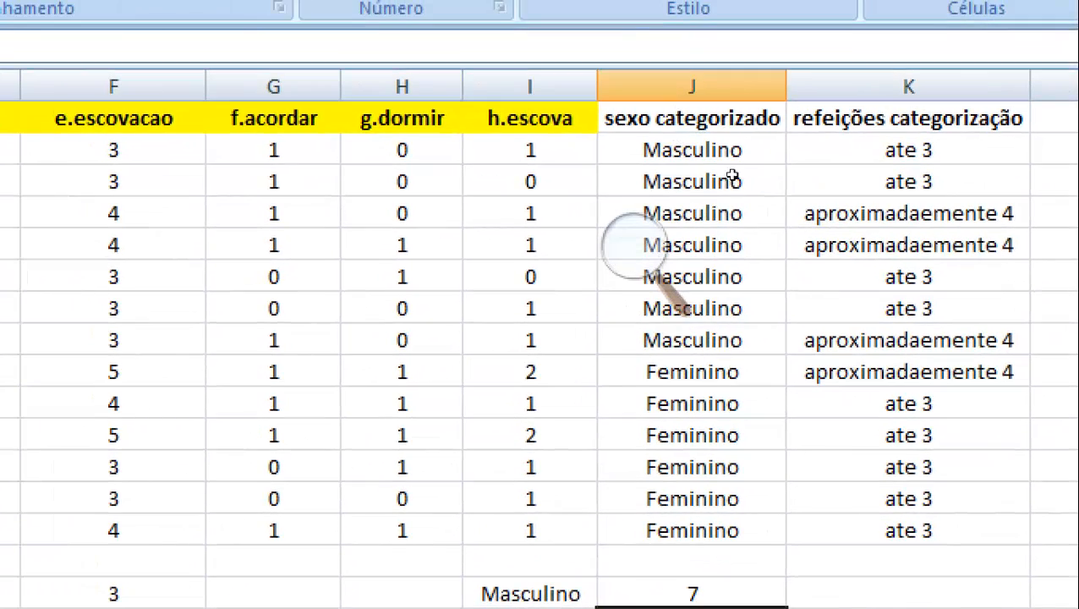
drag(735, 148, 742, 526)
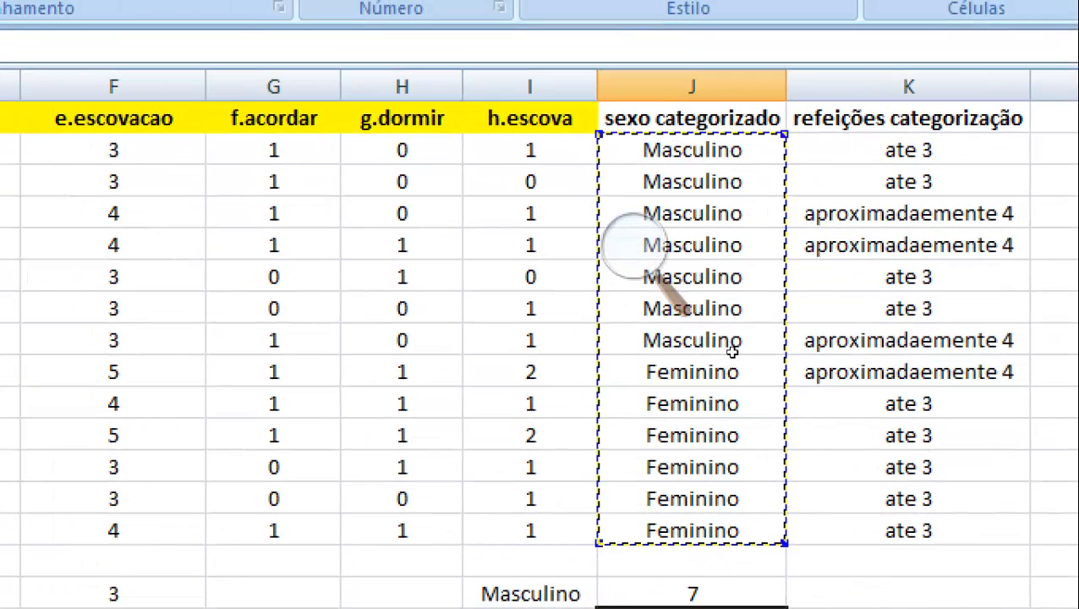
scroll(727, 349, down, 1)
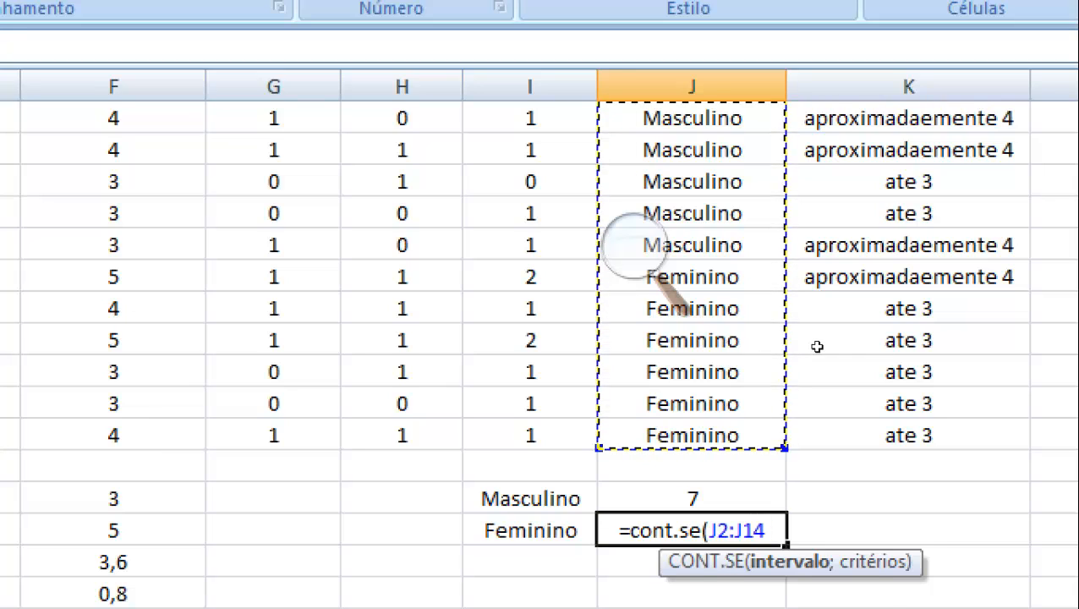
text(;")
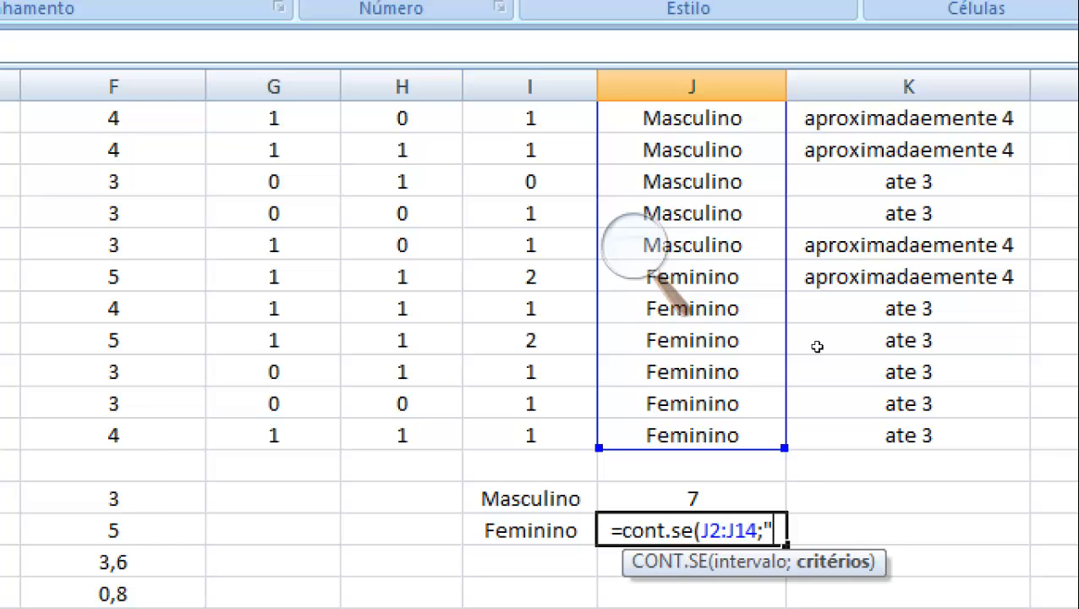
text(Feminin)
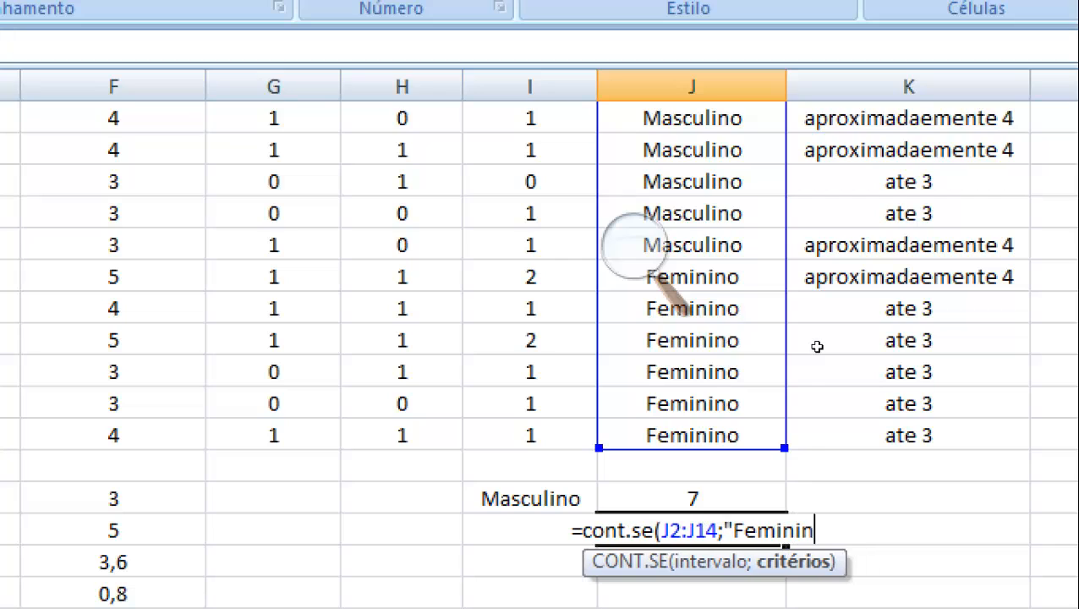
text(o")
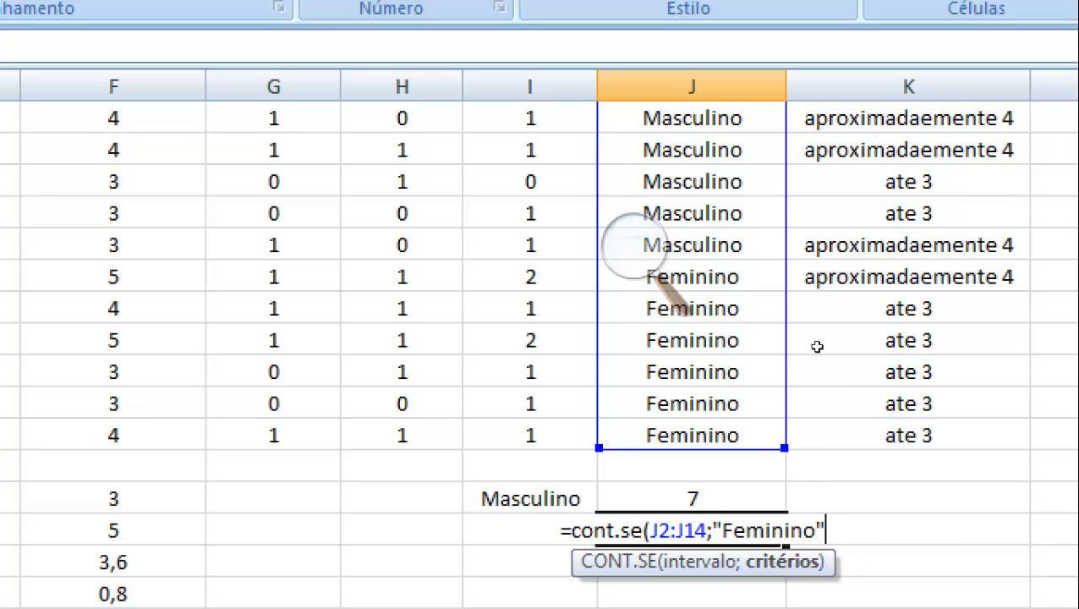
text())
key(Return)
Change the criterion in the J17 CONT.SE formula to "Feminina" to test a mismatched label
key(Up)
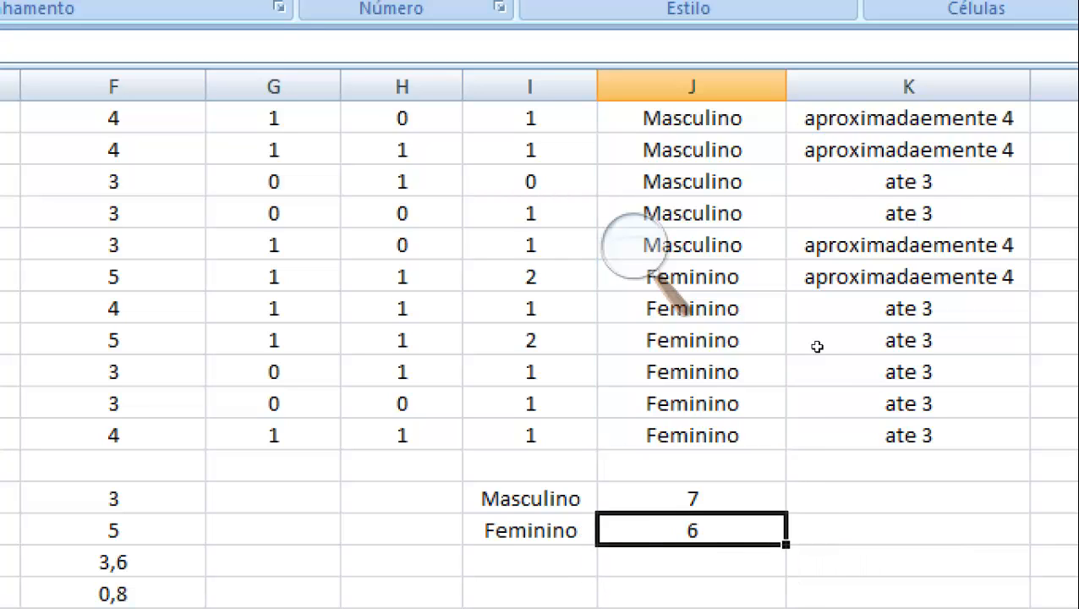
key(F2)
key(Left)
key(Left)
key(Left)
key(Right)
key(Right)
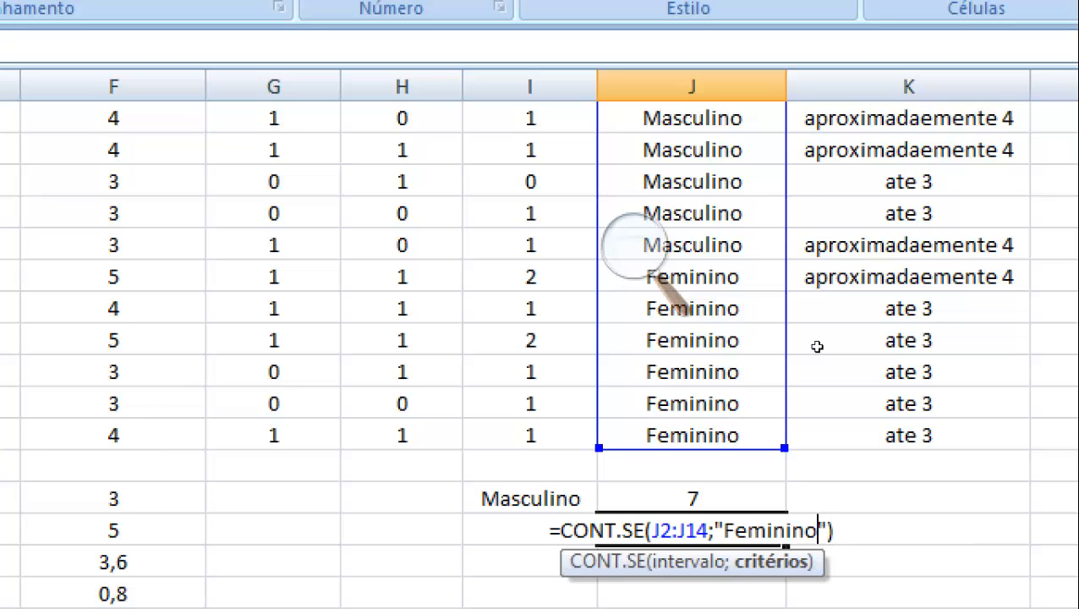
key(BackSpace)
text(a)
key(Return)
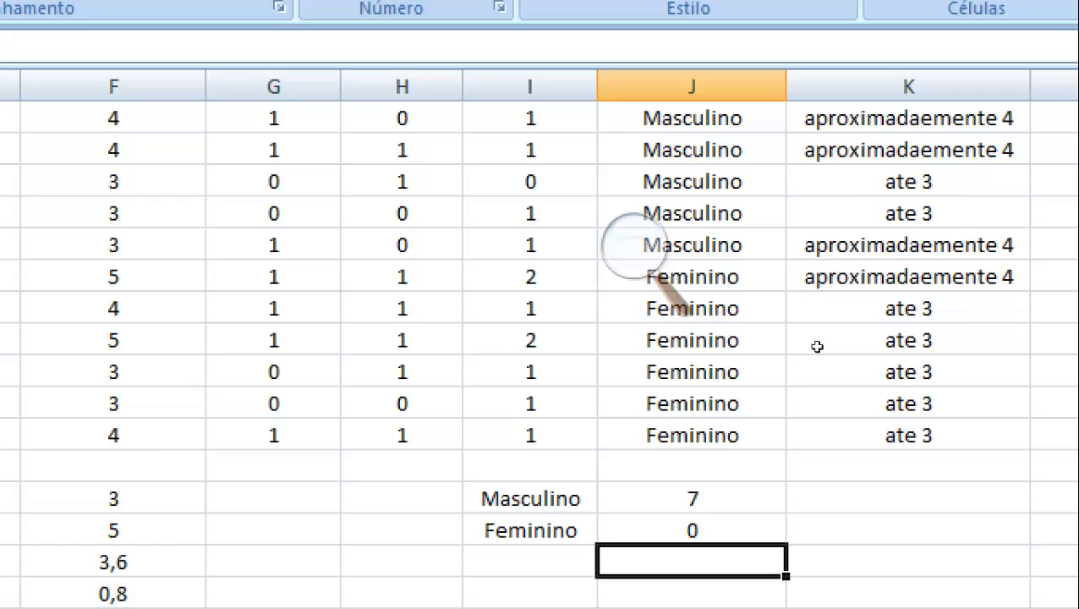
Restore the criterion in the J17 CONT.SE formula to "Feminino"
key(Up)
key(F2)
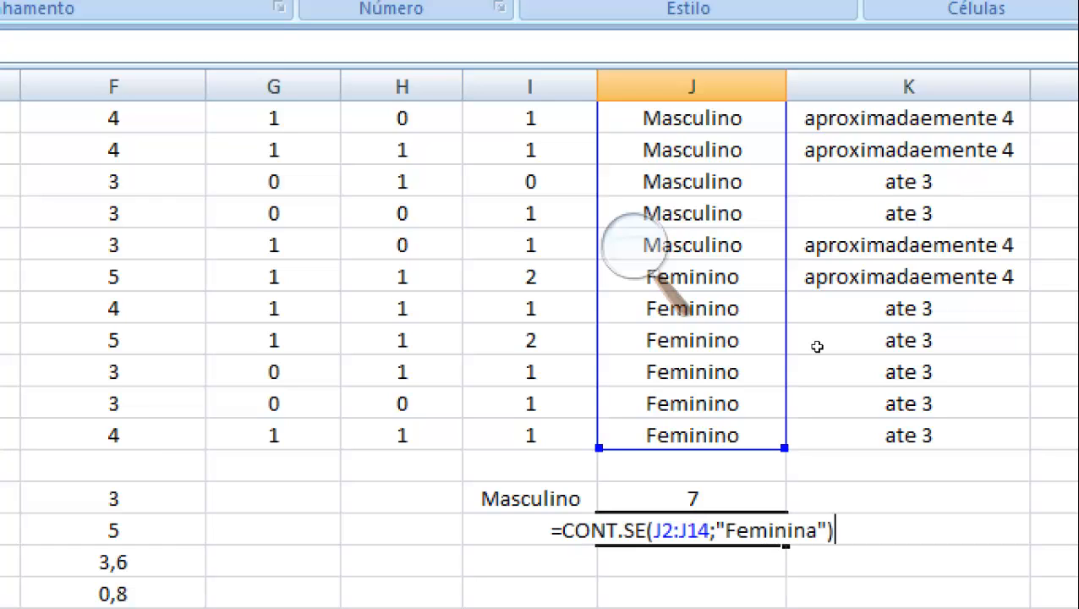
key(Left)
key(Right)
key(Left)
key(Left)
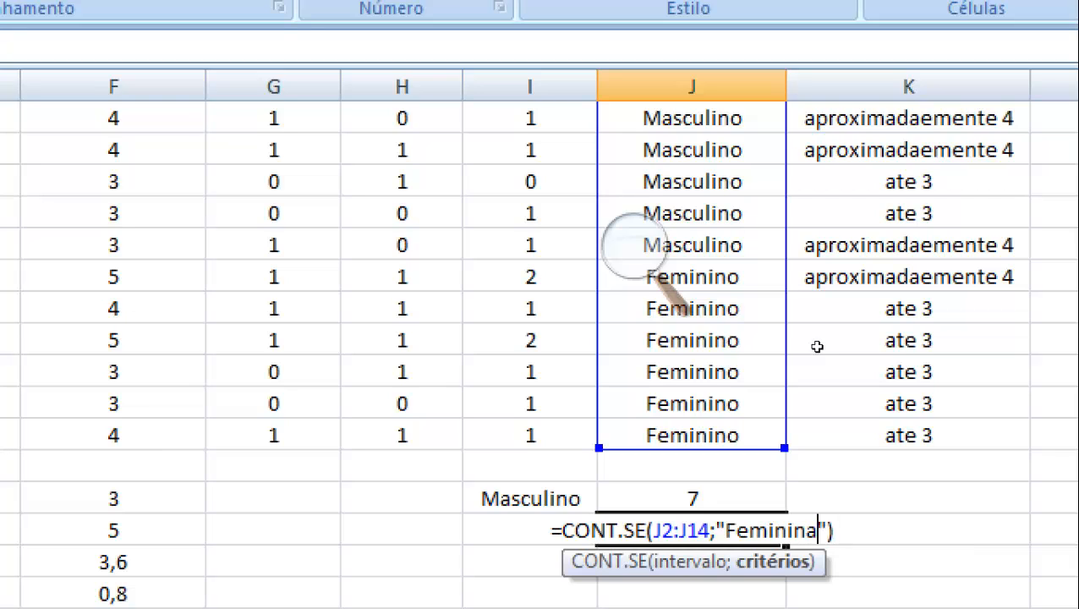
key(BackSpace)
text(o)
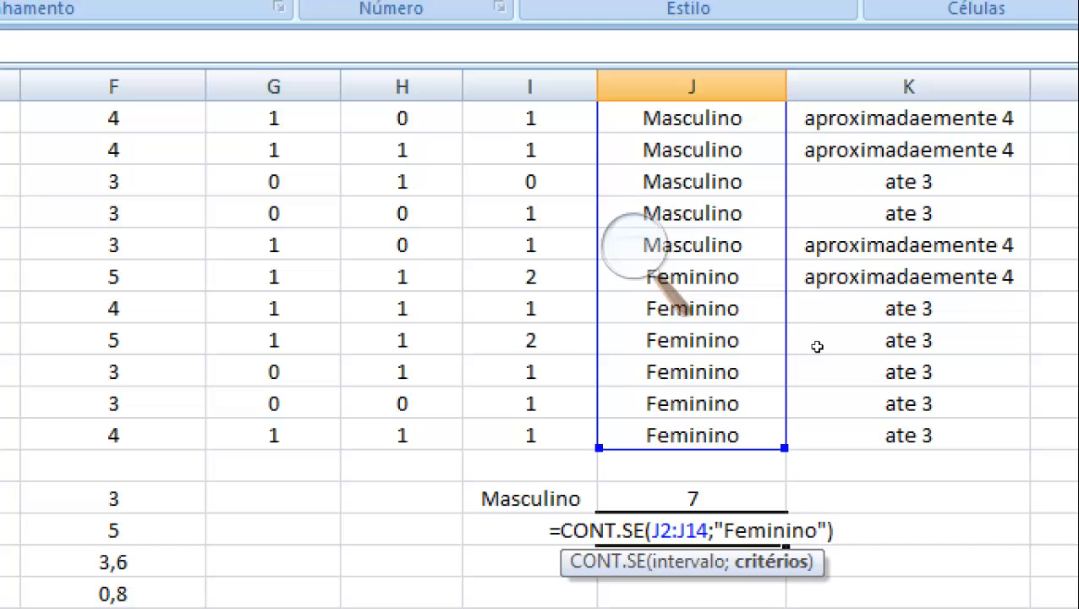
key(Return)
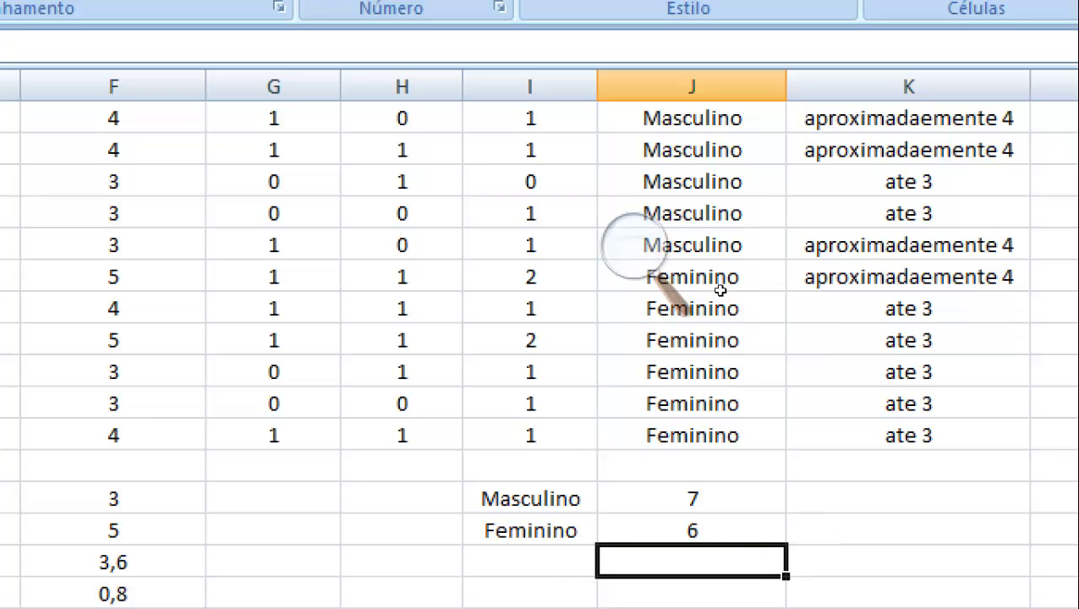
Reduce the screen magnification to 100% and close the Lupa magnifier
click(682, 218)
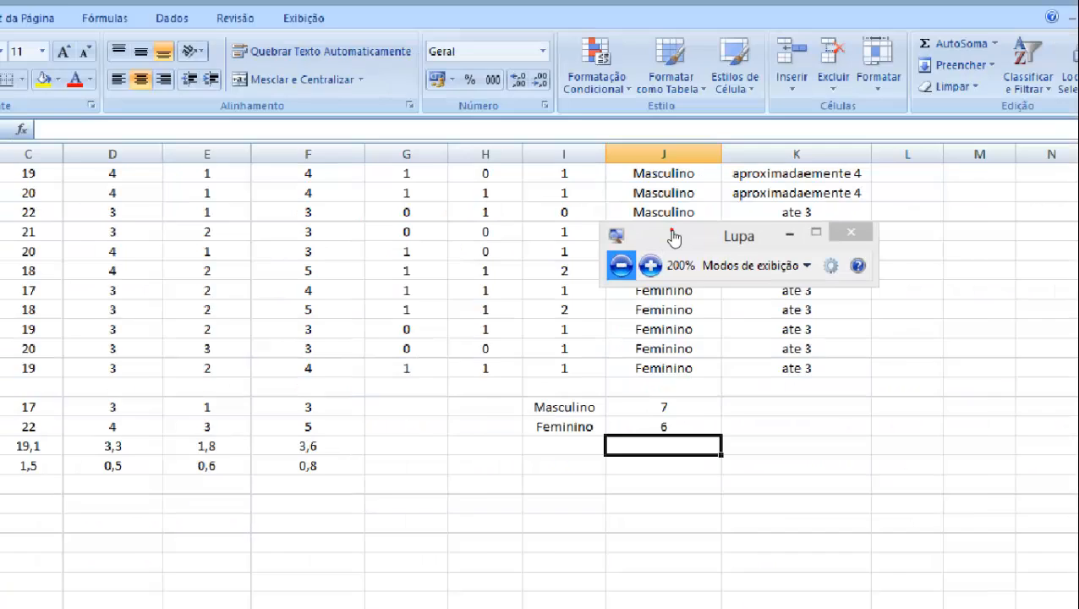
key(super+minus)
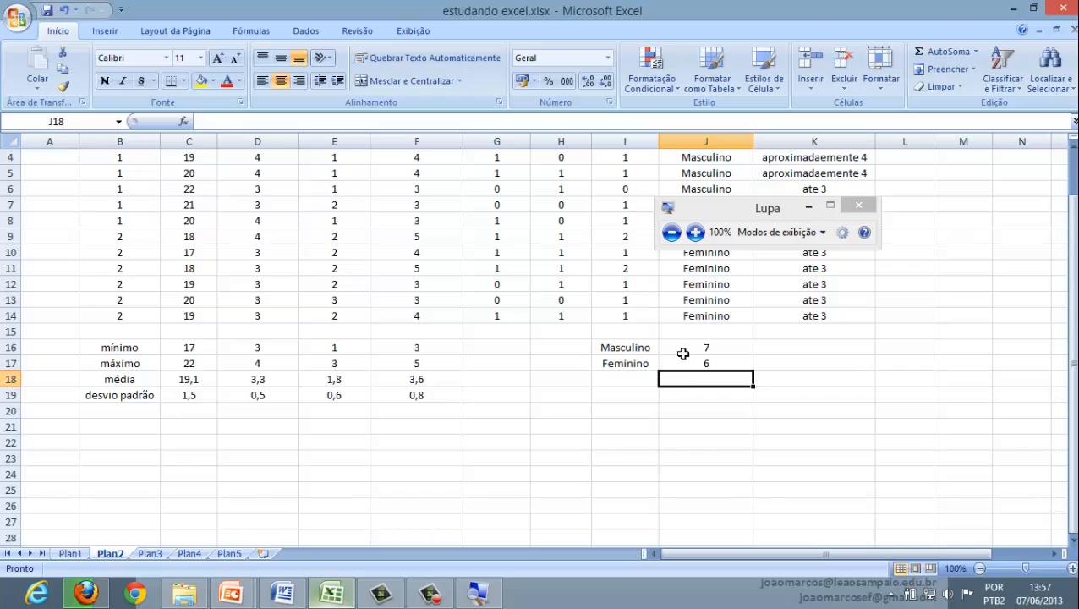
click(858, 206)
click(759, 384)
click(565, 408)
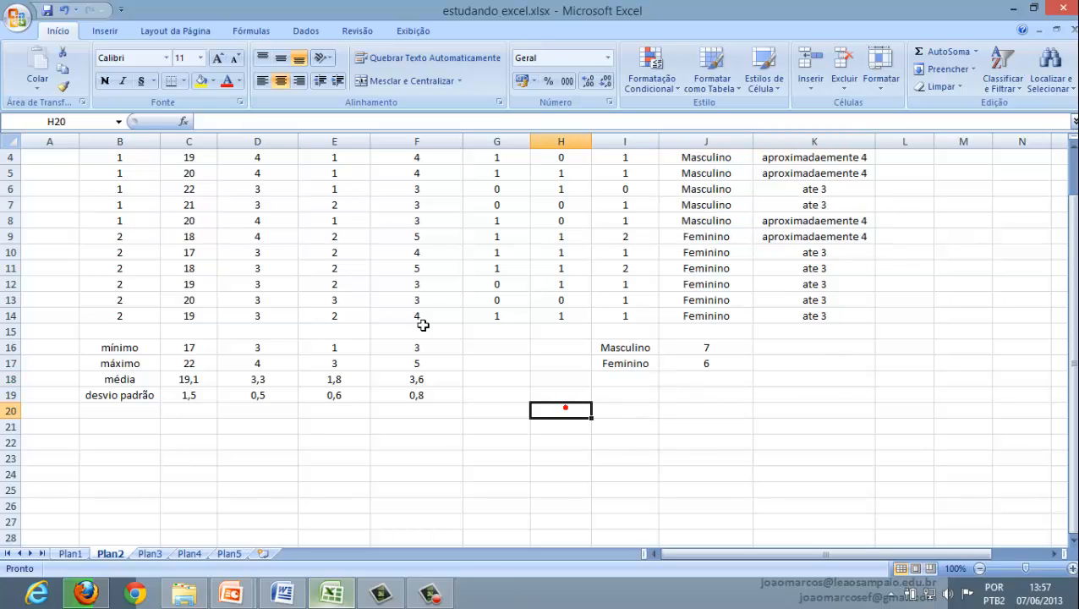
Delete the empty column A so the survey data starts at the sheet's first column
scroll(440, 271, up, 1)
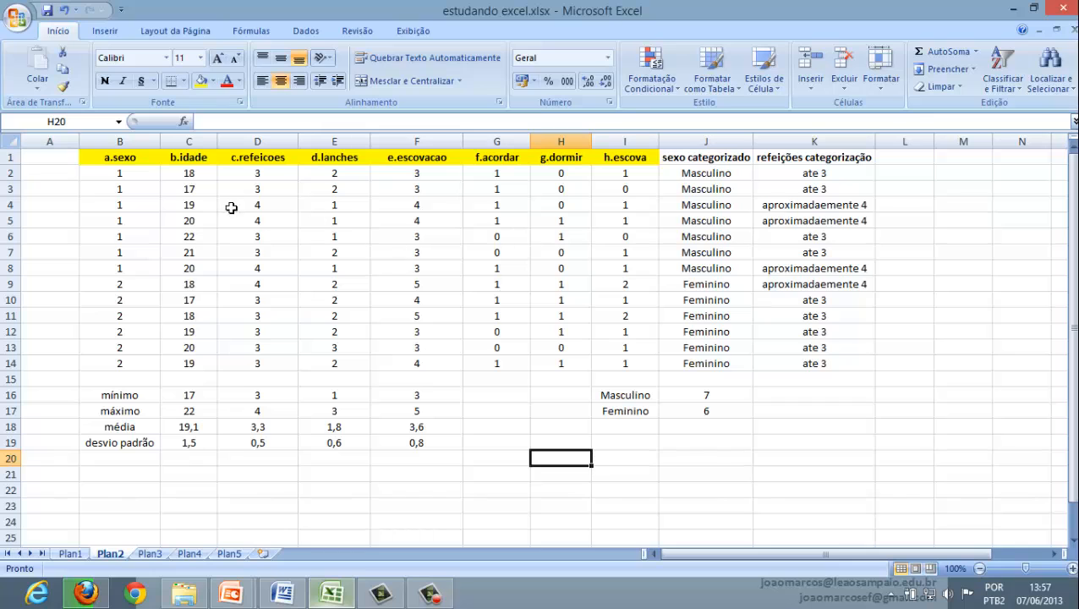
right_click(50, 135)
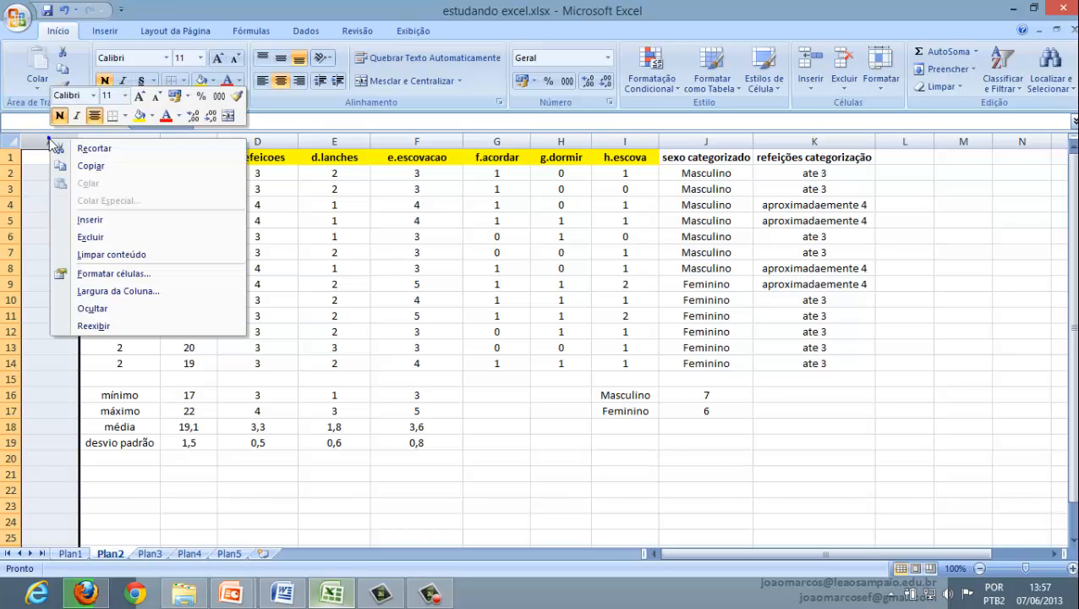
click(95, 234)
click(365, 267)
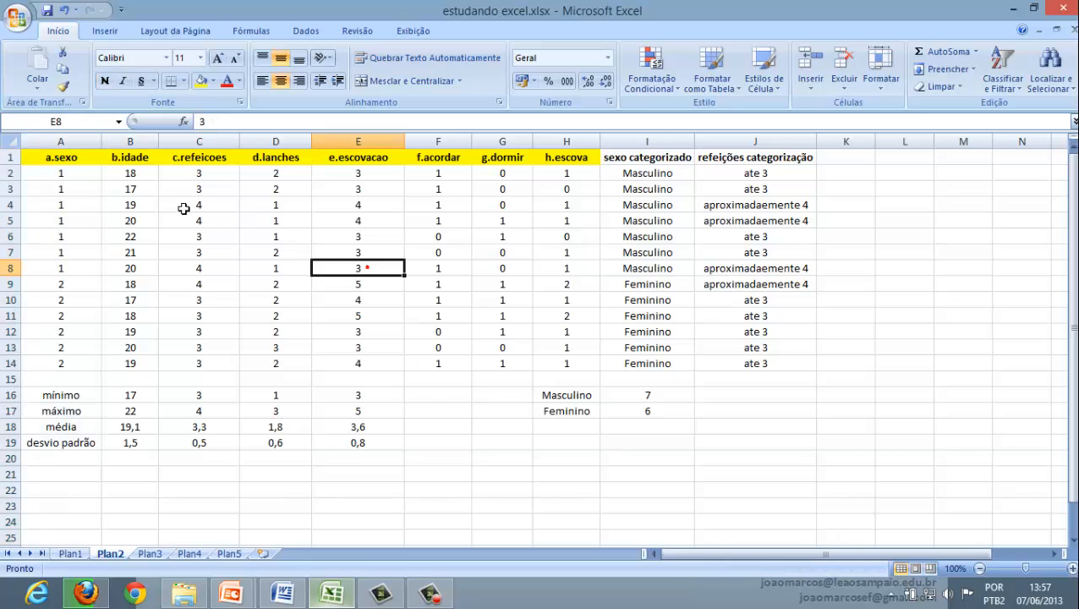
Apply bold to every cell of the Plan2 sheet
click(13, 141)
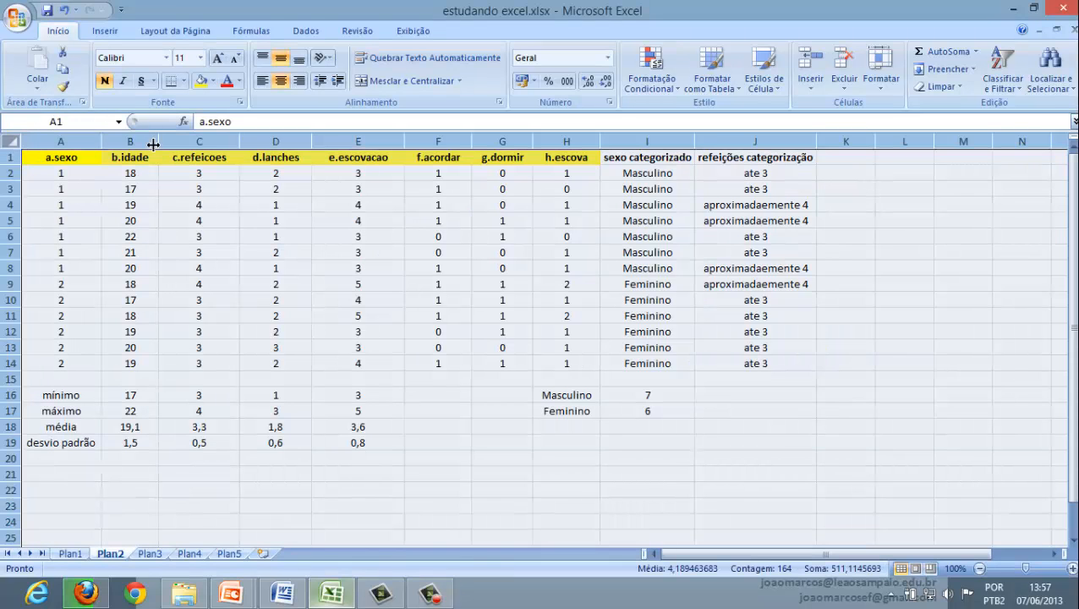
click(105, 80)
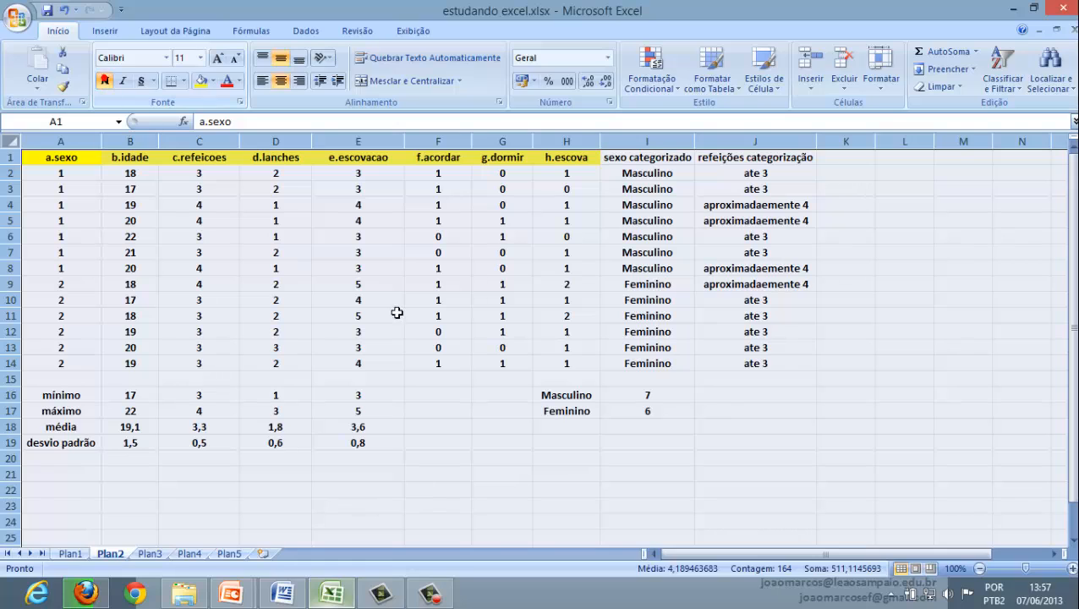
click(503, 332)
Fill the statistics block A16:F19, from mínimo to desvio padrão, with the light blue theme colour
drag(60, 390, 457, 433)
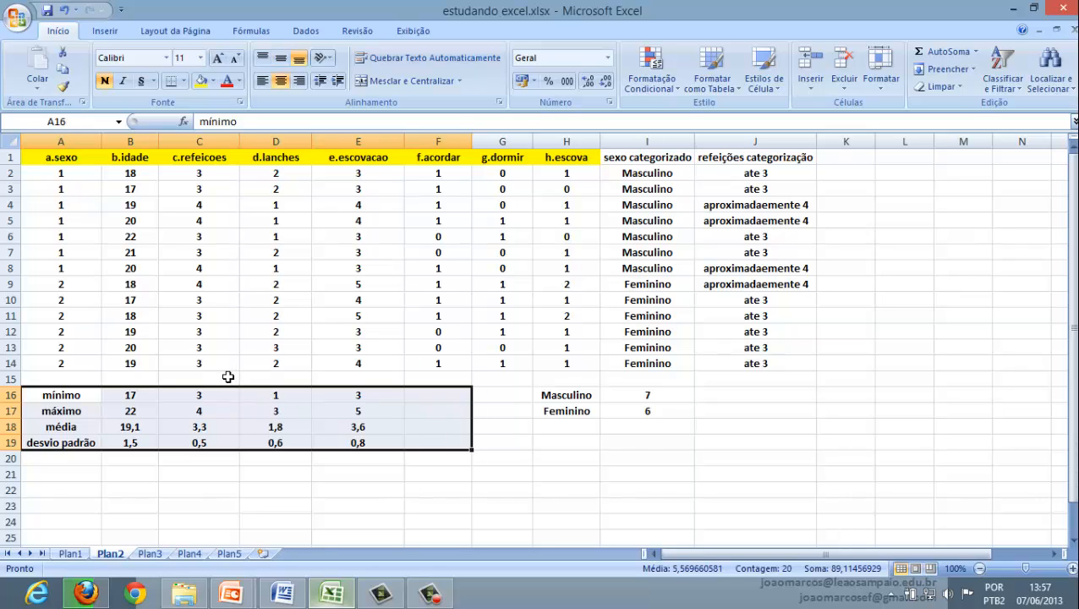
click(213, 82)
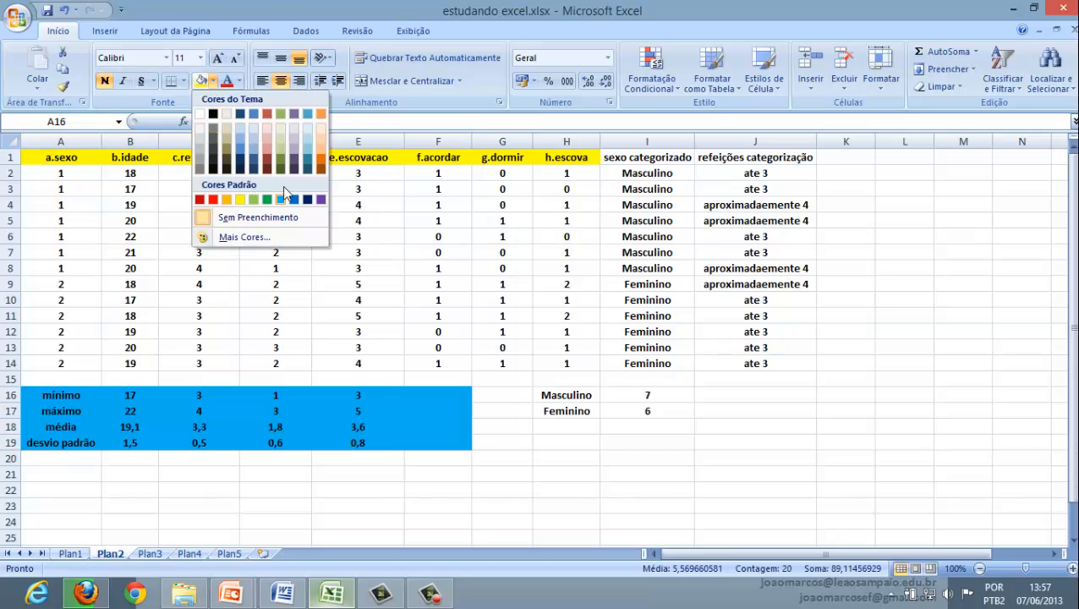
click(308, 142)
click(548, 436)
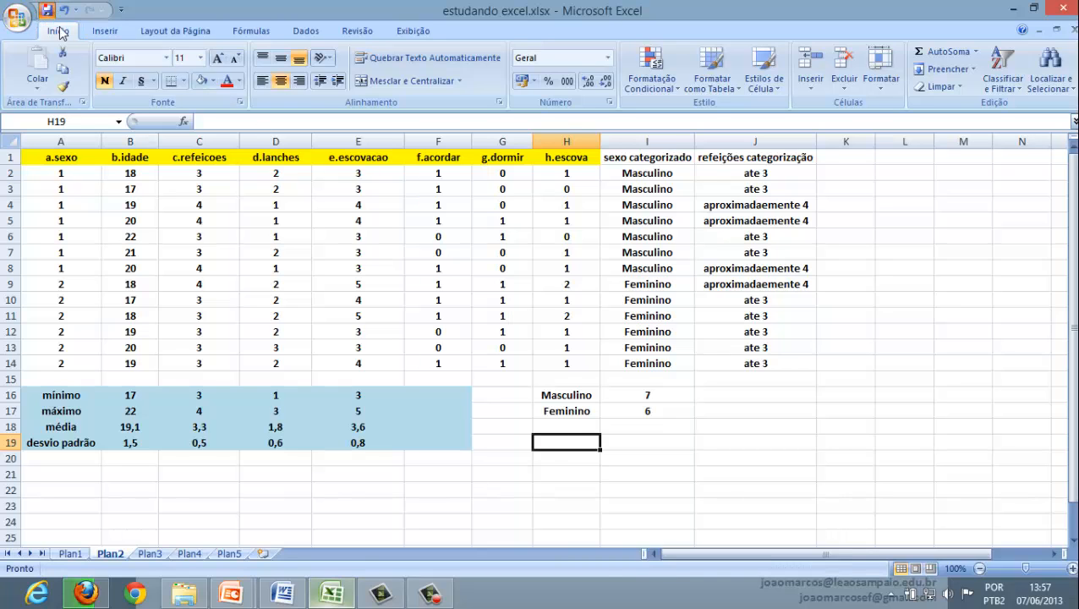
Switch to the PowerPoint slide show displaying the Material de apoio slide
click(291, 232)
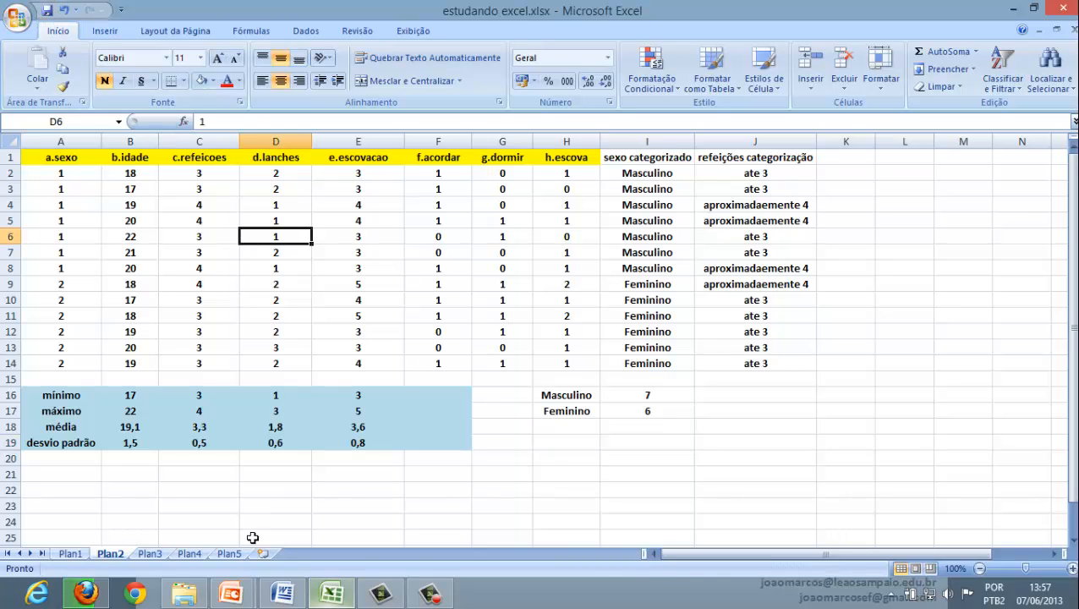
click(239, 592)
click(311, 533)
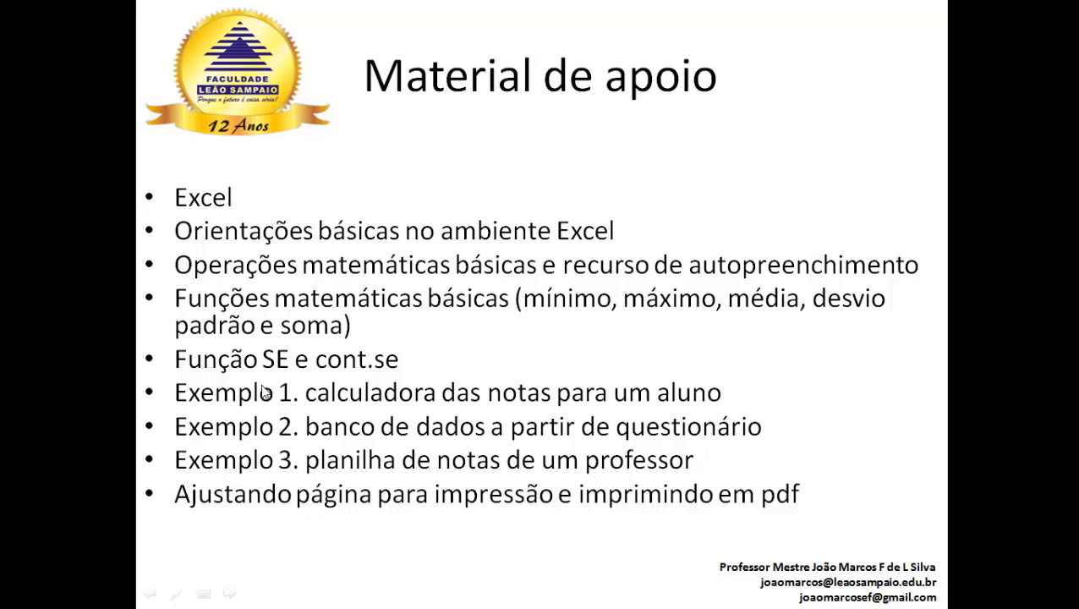